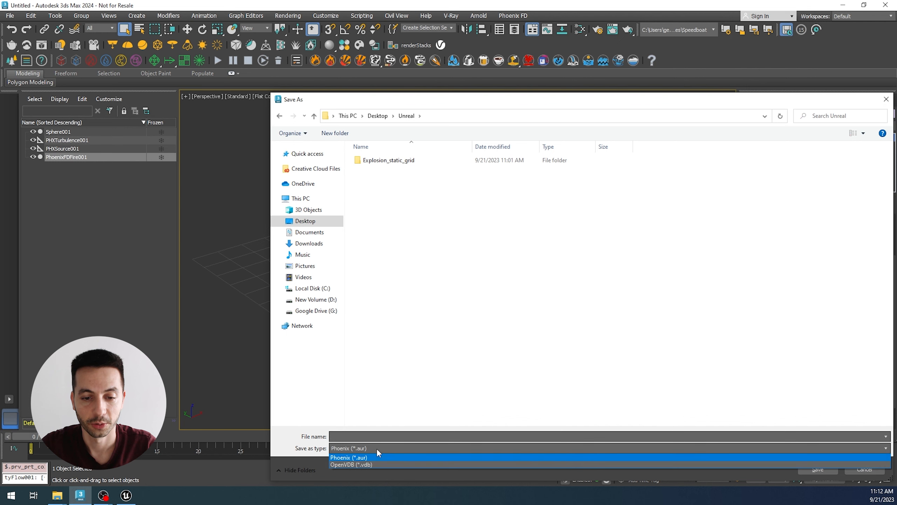
Step: Create a folder named Fire inside the Unreal folder and open it as the cache location
click(367, 136)
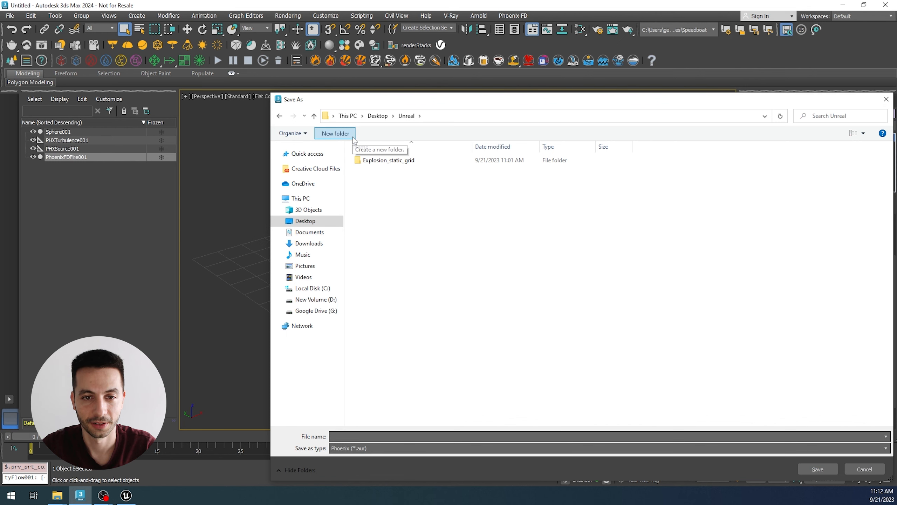
click(334, 133)
text(Fire)
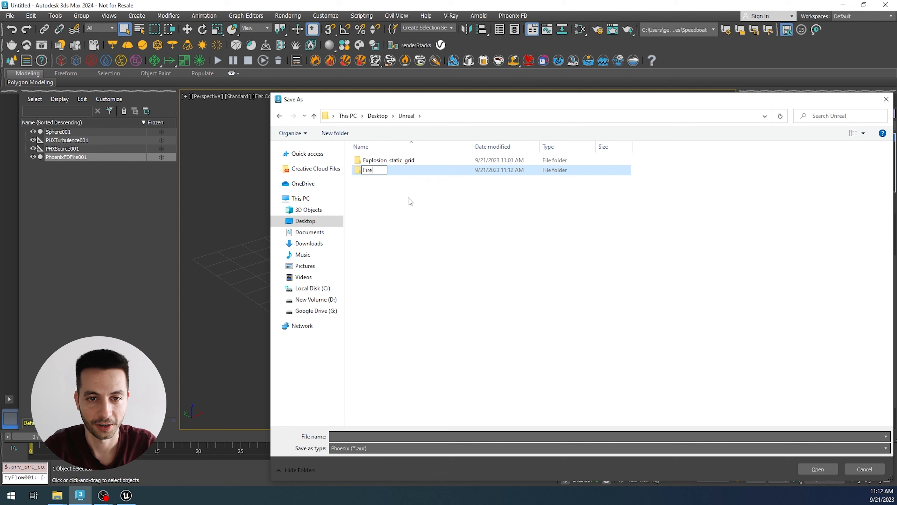
key(Return)
key(Return)
Step: Set the cache format to OpenVDB (*.vdb) and save the output path in the Fire folder with the base name Fire
click(358, 449)
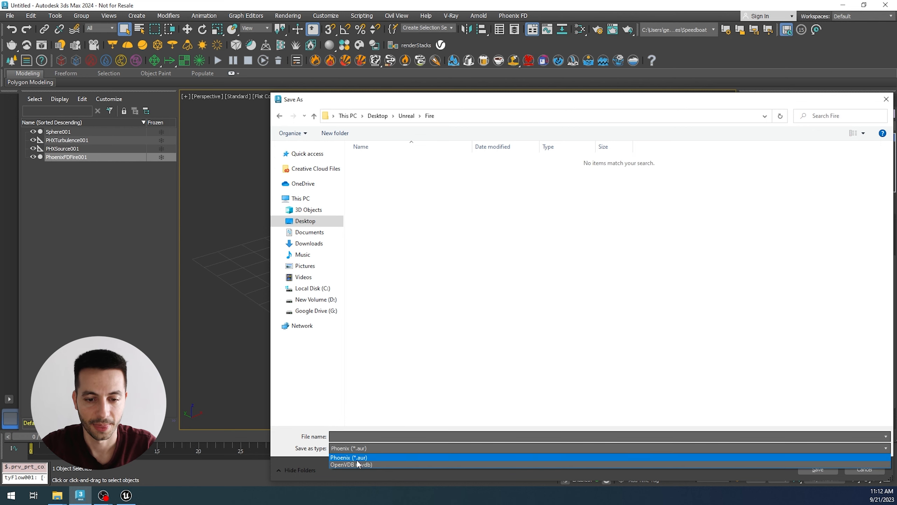
click(358, 465)
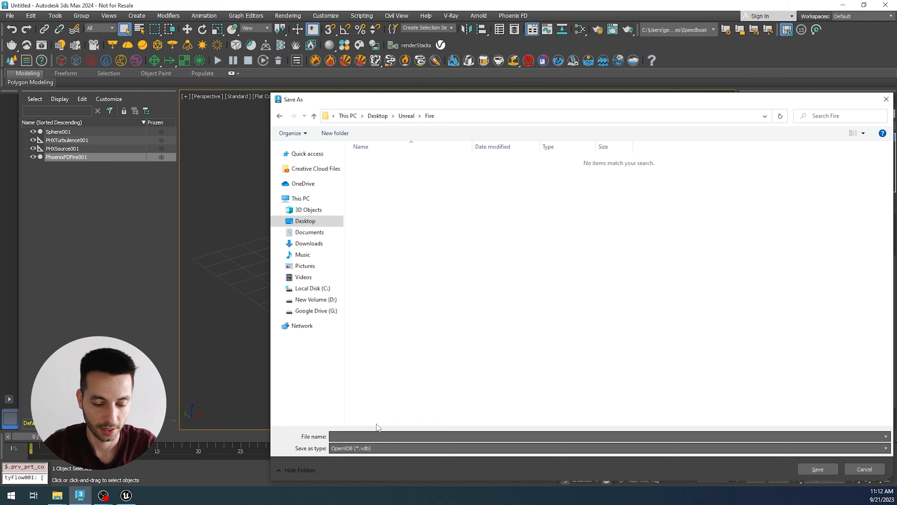
click(828, 463)
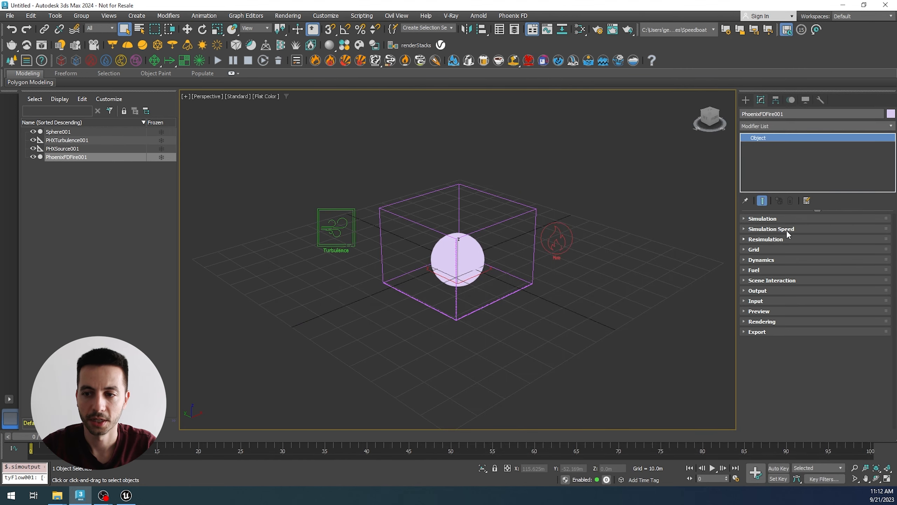
Step: Set a custom simulation stop frame of 50 instead of the timeline end, and start the fire simulation
click(765, 219)
drag(765, 243, 768, 317)
click(831, 288)
double_click(832, 296)
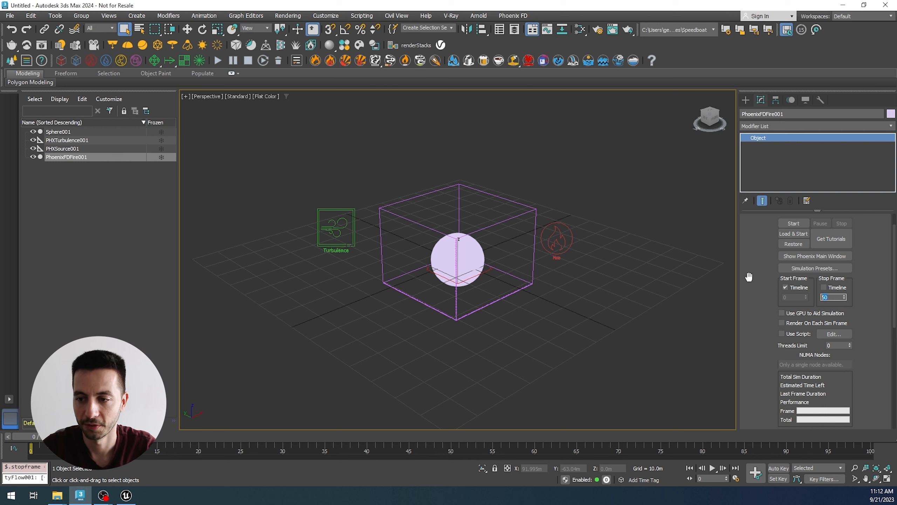
text(50)
drag(760, 237, 759, 257)
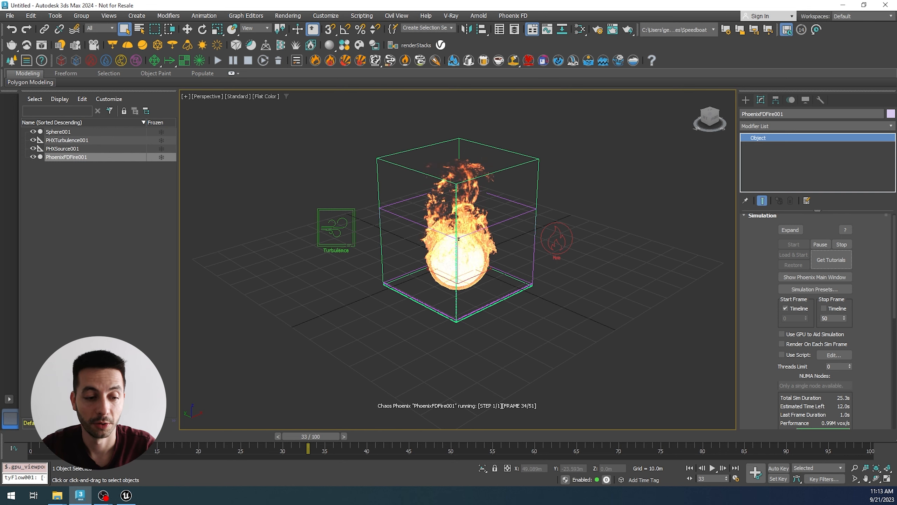
Step: Switch to the File Explorer window showing Phoenix FD's bin folder and select cache_converter.exe
mouse_move(56, 502)
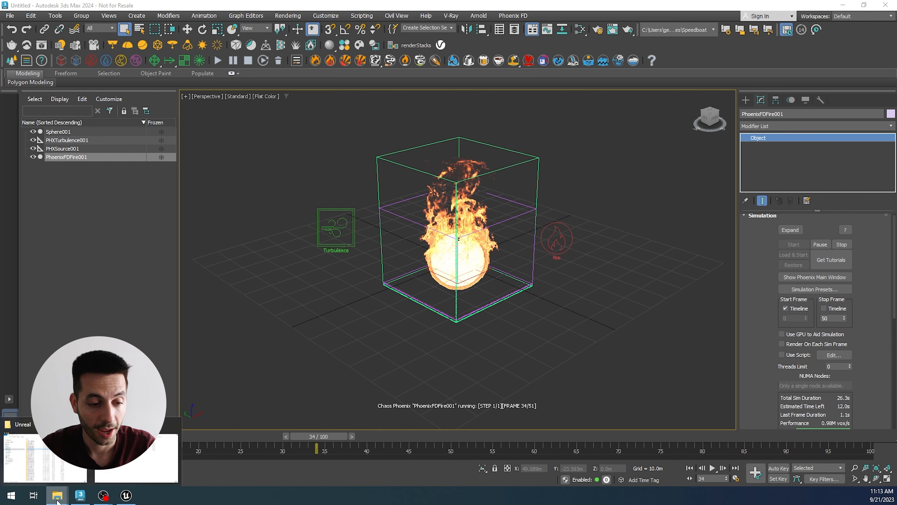
click(134, 469)
drag(449, 131, 499, 130)
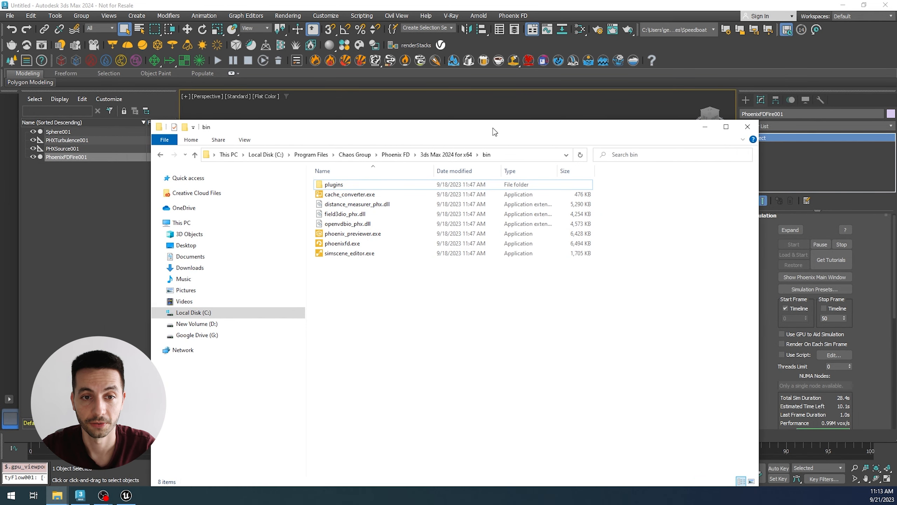
click(537, 155)
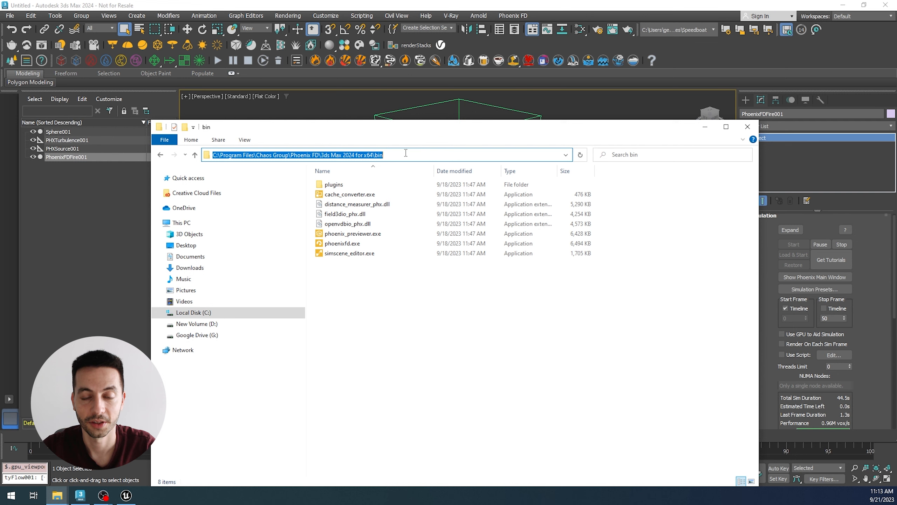
click(485, 195)
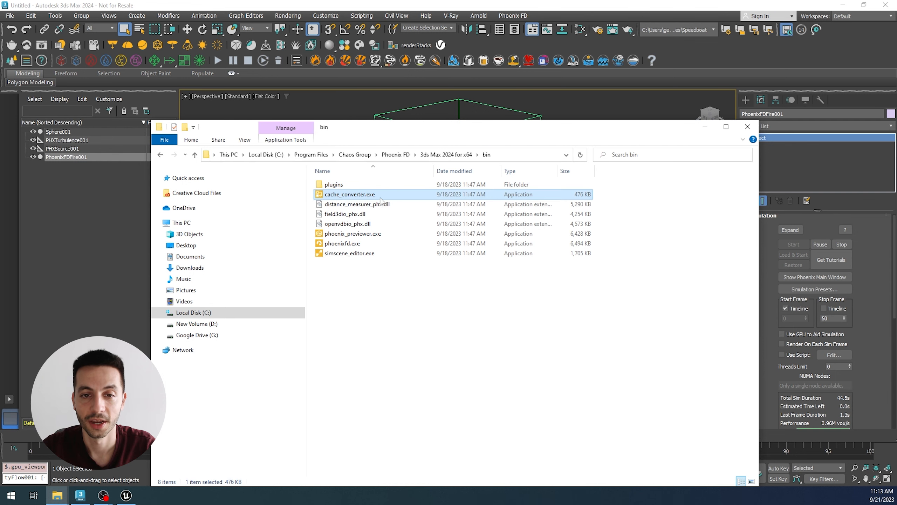
mouse_move(495, 130)
mouse_down()
mouse_move(473, 128)
mouse_move(504, 127)
mouse_up()
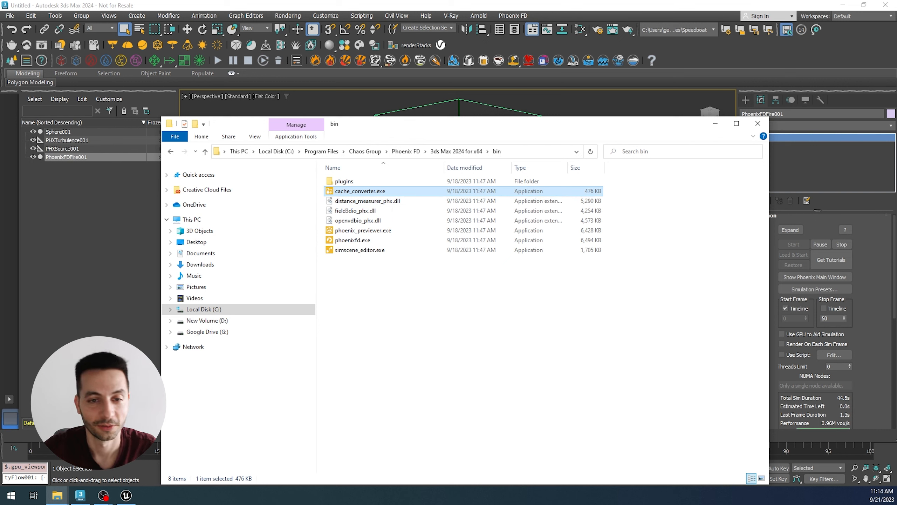
Step: Bring up the Unreal folder's window beside the bin folder and open its Fire subfolder
click(58, 496)
click(46, 456)
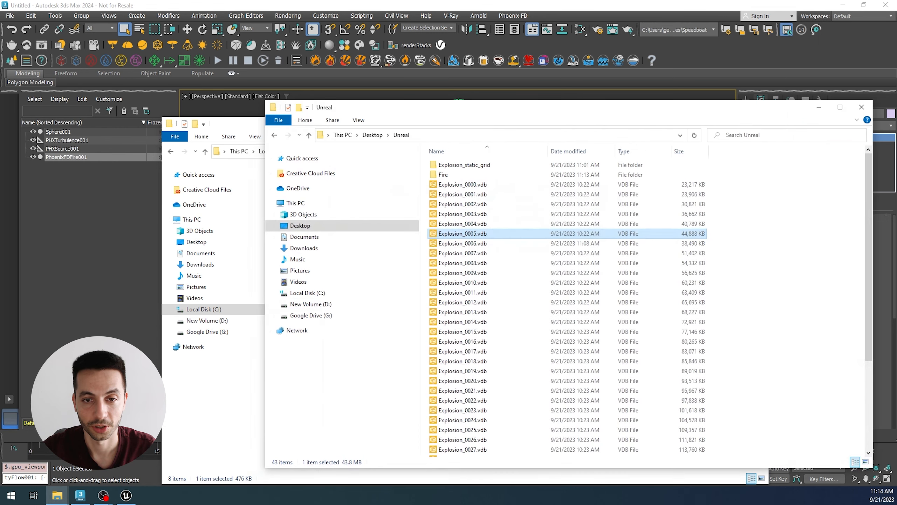
drag(477, 115, 742, 116)
key(Home)
key(Down)
key(Return)
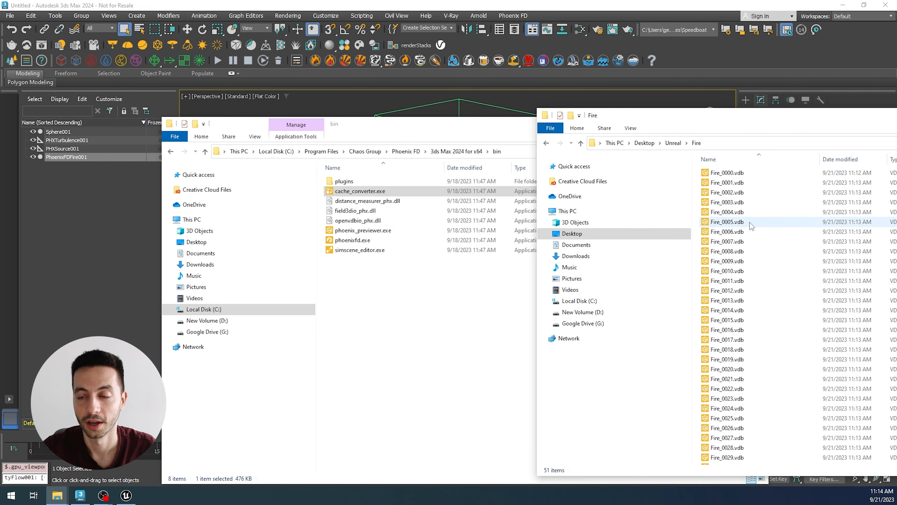
Step: Convert Fire_0006.vdb to an AUR file by dropping it onto cache_converter.exe
click(742, 232)
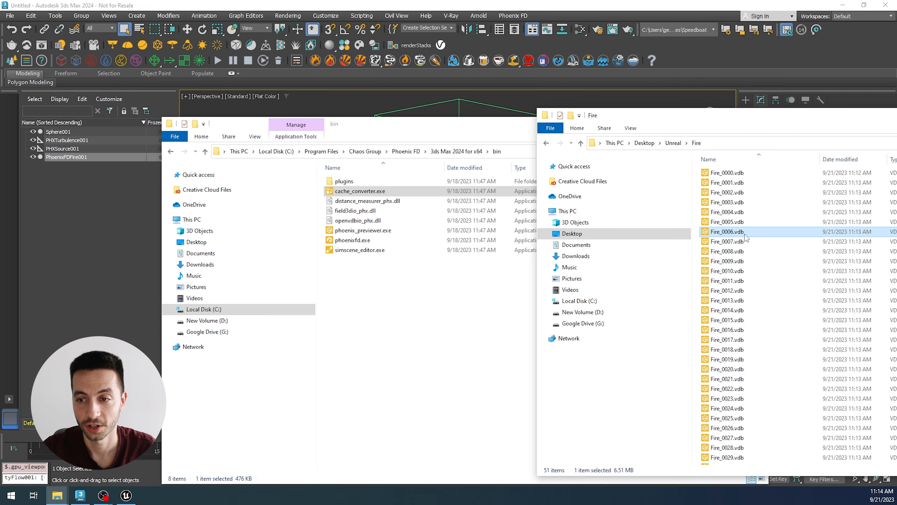
drag(745, 236, 370, 192)
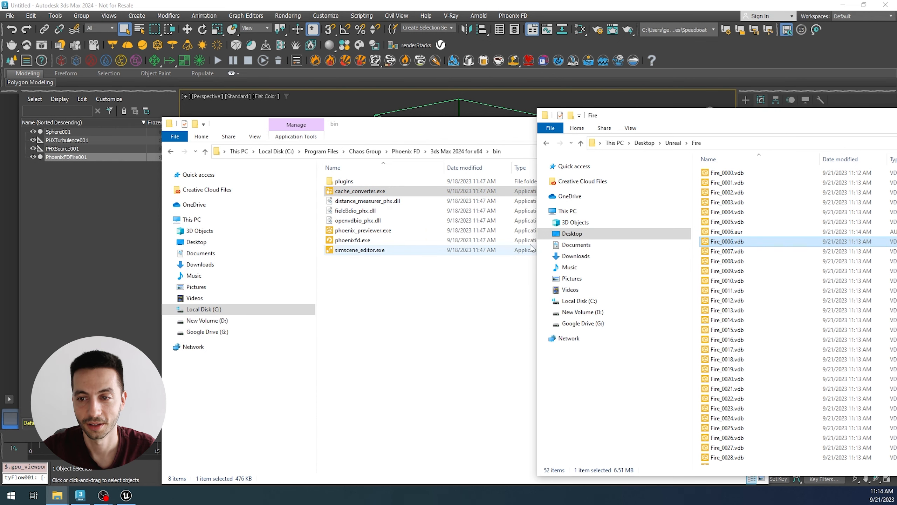
Step: Permanently delete the converted Fire_0006.aur file from the Fire folder
click(739, 234)
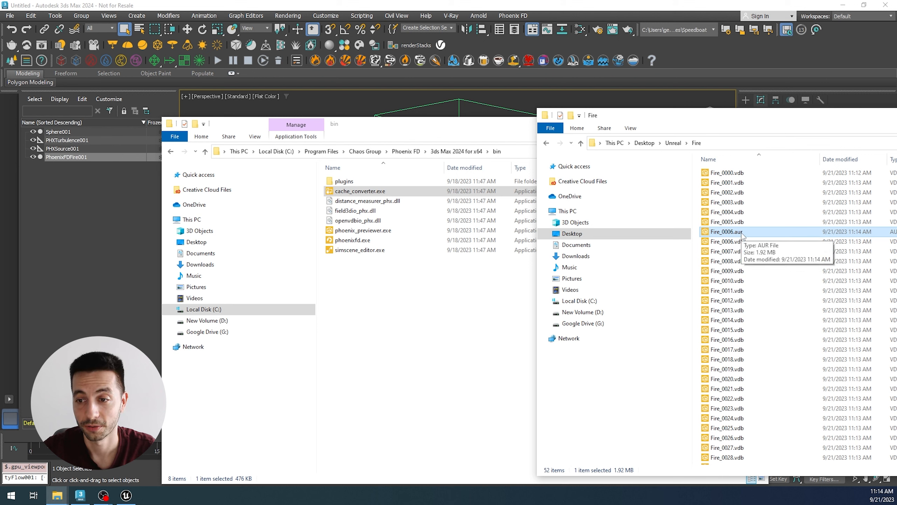
drag(741, 238, 652, 234)
right_click(652, 234)
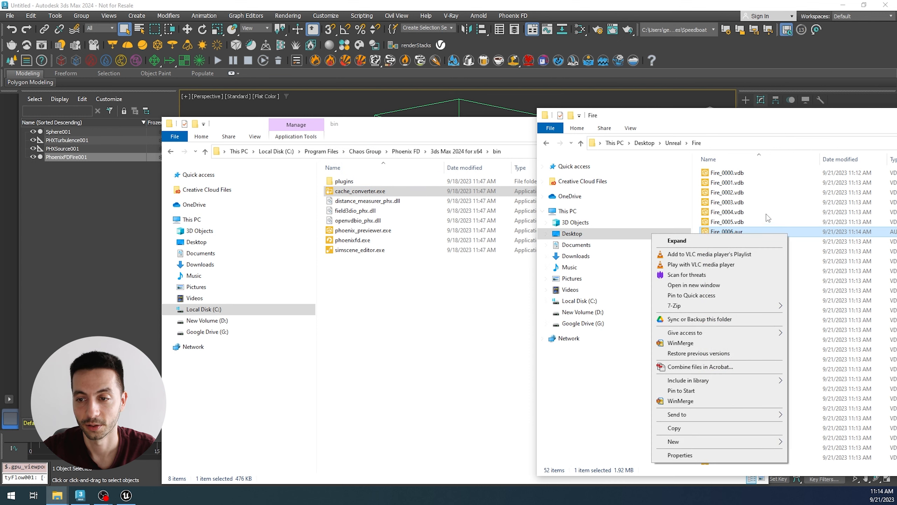
click(728, 119)
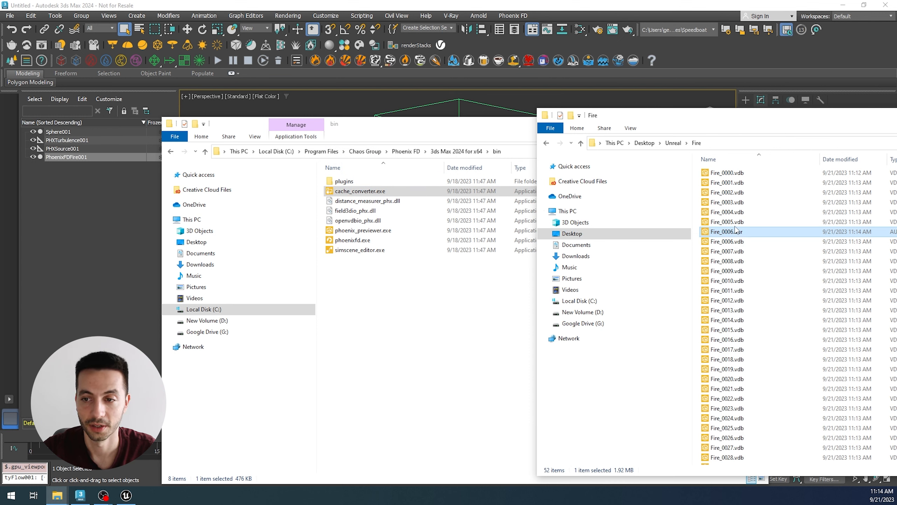
key(shift+Delete)
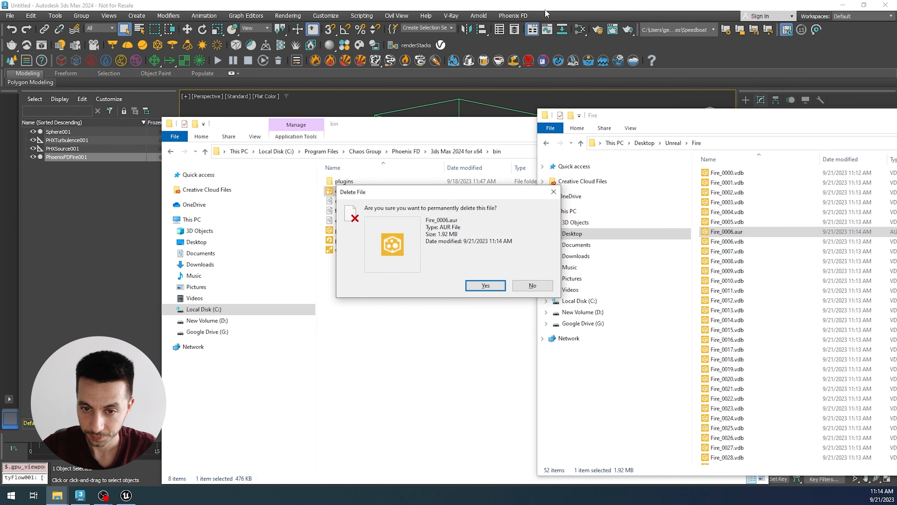
click(486, 285)
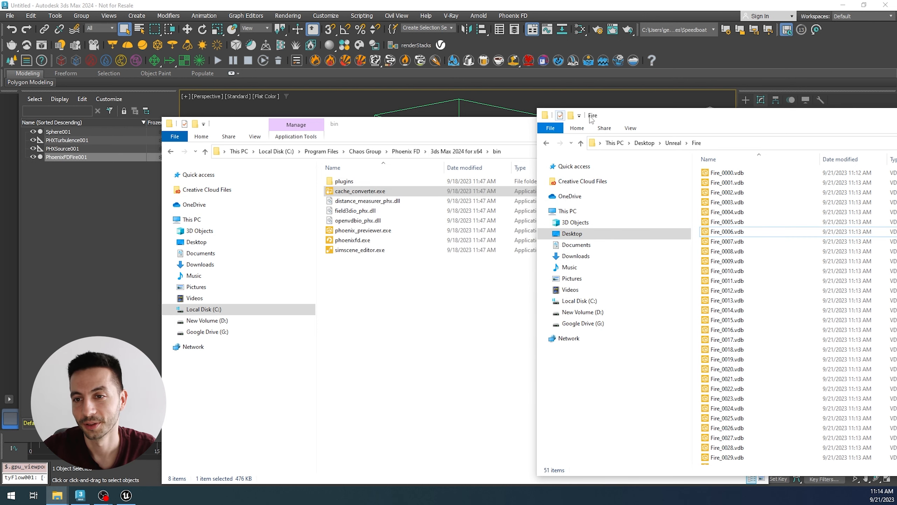
Step: Minimize both File Explorer windows and scrub the fire simulation in 3ds Max to frame 45
drag(590, 119, 444, 100)
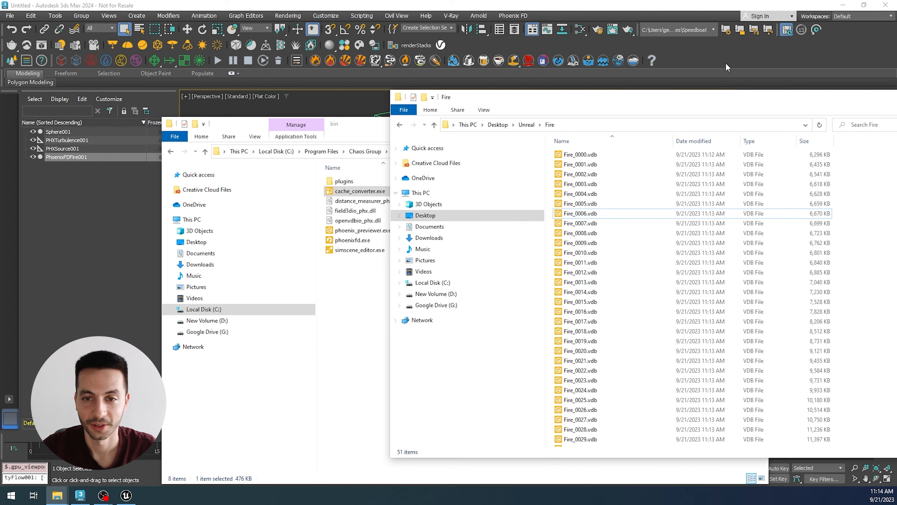
drag(855, 95, 688, 101)
click(776, 102)
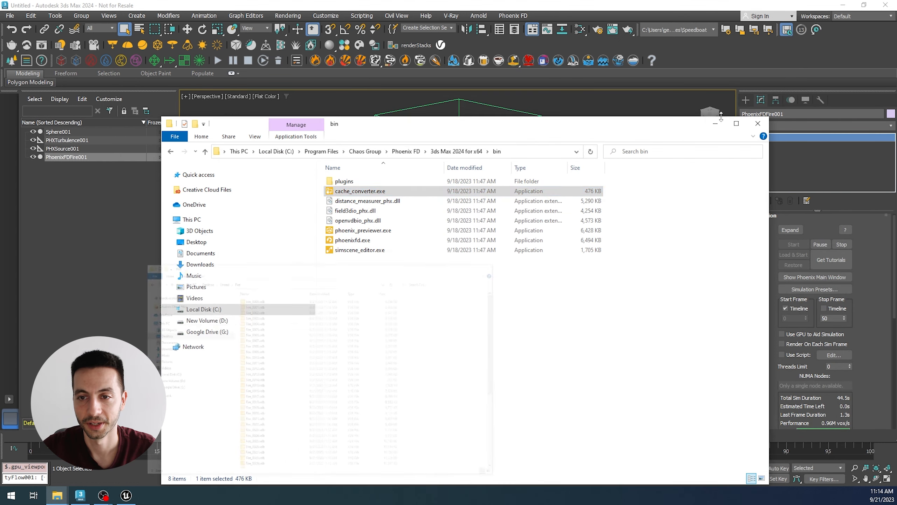
click(716, 123)
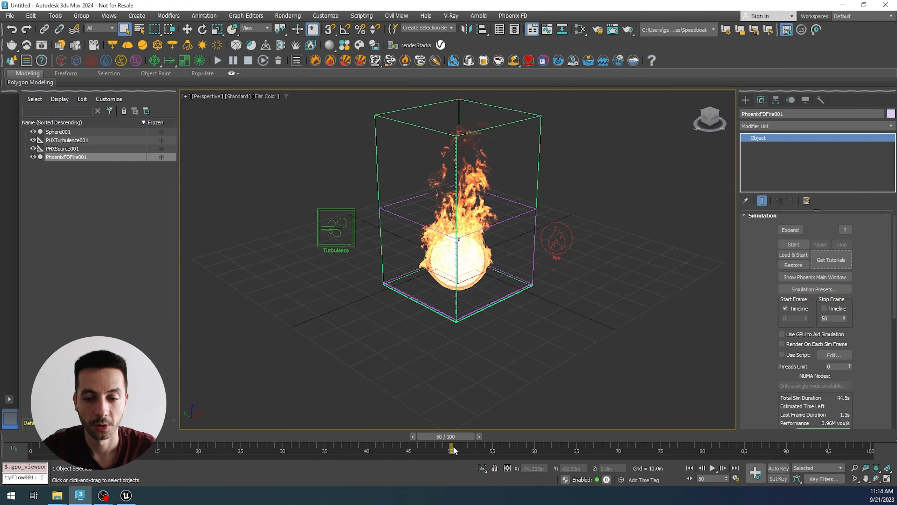
drag(454, 449, 417, 421)
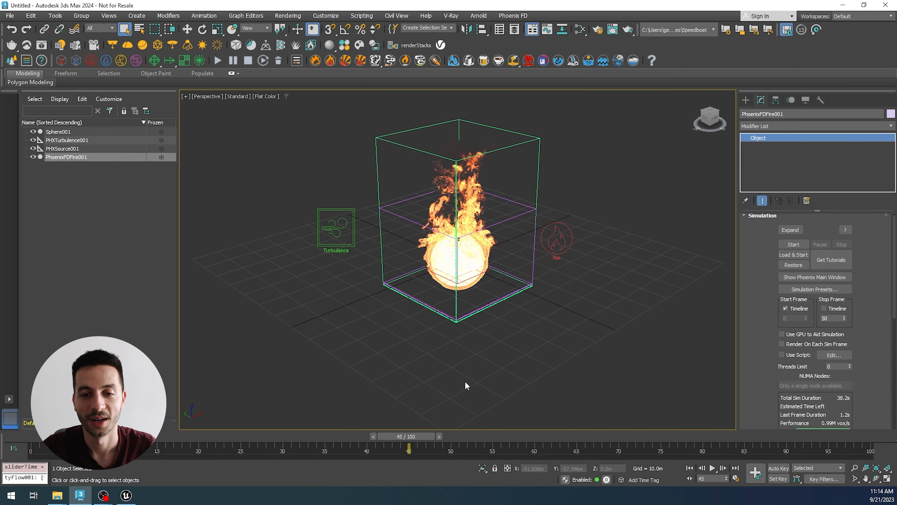
Step: Switch to Unreal Editor, check its version in the About Unreal Editor information, and close it
click(125, 496)
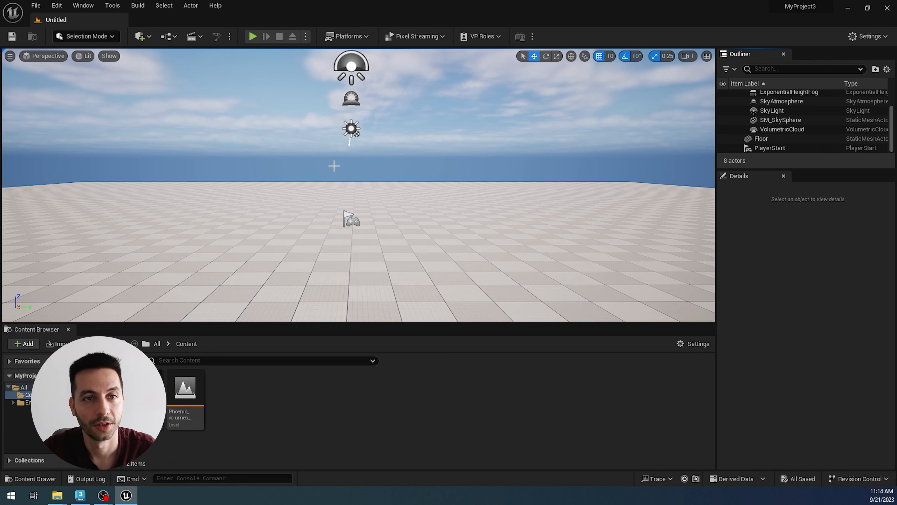
click(216, 5)
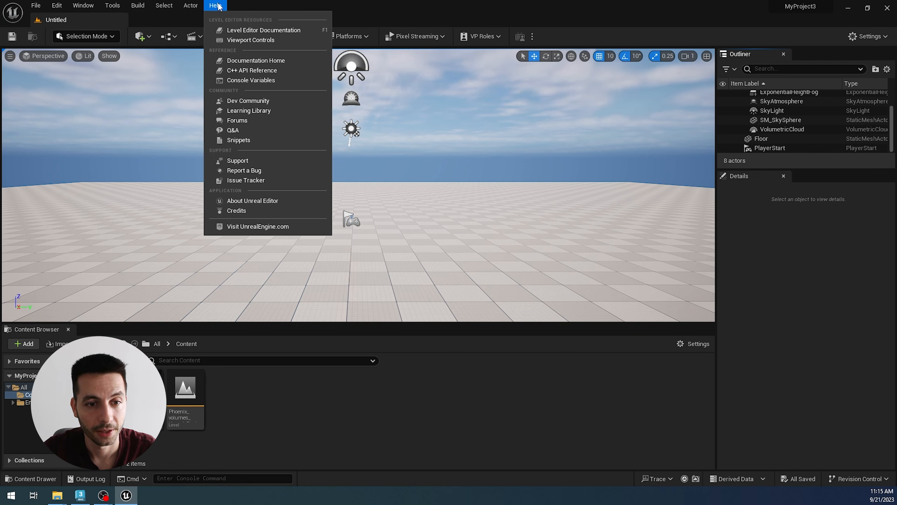
click(268, 201)
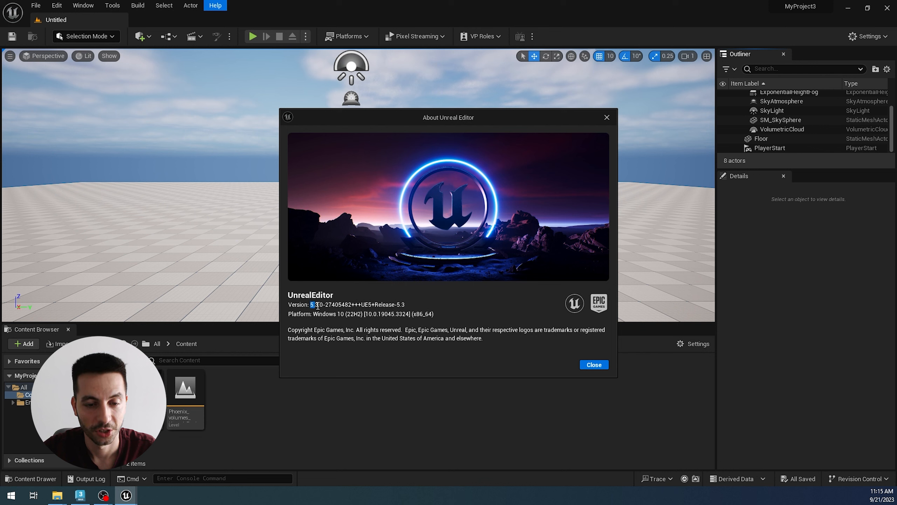
drag(320, 301, 323, 302)
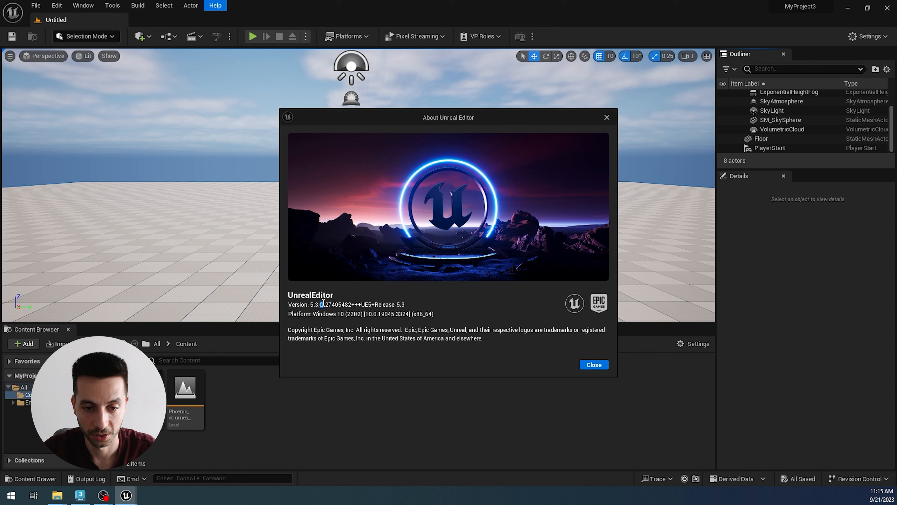
click(594, 364)
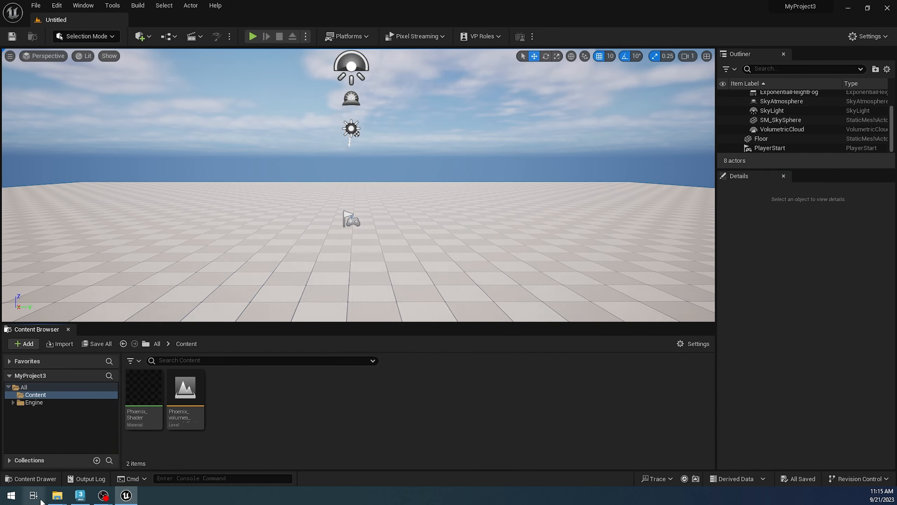
Step: Try to bring Fire_0014.vdb from the Fire folder's Explorer window directly into the project's Content folder, then minimize that window
mouse_move(60, 499)
click(59, 458)
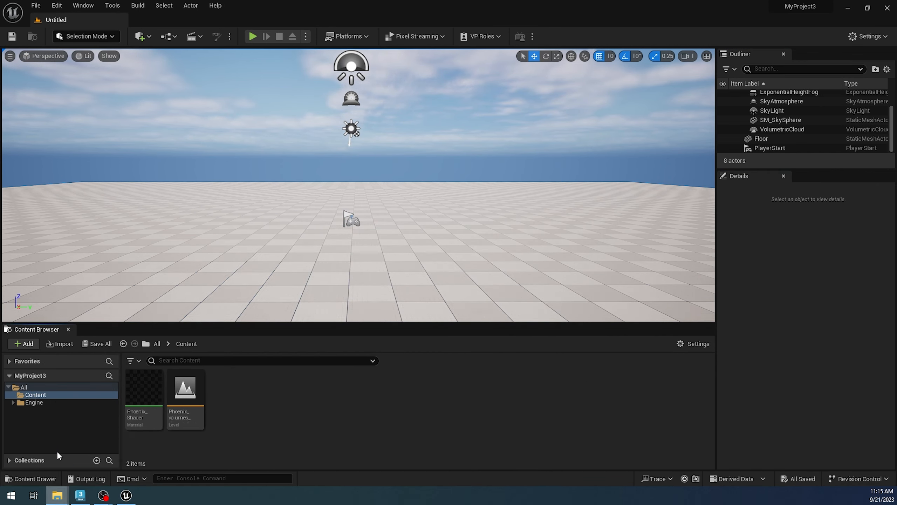
drag(513, 114, 781, 59)
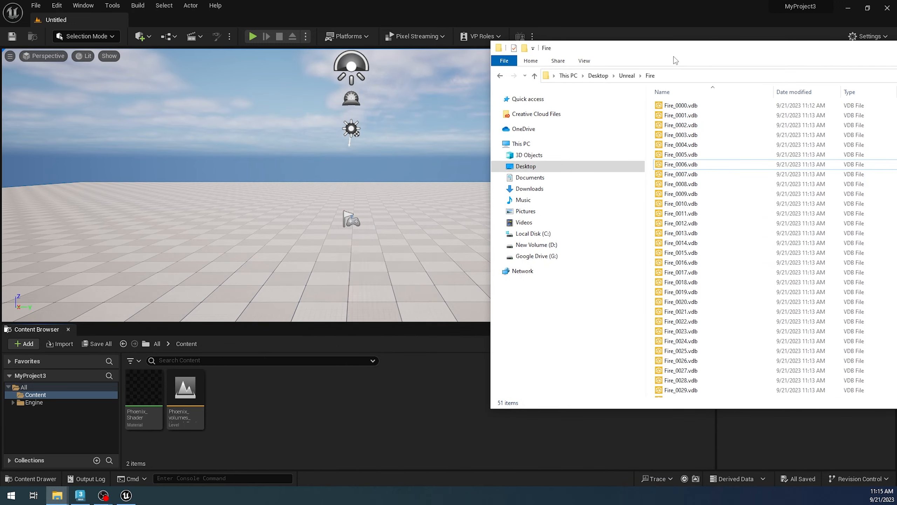
drag(694, 55, 622, 53)
click(623, 241)
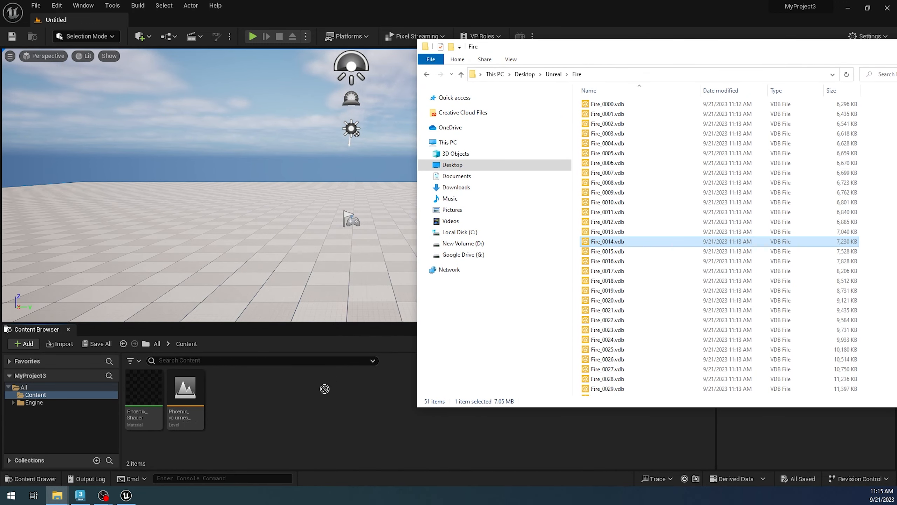
drag(849, 50, 724, 77)
click(840, 76)
Step: Start an import into the Content folder and choose Fire_0025.vdb from the Fire folder on the Desktop
click(59, 344)
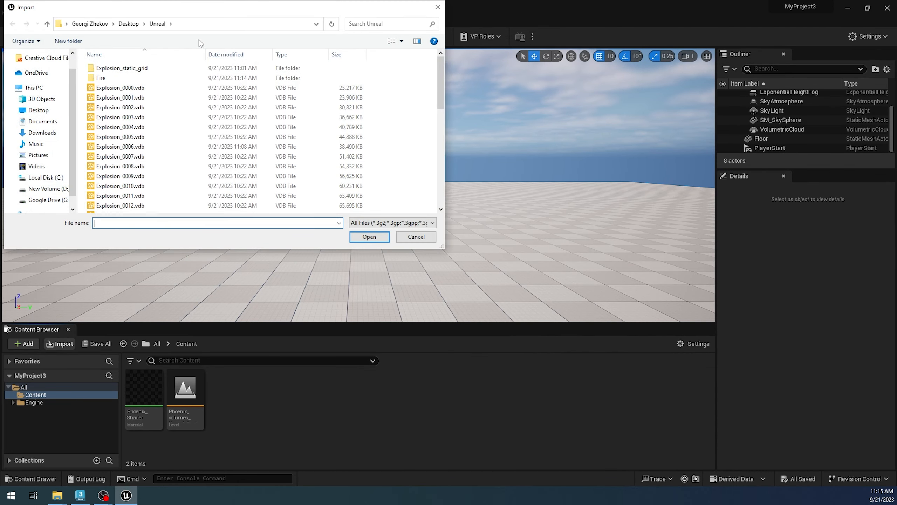
double_click(116, 78)
drag(188, 10, 502, 65)
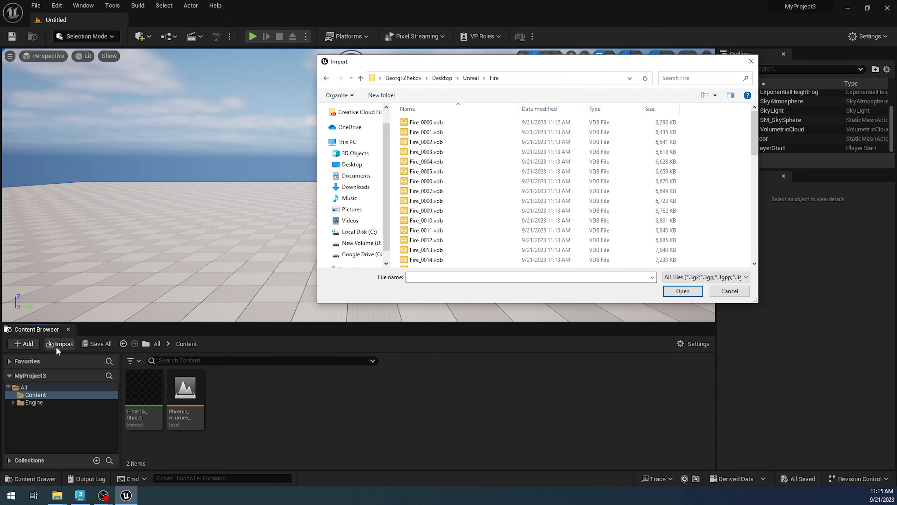
scroll(616, 209, down, 5)
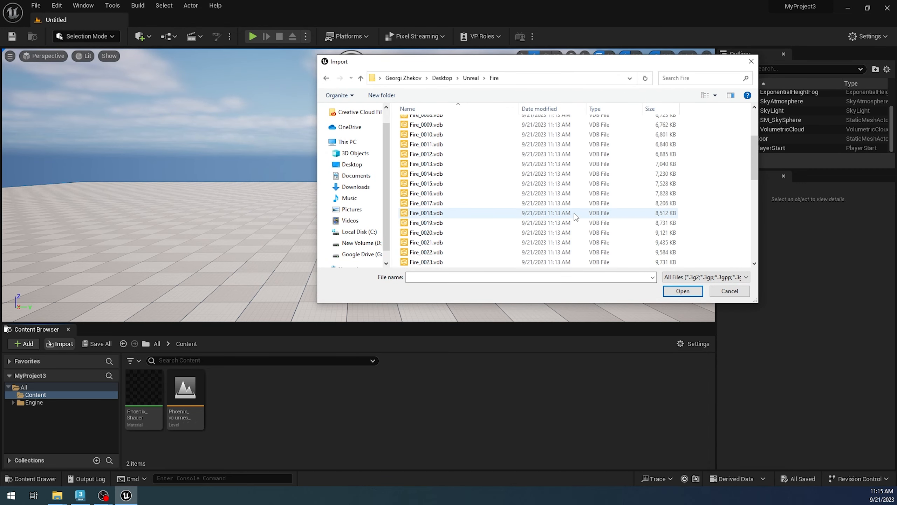
click(461, 223)
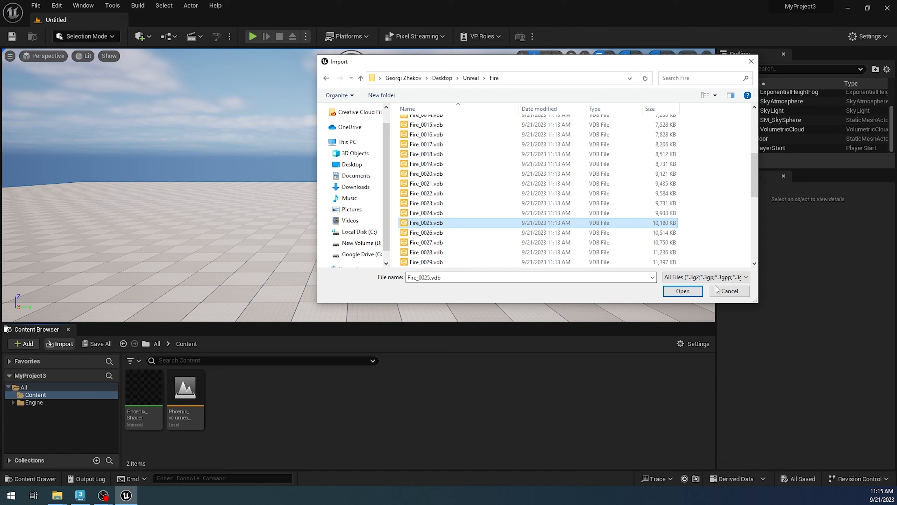
click(683, 291)
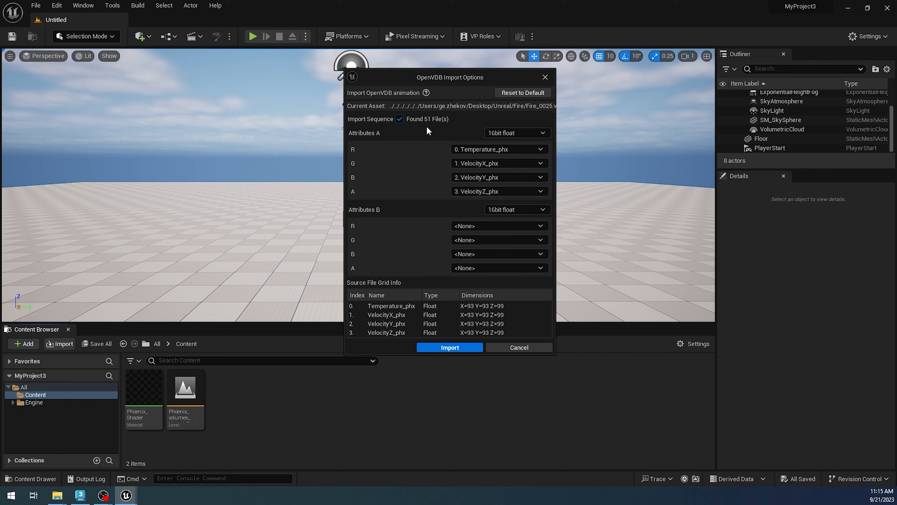
Step: Set the G, B and A channels of Attributes A to <None>, keeping Temperature_phx in R, and import the OpenVDB sequence
click(466, 164)
click(474, 174)
click(478, 177)
click(473, 186)
click(478, 191)
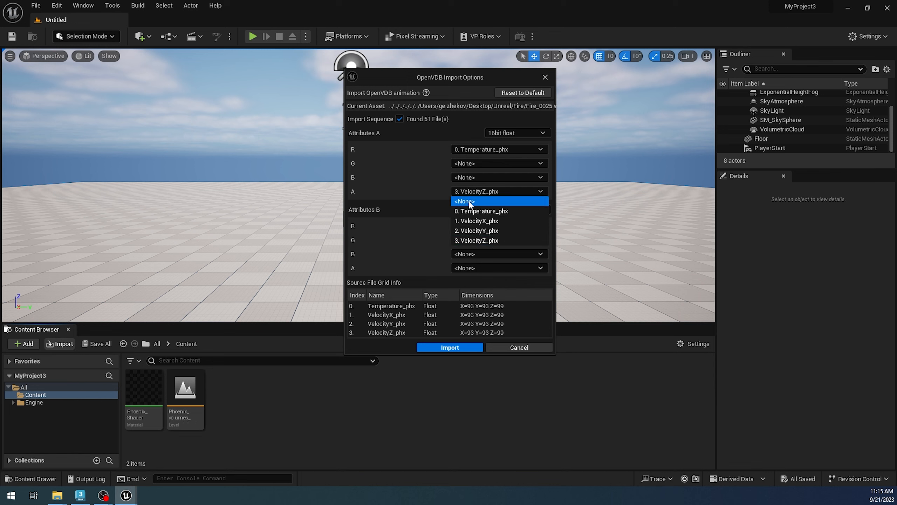
click(470, 203)
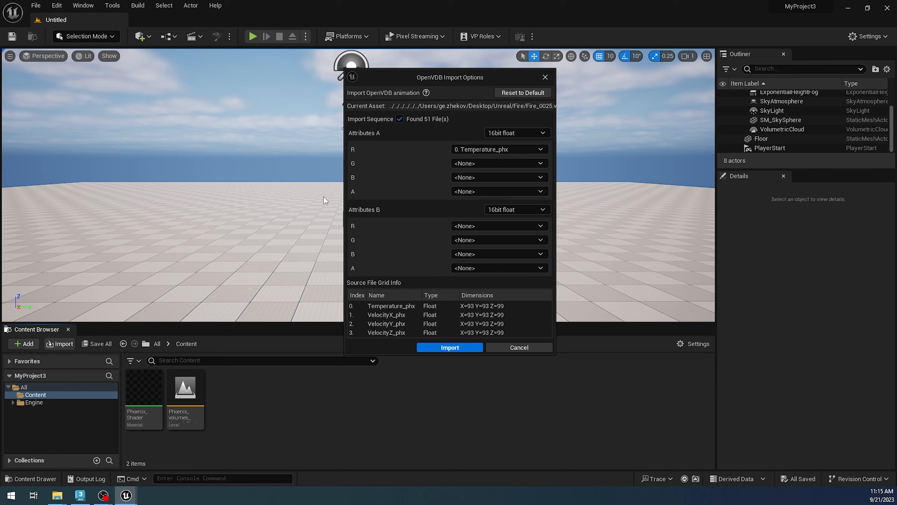
click(457, 349)
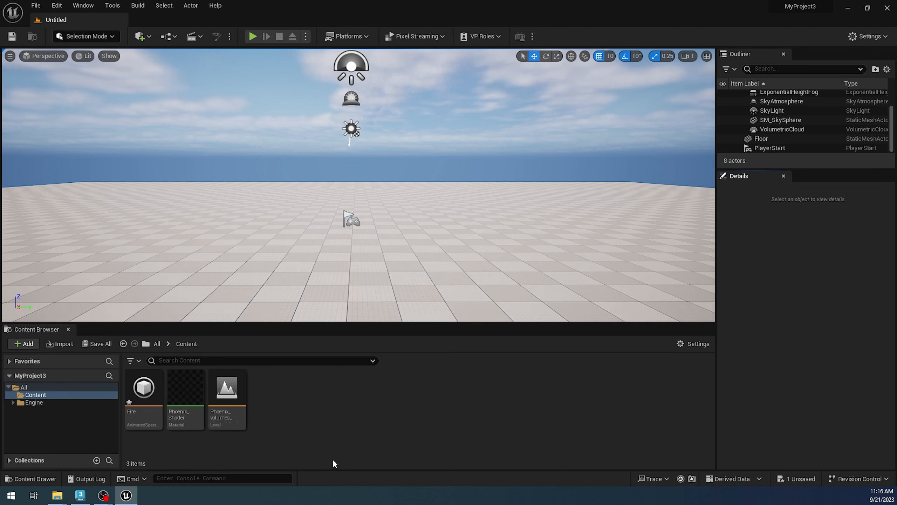
Step: Add a Heterogeneous Volume actor to the level and move it along the Y axis to 130
click(152, 36)
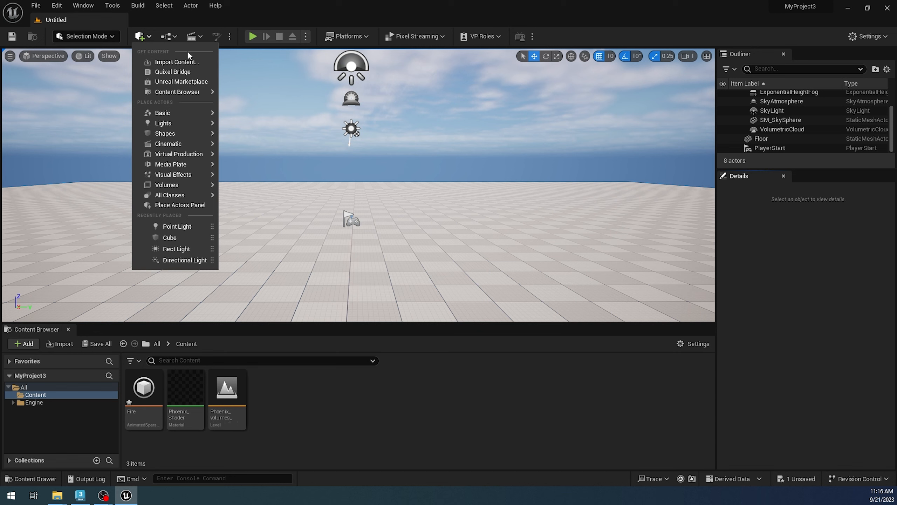
click(150, 37)
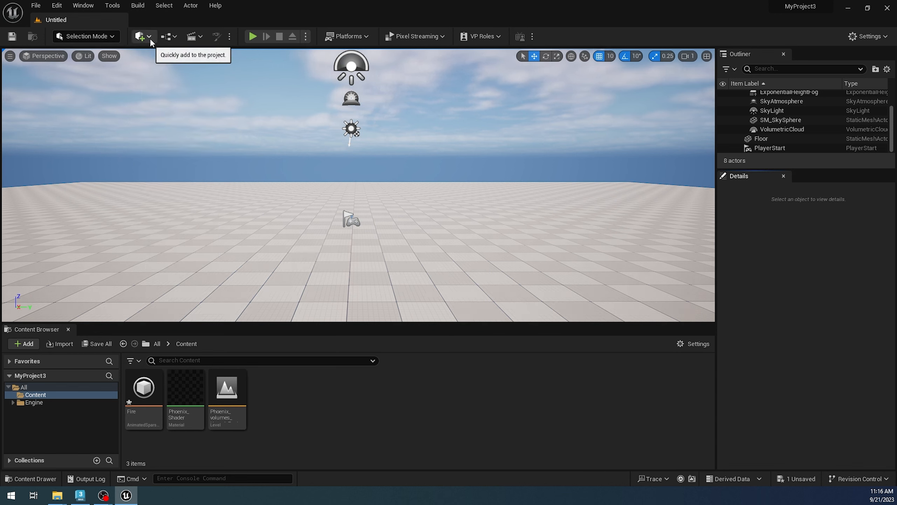
click(148, 37)
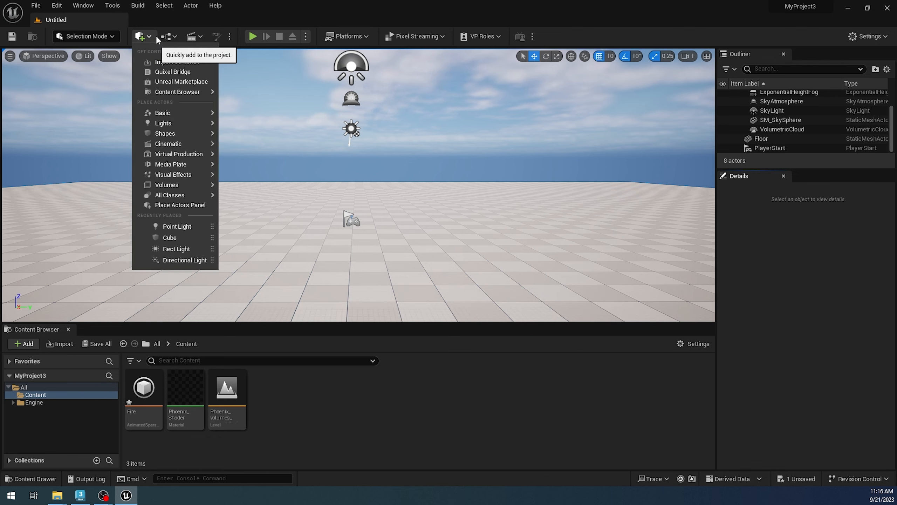
text(h)
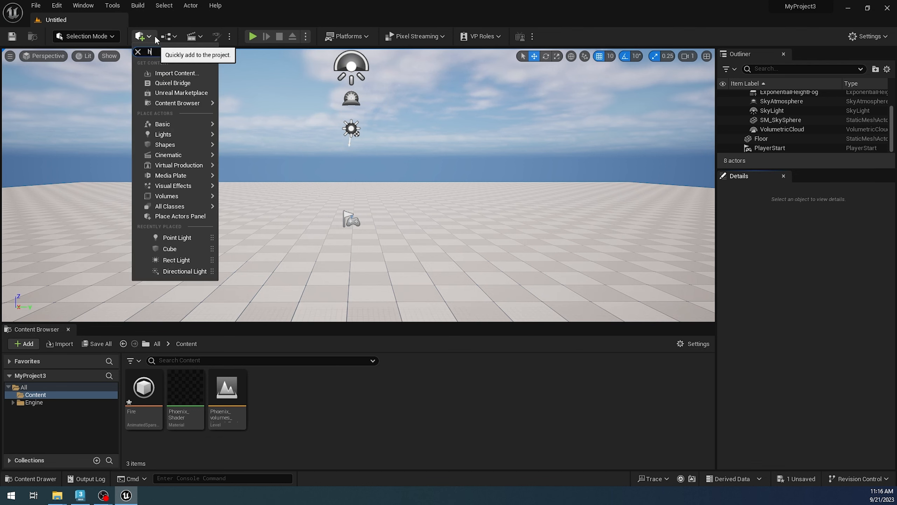
text(ete)
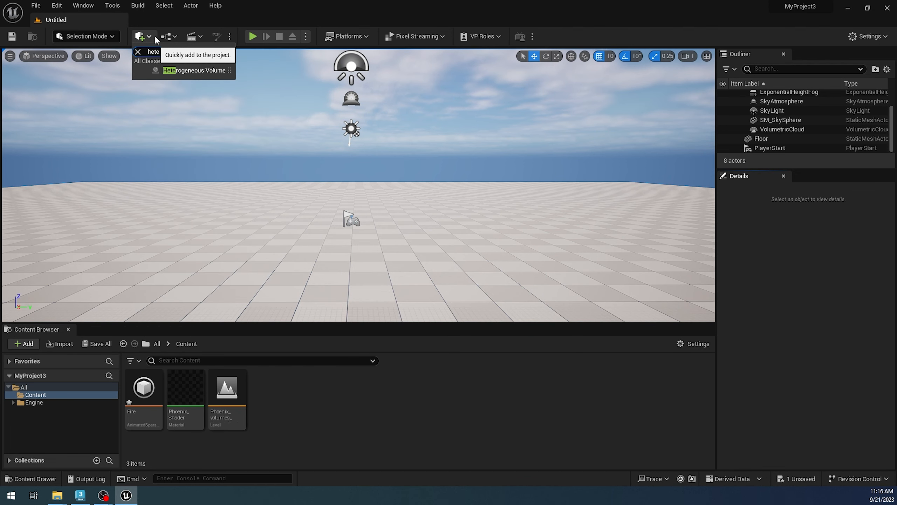
click(209, 71)
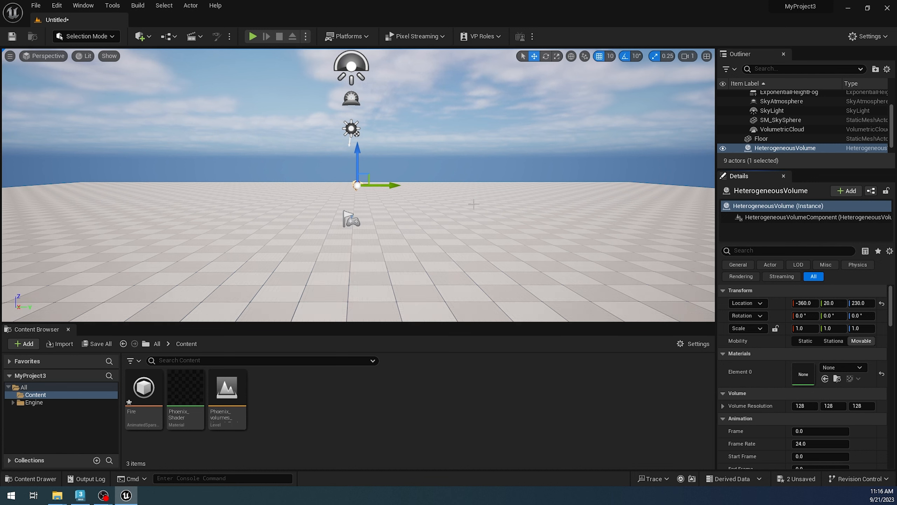
drag(388, 185, 434, 184)
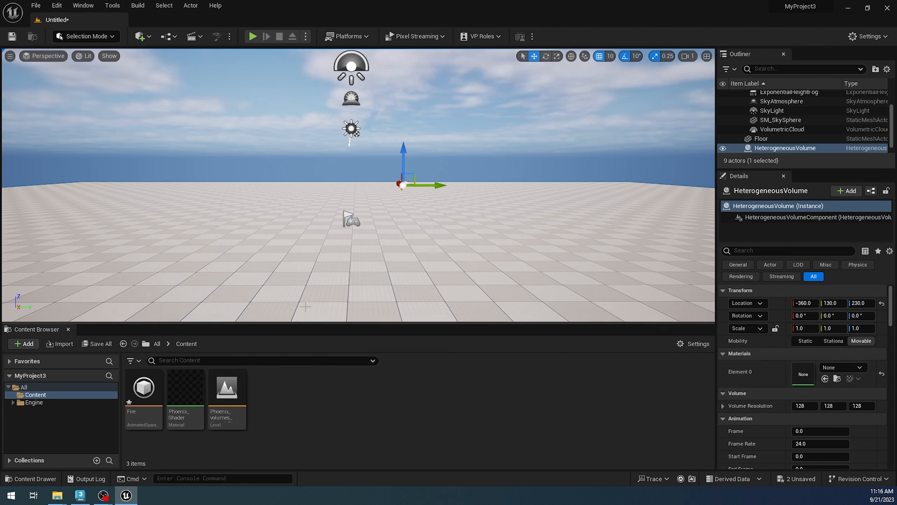
Step: Open the Phoenix_Shader material and examine its node graph, including the Fire scalar parameter
mouse_move(202, 402)
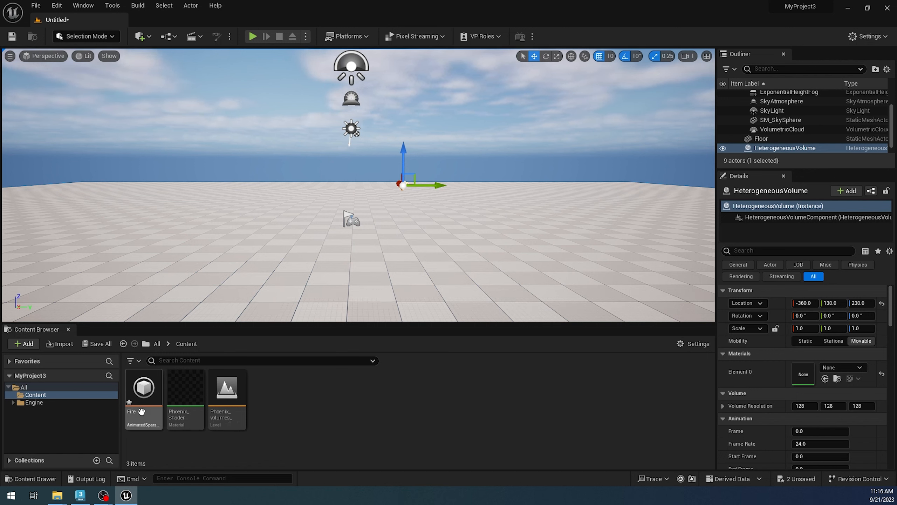
mouse_move(199, 427)
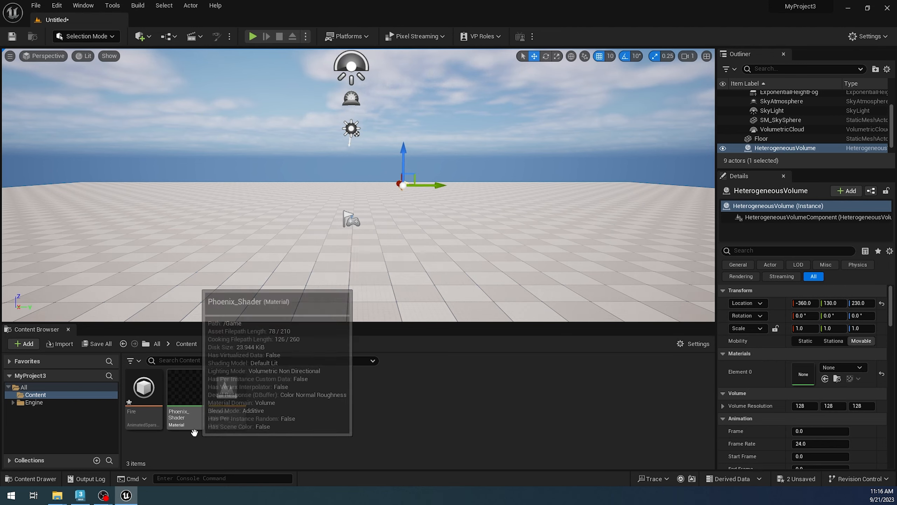
double_click(195, 421)
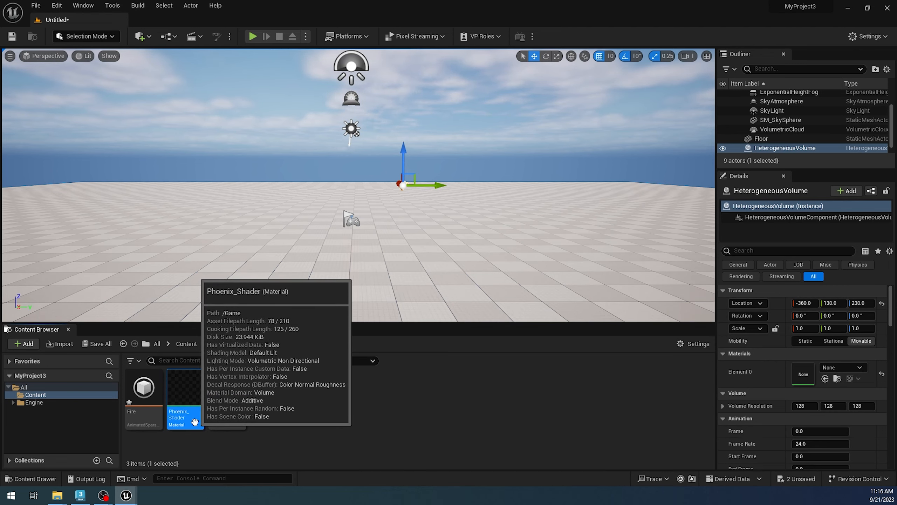
drag(385, 215, 477, 173)
scroll(448, 275, down, 4)
scroll(448, 275, up, 2)
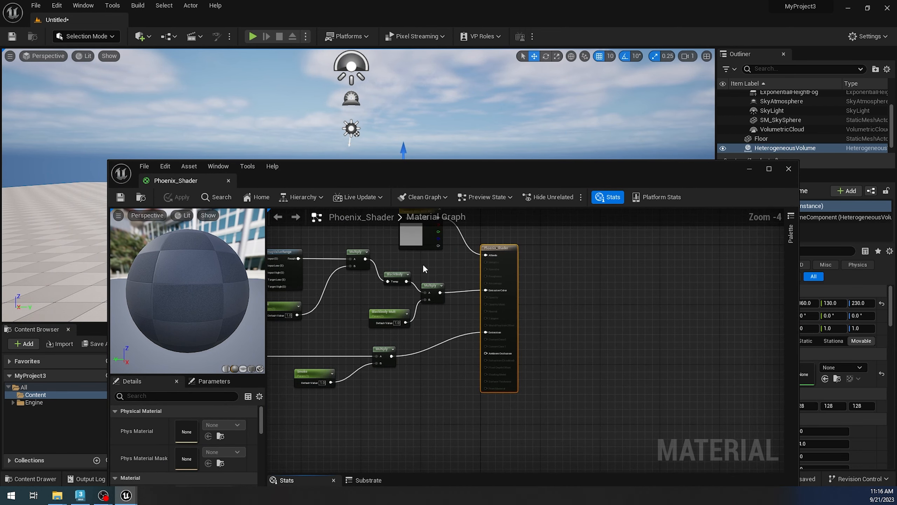
right_drag(439, 262, 763, 317)
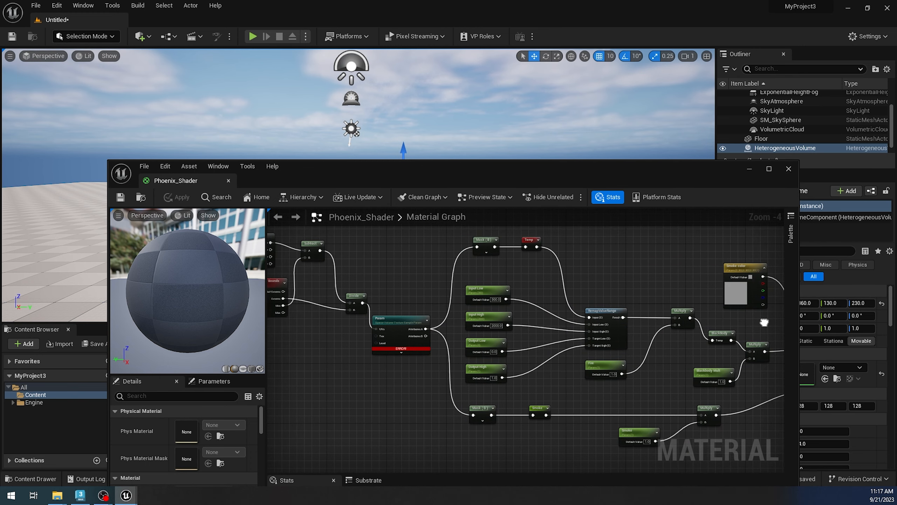
right_drag(393, 281, 268, 279)
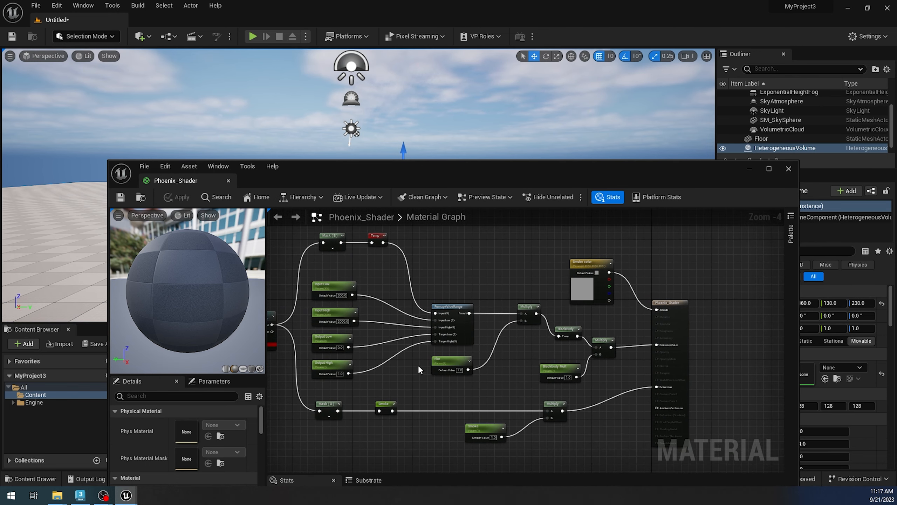
click(447, 364)
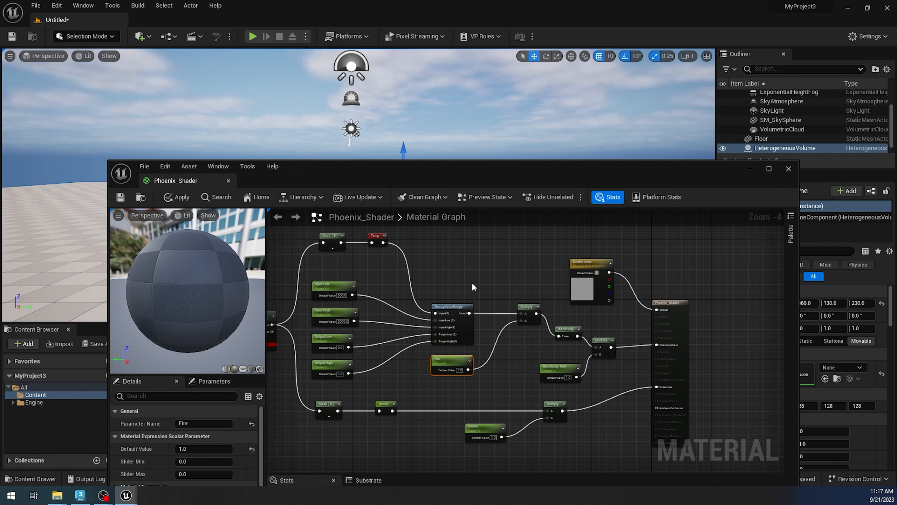
right_drag(405, 300, 626, 274)
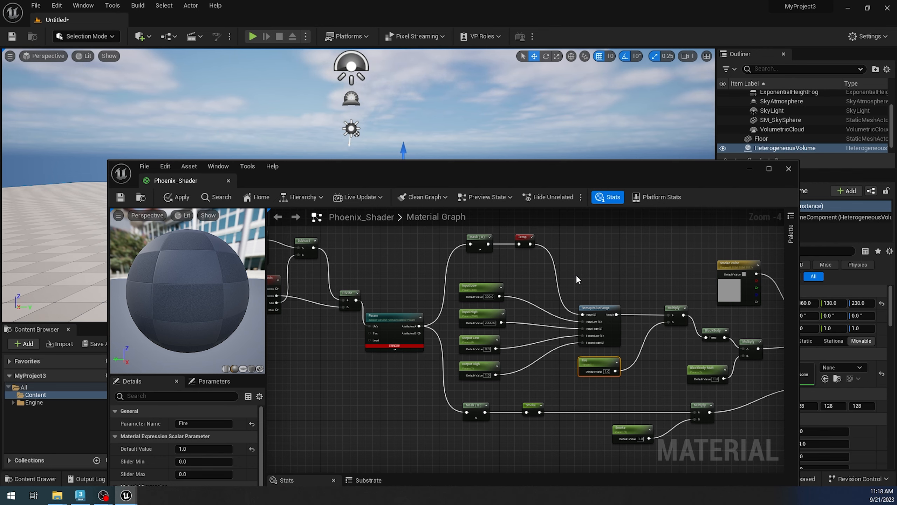
Step: Assign the Fire animated texture to the Param node's Sparse Volume Texture, then apply, save and close the Phoenix_Shader material
drag(414, 163, 422, 104)
right_drag(414, 185, 451, 254)
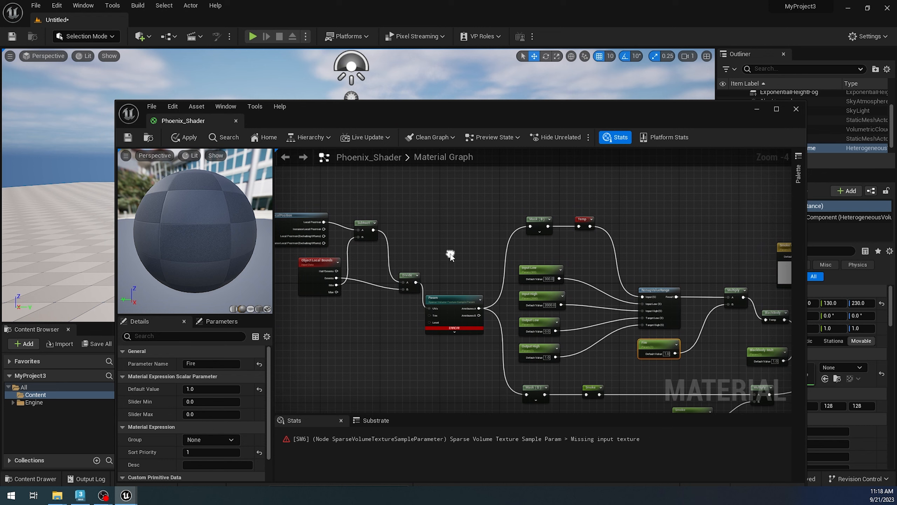
scroll(459, 357, up, 3)
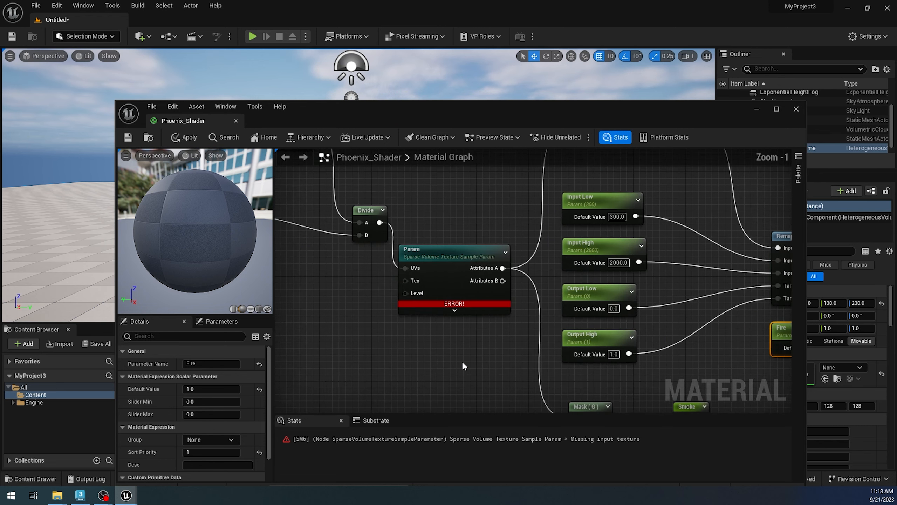
scroll(464, 364, up, 2)
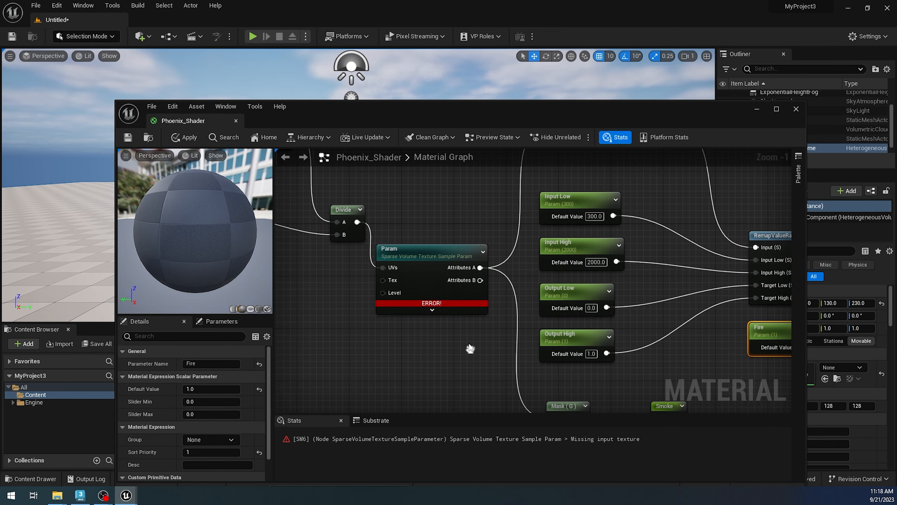
click(455, 248)
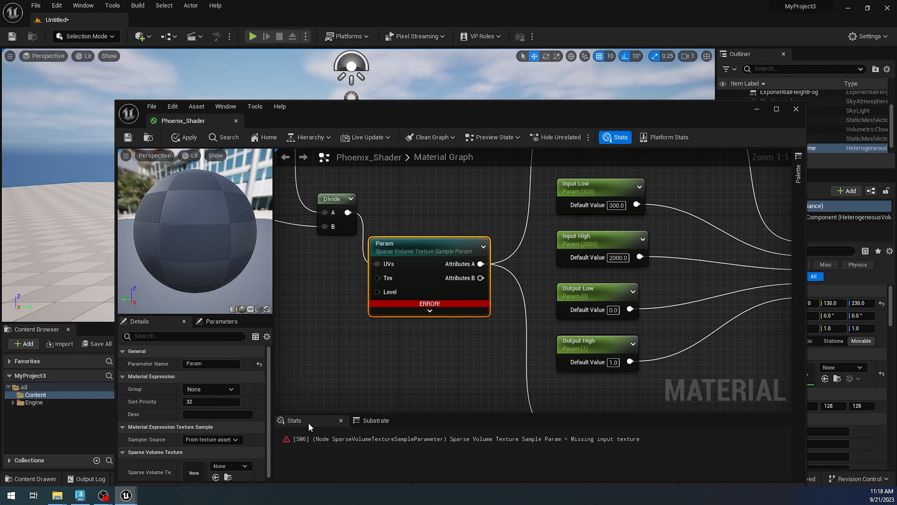
scroll(268, 367, down, 1)
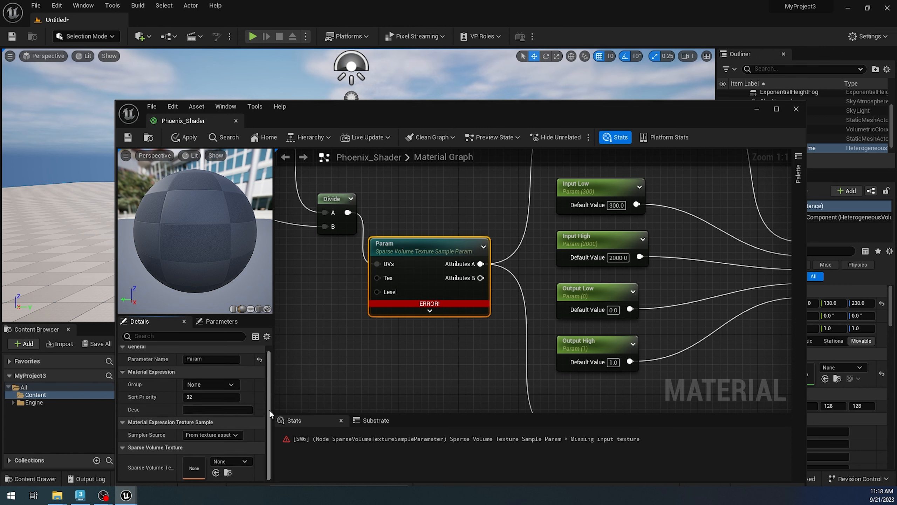
click(253, 460)
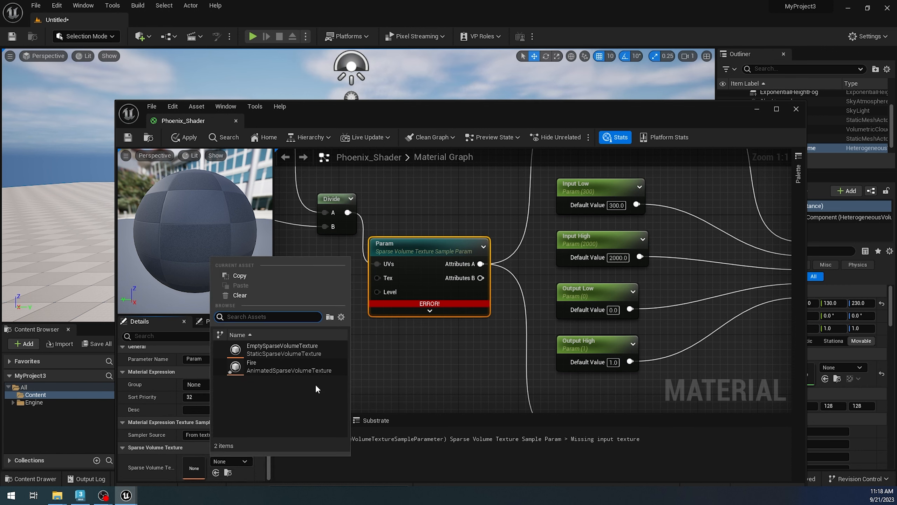
click(296, 369)
click(525, 391)
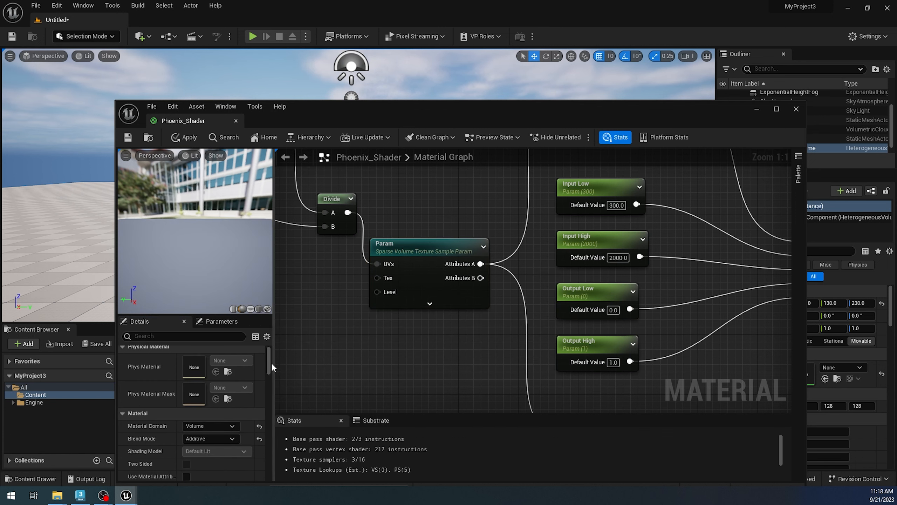
click(181, 138)
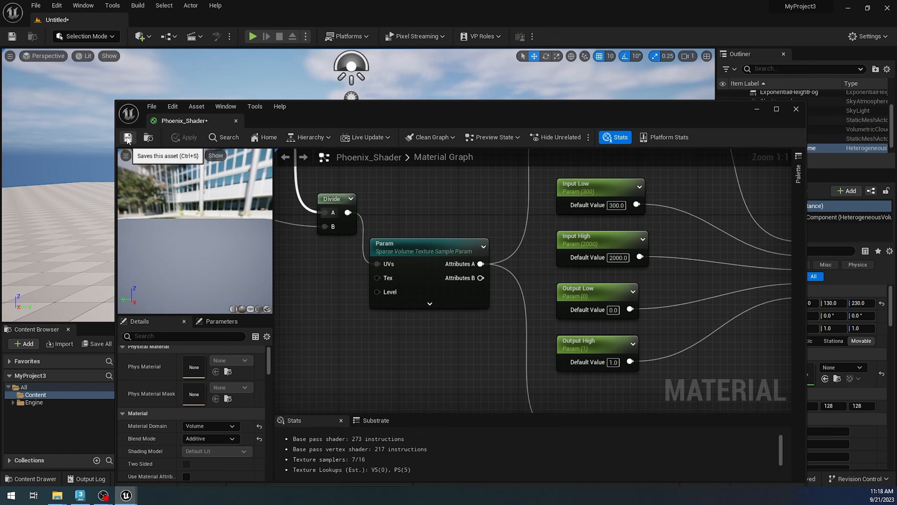
click(796, 109)
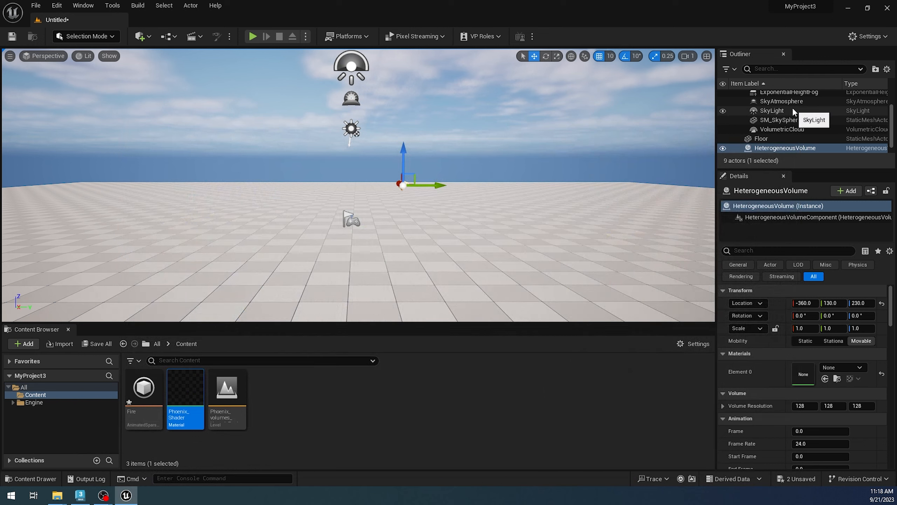
Step: Create a material instance from Phoenix_Shader and name it Fire_shader
right_click(187, 400)
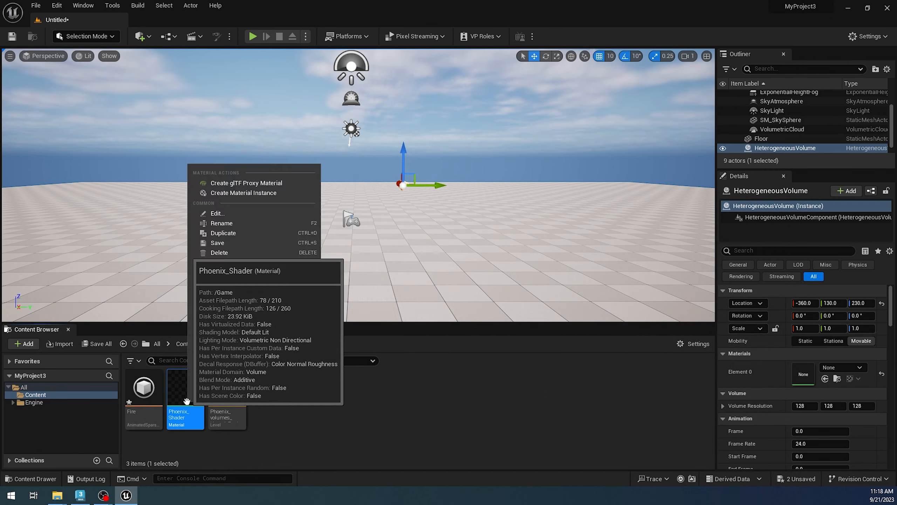
click(258, 194)
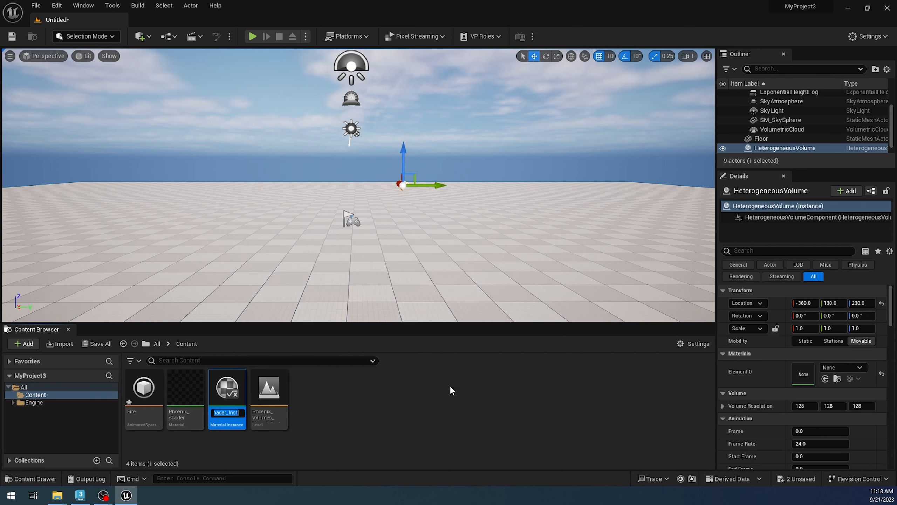
text(Fire_shader)
key(Return)
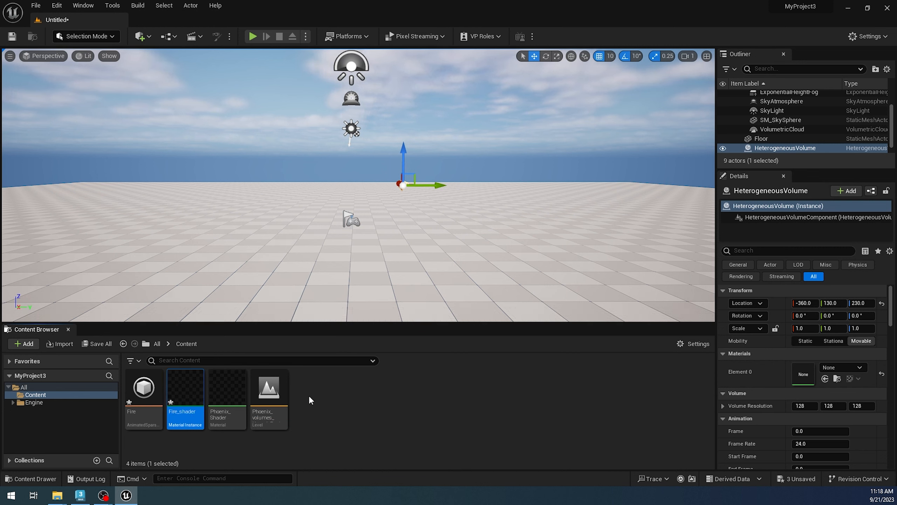
Step: Assign the Fire_shader material instance to the Heterogeneous Volume's Element 0 material and rename the actor to Fire
drag(181, 409, 802, 374)
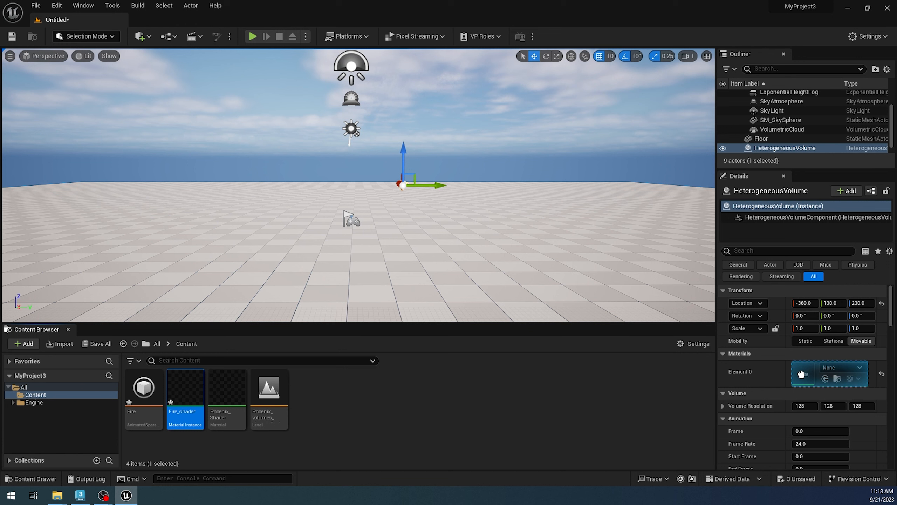
click(795, 148)
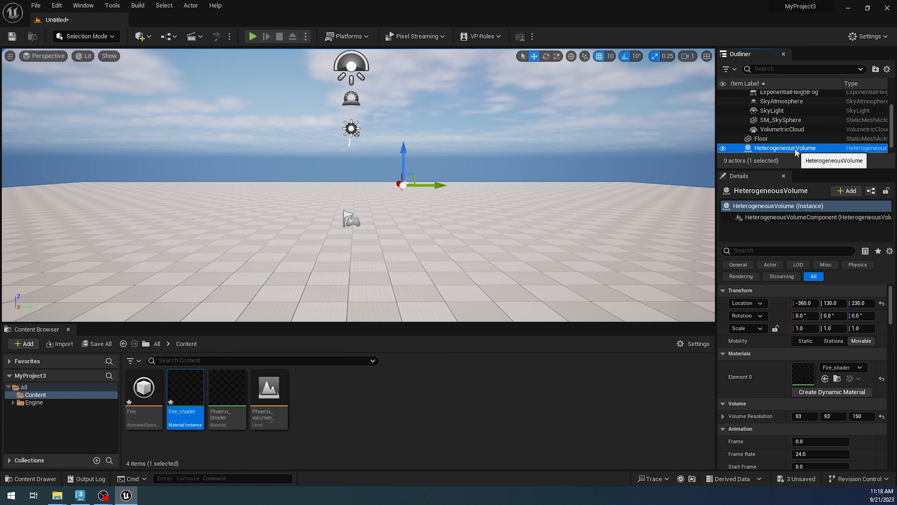
click(795, 148)
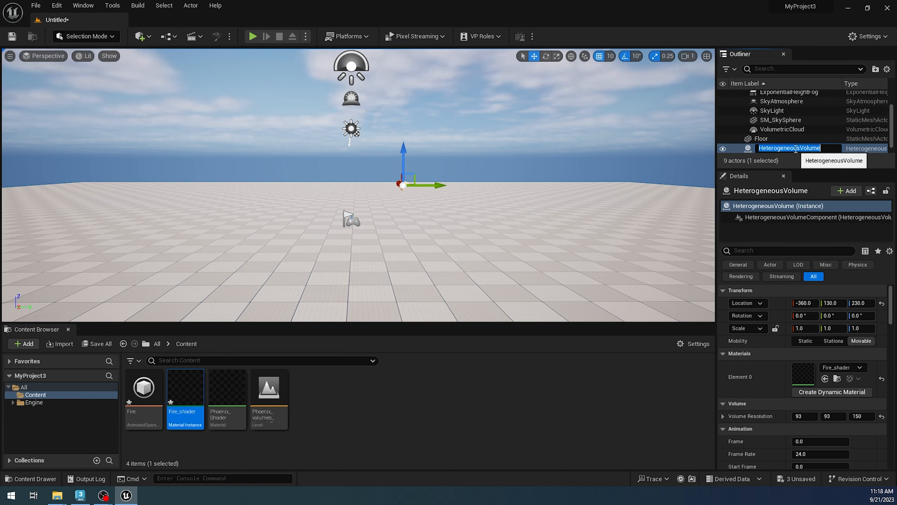
text(Fire)
key(Return)
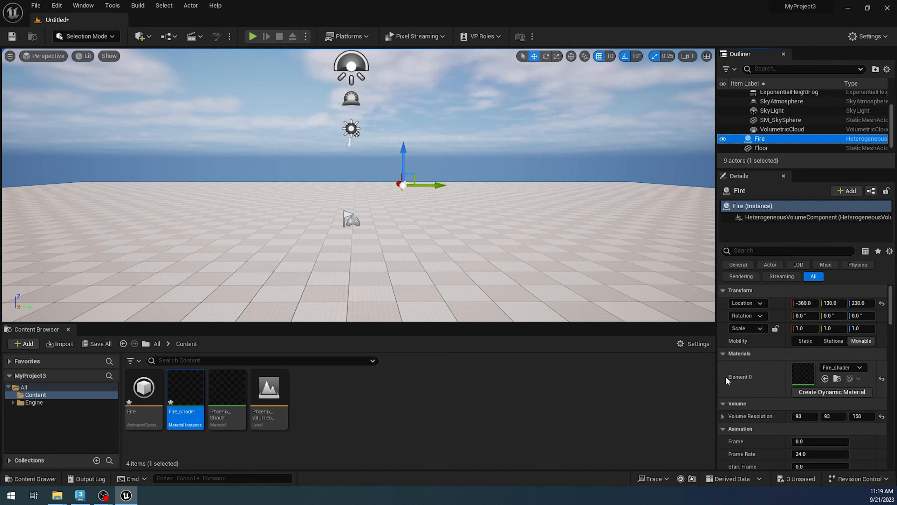
Step: Set the Fire volume's animation Frame to 50
scroll(726, 376, down, 2)
scroll(725, 376, down, 4)
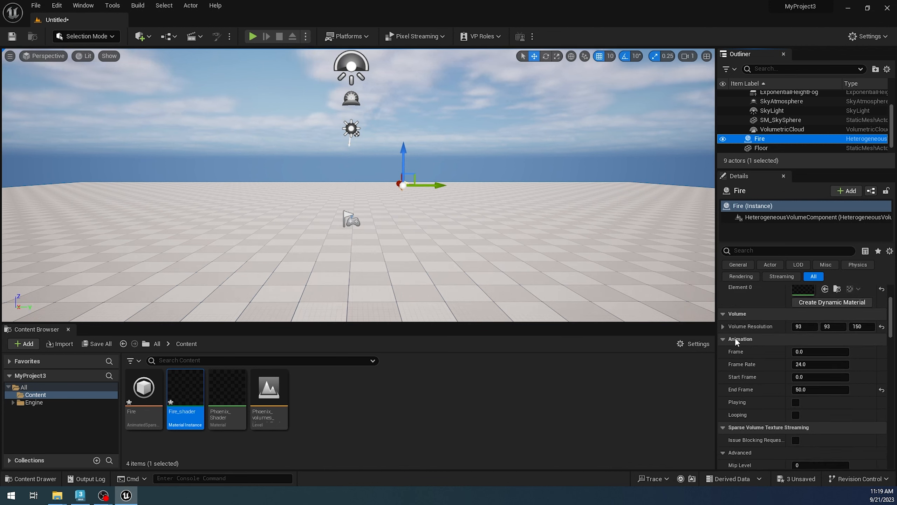
click(801, 351)
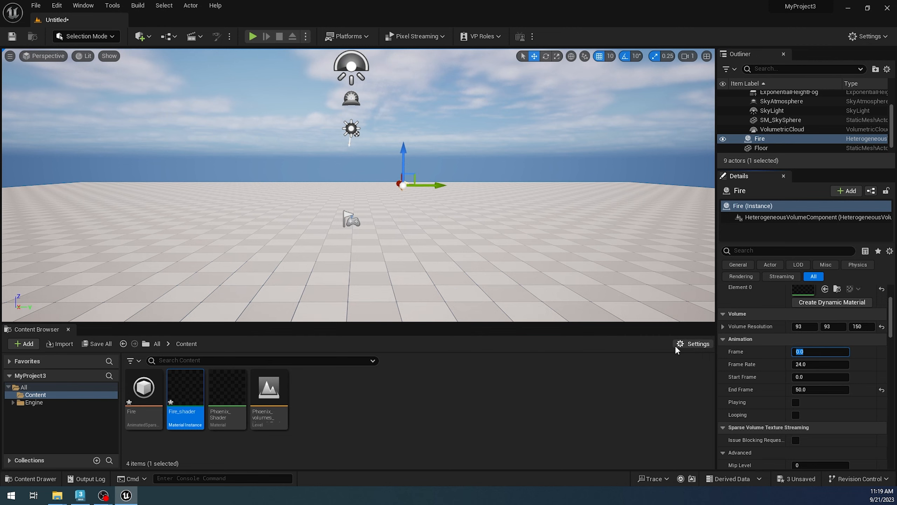
mouse_move(459, 230)
alt+mouse_down()
mouse_move(416, 232)
mouse_move(489, 232)
mouse_move(462, 221)
mouse_move(469, 233)
alt+mouse_up()
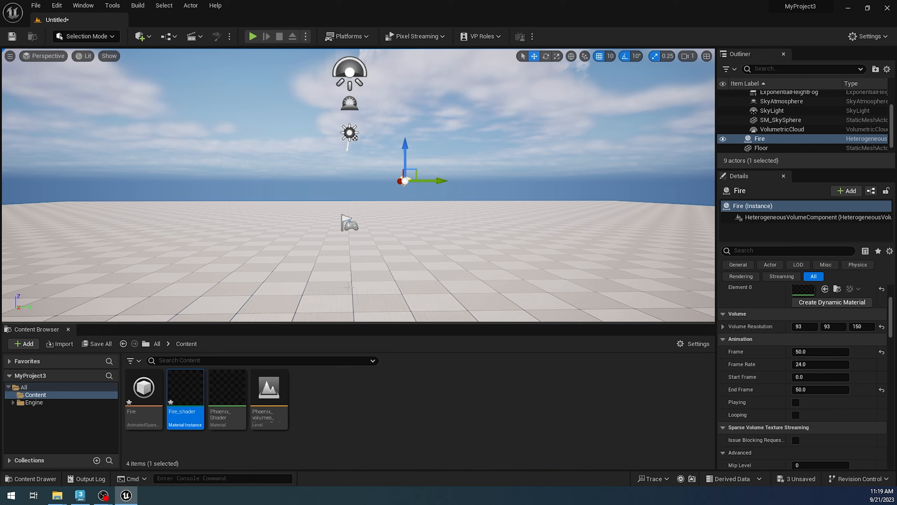
Step: Open the Fire_shader material instance, enable its Fire scalar parameter and set it to 2000
double_click(186, 411)
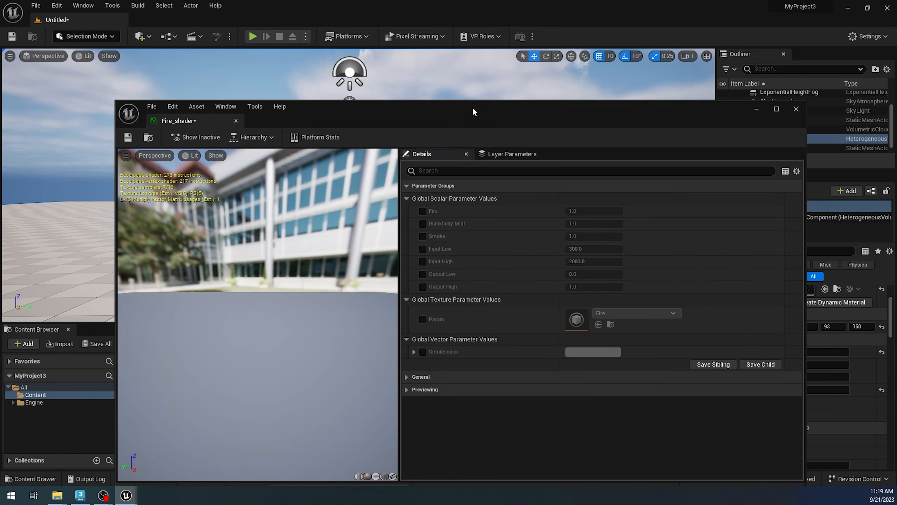
drag(472, 107, 350, 242)
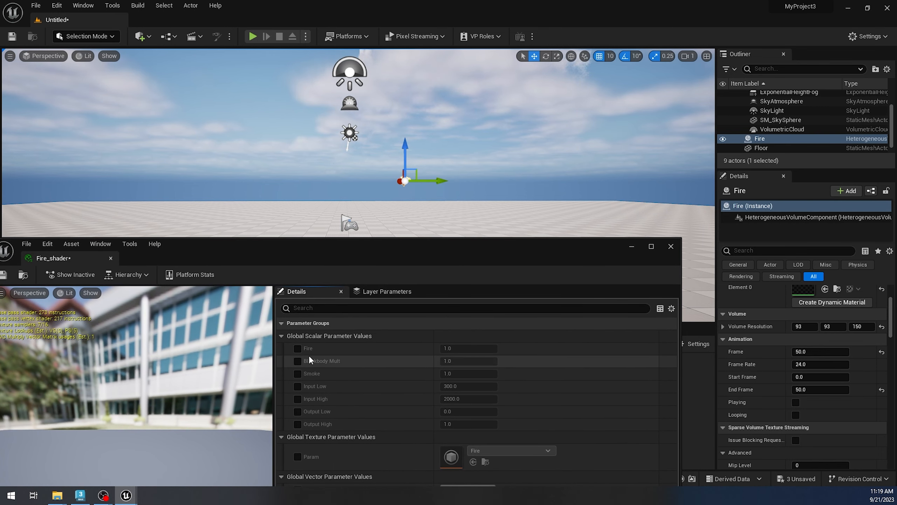
click(298, 348)
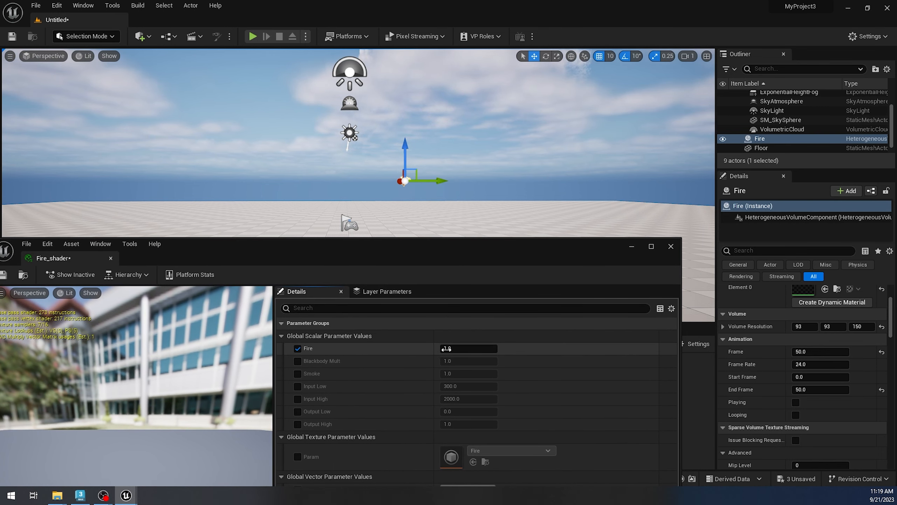
click(463, 349)
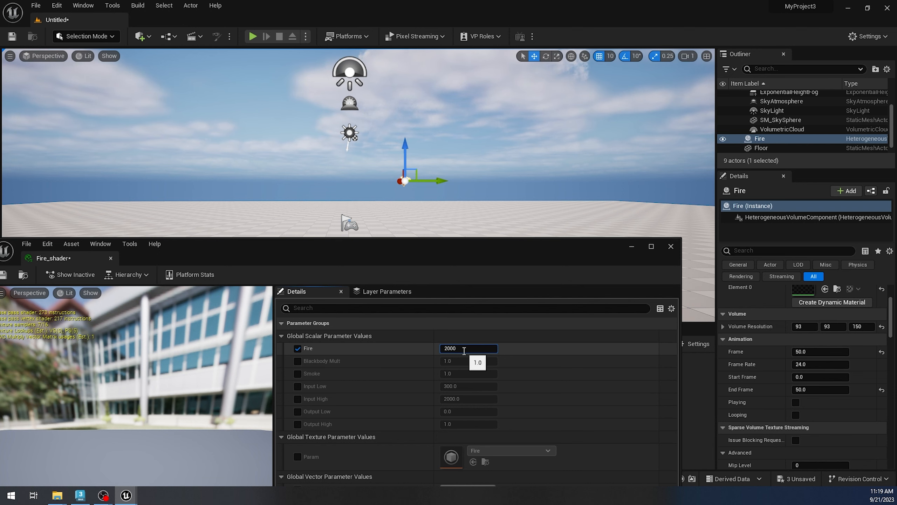
mouse_move(394, 191)
alt+mouse_down()
mouse_move(372, 202)
mouse_move(385, 198)
alt+mouse_up()
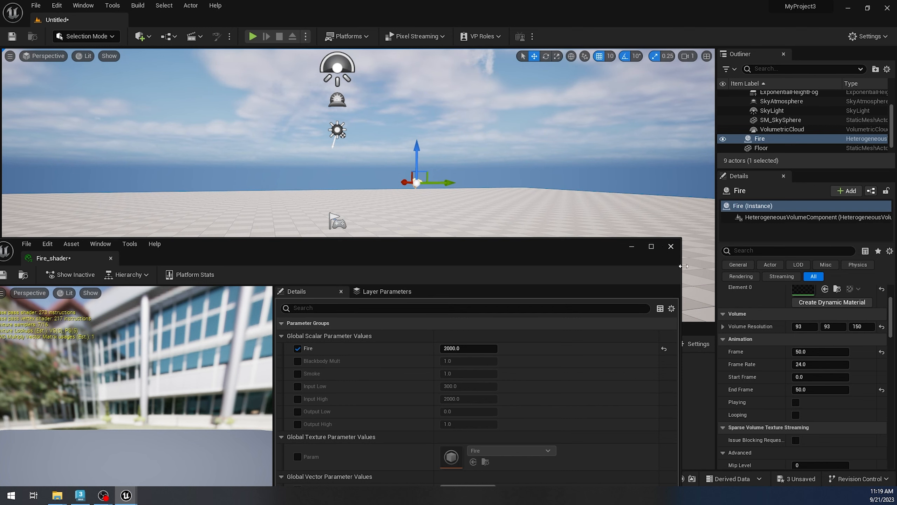
Step: Turn on Playing and Looping for the Fire volume's animation and close the Fire_shader editor
click(796, 402)
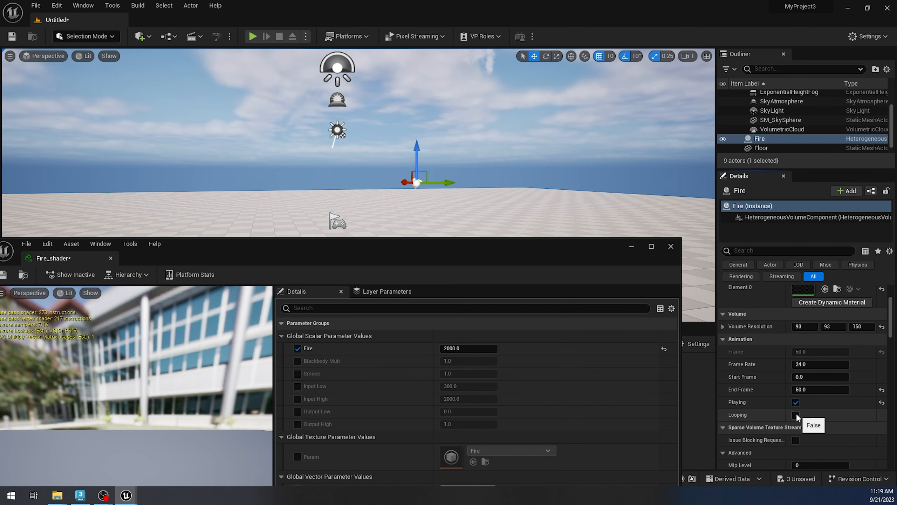
alt+drag(381, 201, 399, 204)
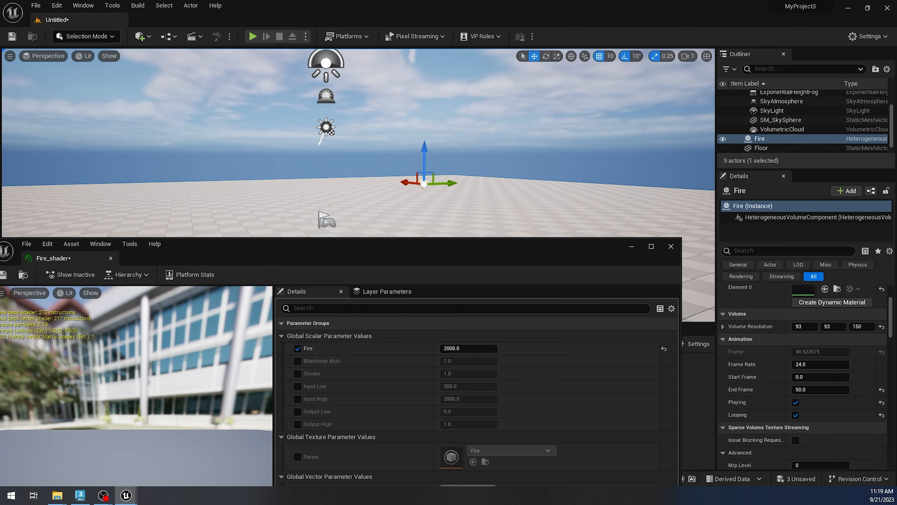
click(670, 247)
alt+drag(389, 202, 413, 193)
scroll(452, 168, up, 2)
scroll(430, 163, down, 1)
scroll(450, 170, up, 2)
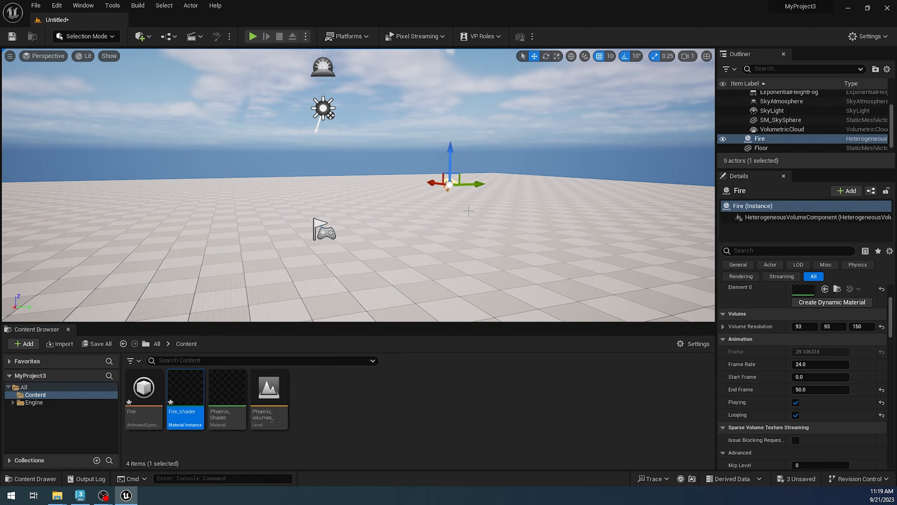
click(469, 210)
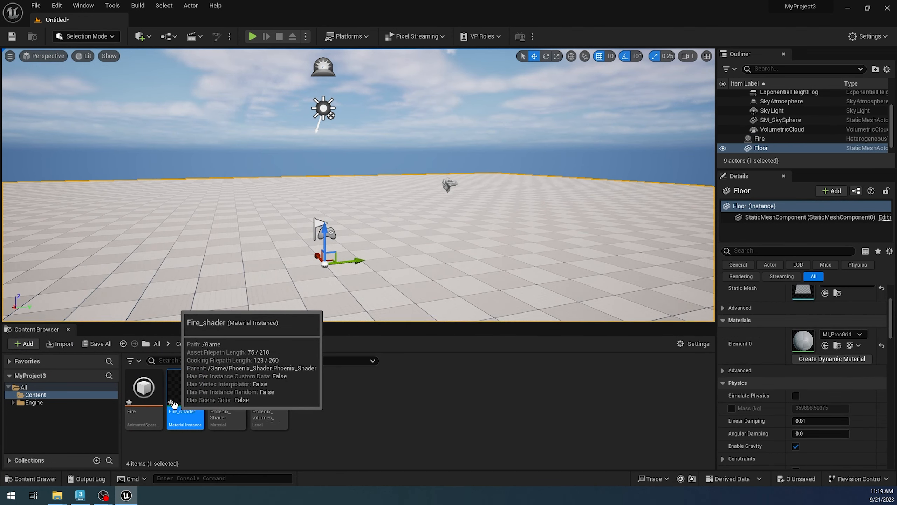
Step: In the Phoenix_Shader material, switch the component mask feeding Temp from channel B to R, then apply and close the material
double_click(228, 396)
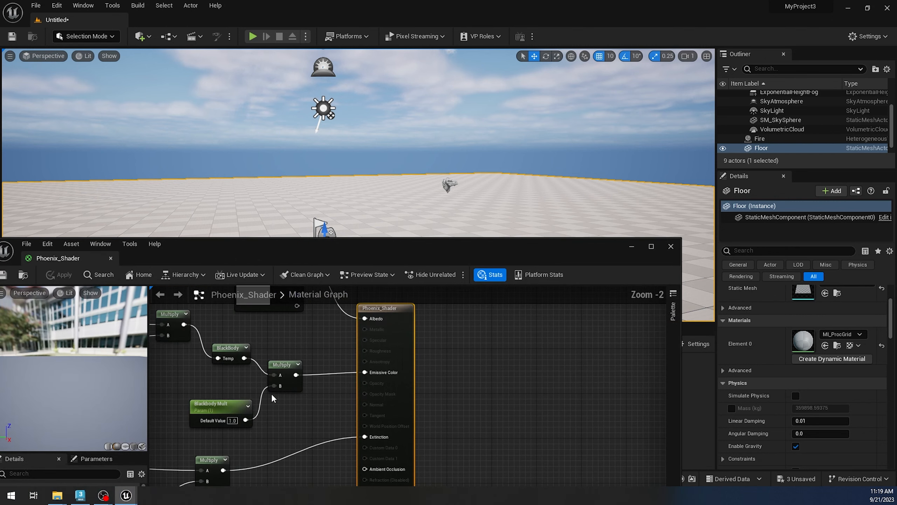
right_drag(271, 393, 296, 397)
mouse_move(299, 332)
right_down()
mouse_move(445, 375)
mouse_move(613, 393)
right_up()
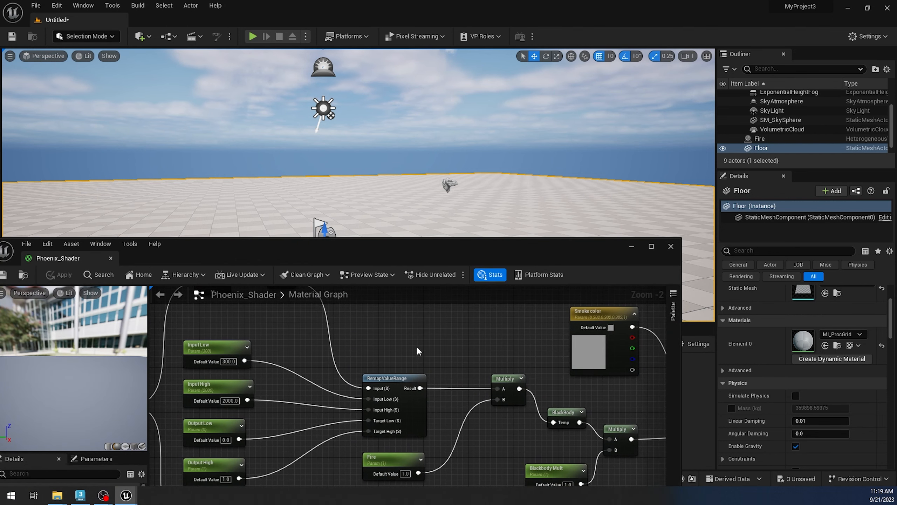
right_drag(417, 350, 537, 389)
right_drag(346, 352, 371, 356)
click(357, 330)
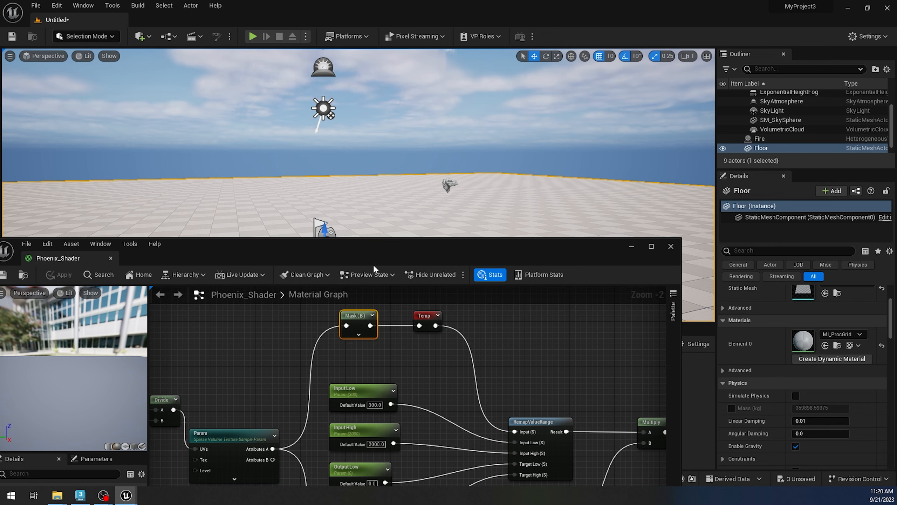
drag(373, 265, 437, 205)
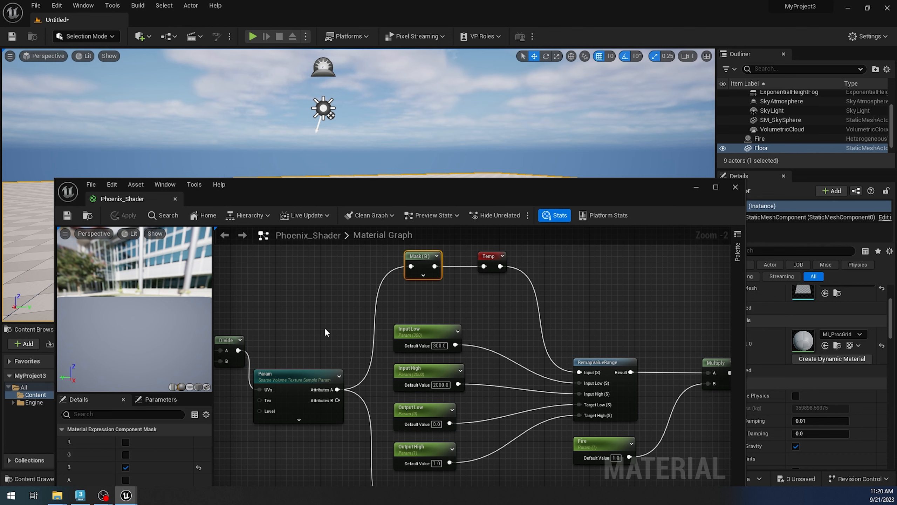
click(125, 467)
click(126, 441)
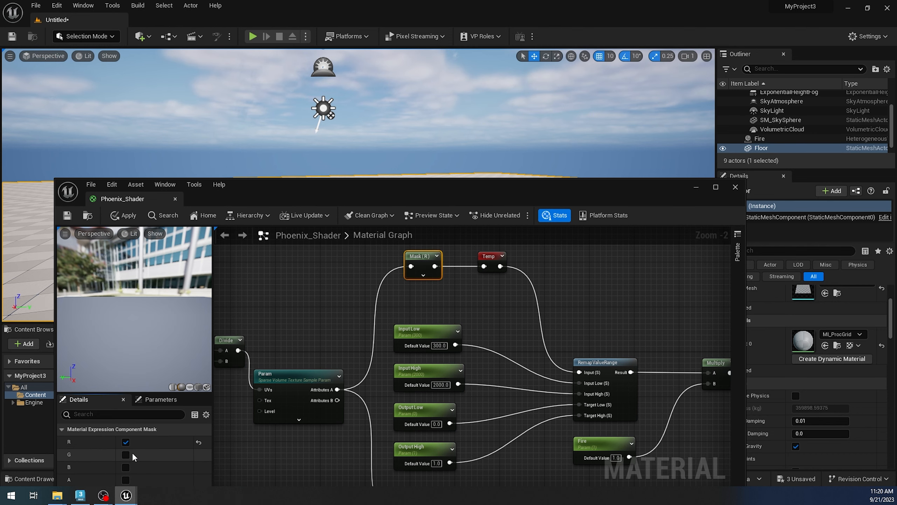
click(126, 216)
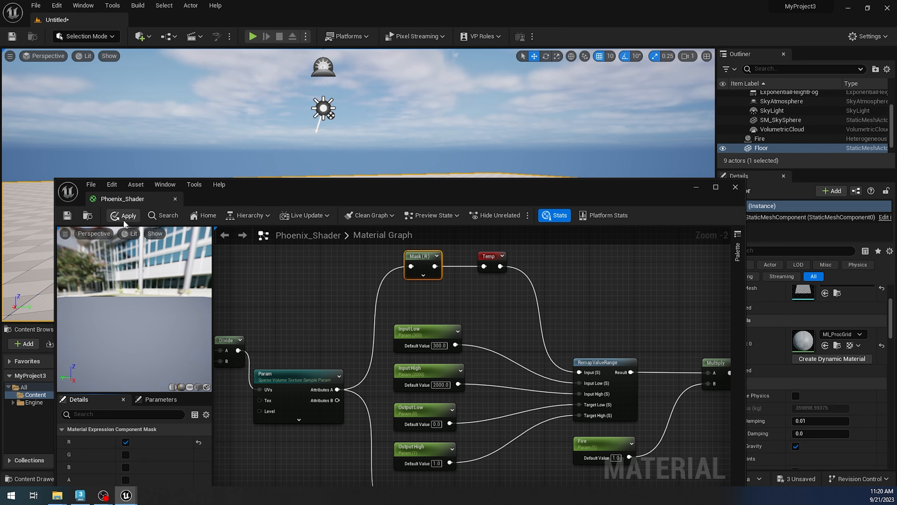
click(731, 189)
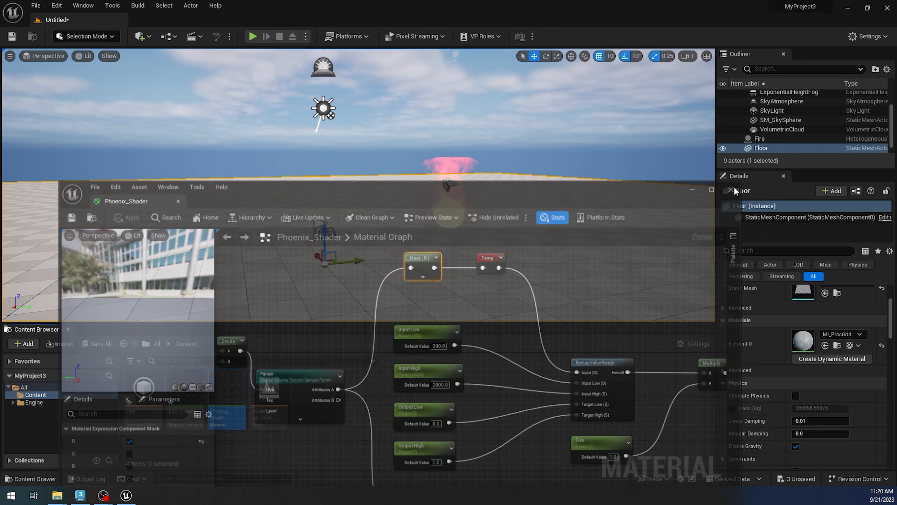
Step: Reopen Fire_shader, raise its Fire parameter to about 3653 and switch the viewport to game view
scroll(359, 184, up, 2)
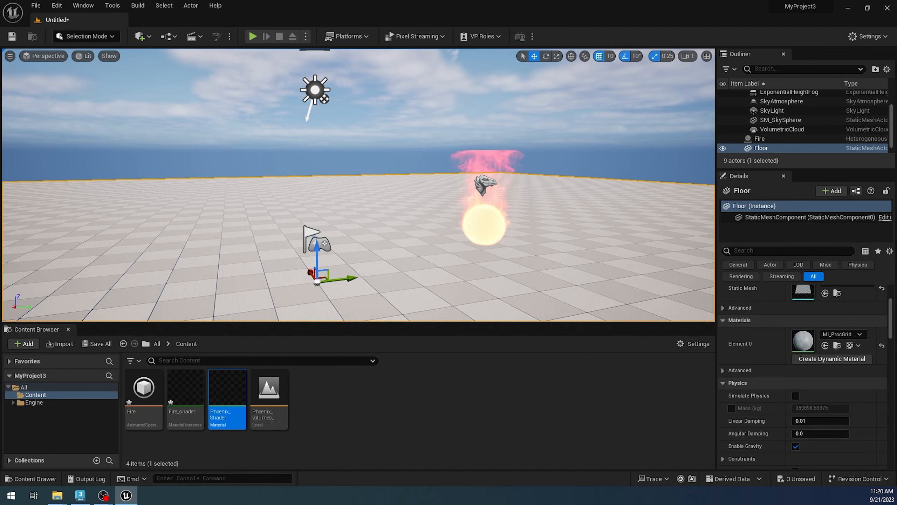
alt+drag(359, 184, 359, 169)
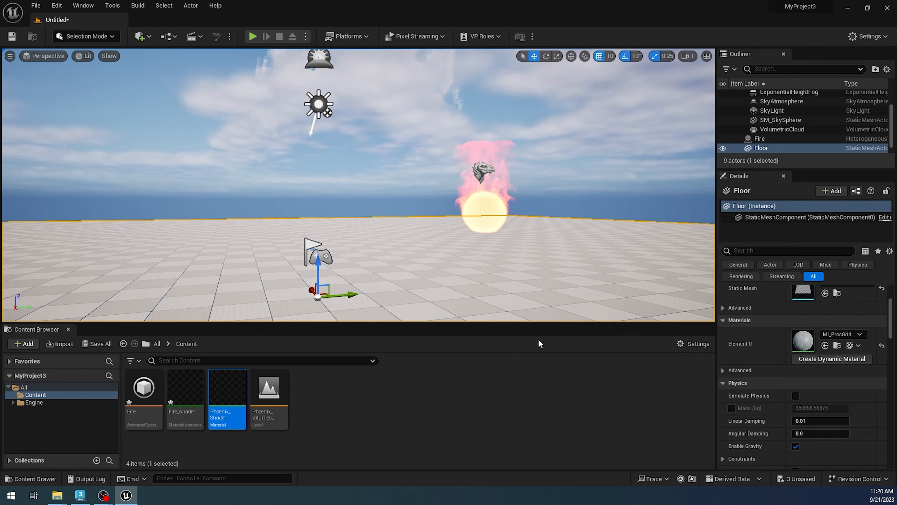
click(193, 406)
double_click(193, 408)
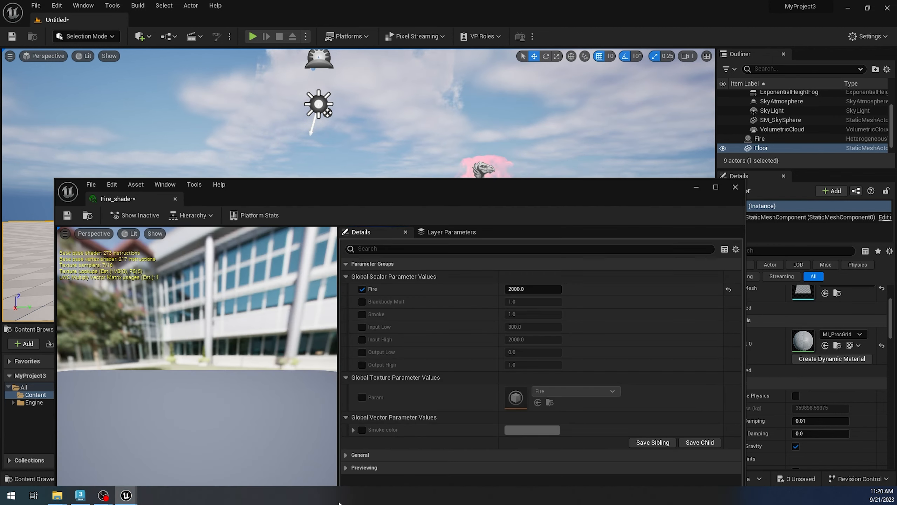
drag(418, 197, 339, 279)
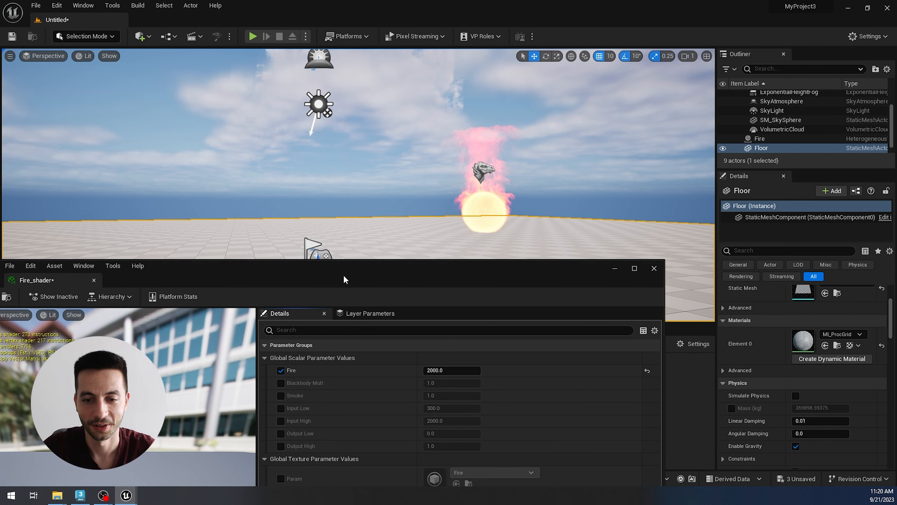
drag(428, 370, 479, 370)
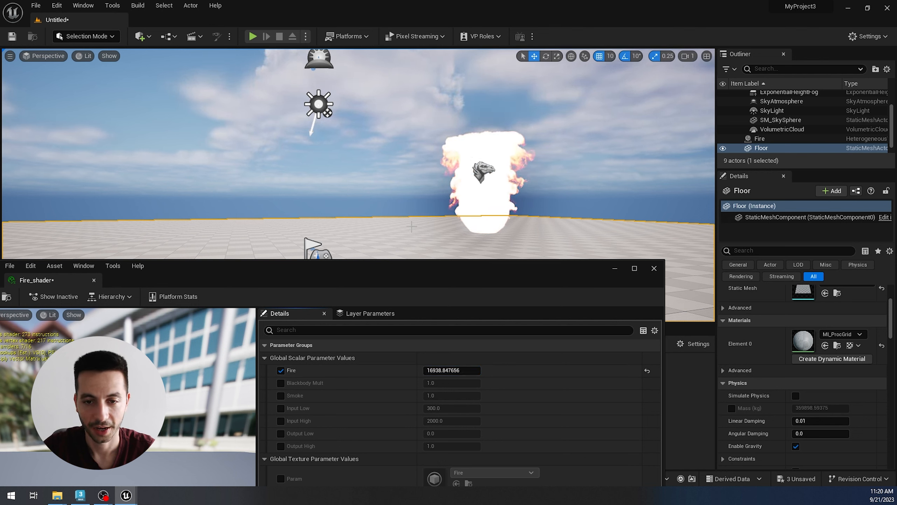
key(g)
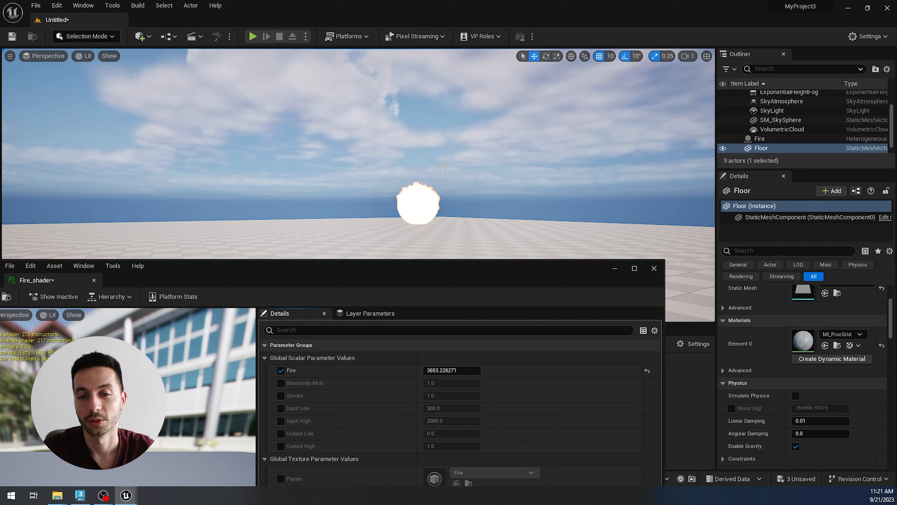
Step: Enable the Input Low, Input High, Output Low and Output High parameter overrides in Fire_shader
click(280, 409)
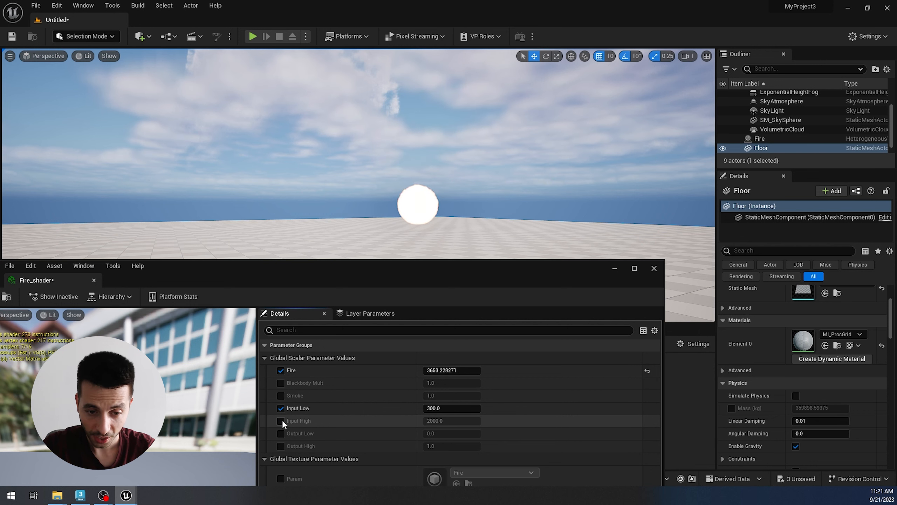
click(281, 421)
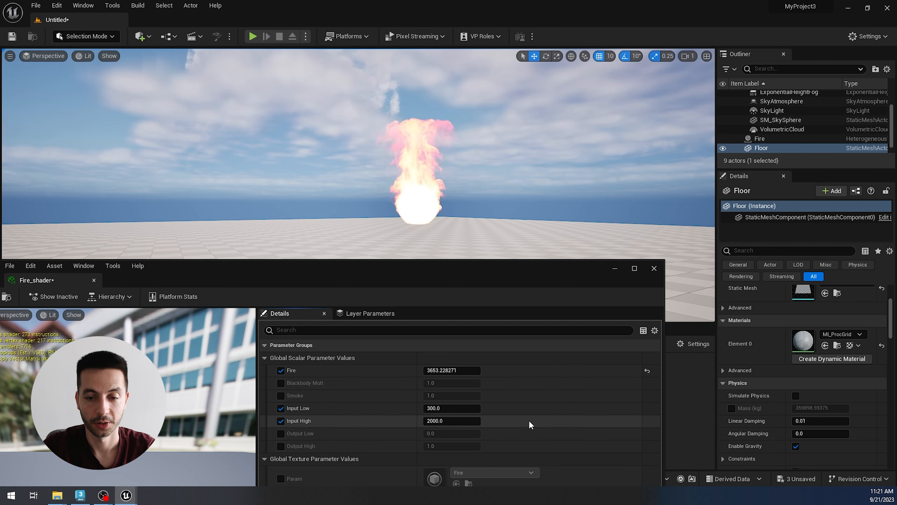
click(281, 433)
click(281, 446)
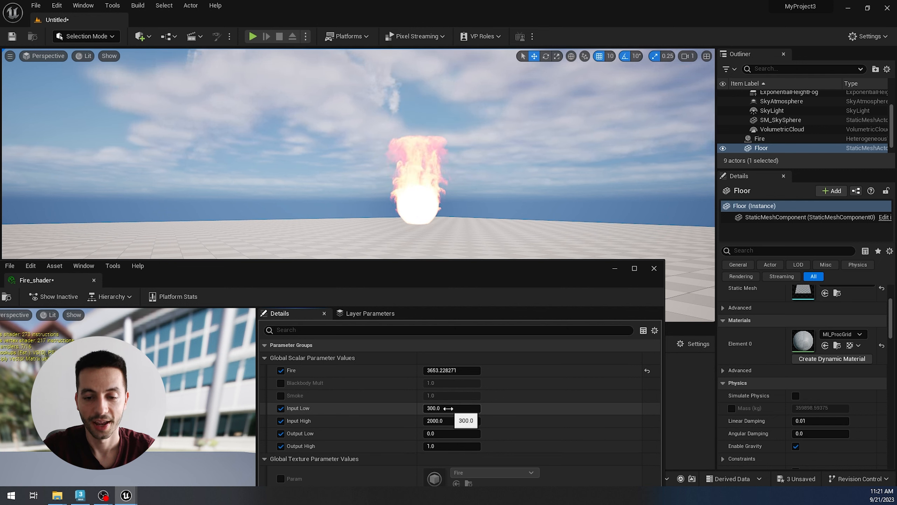
Step: Set Fire_shader's Input Low to 0 and Input High to 1
click(466, 408)
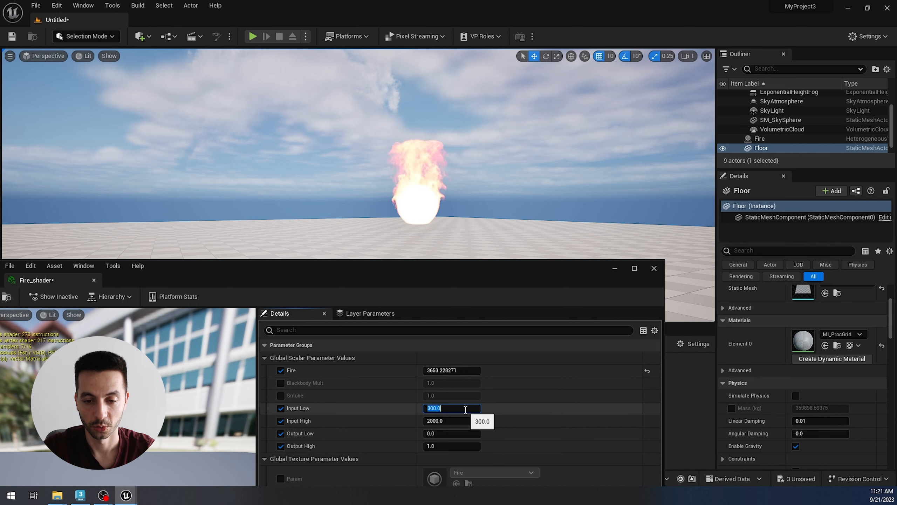
text(0)
key(Return)
click(448, 420)
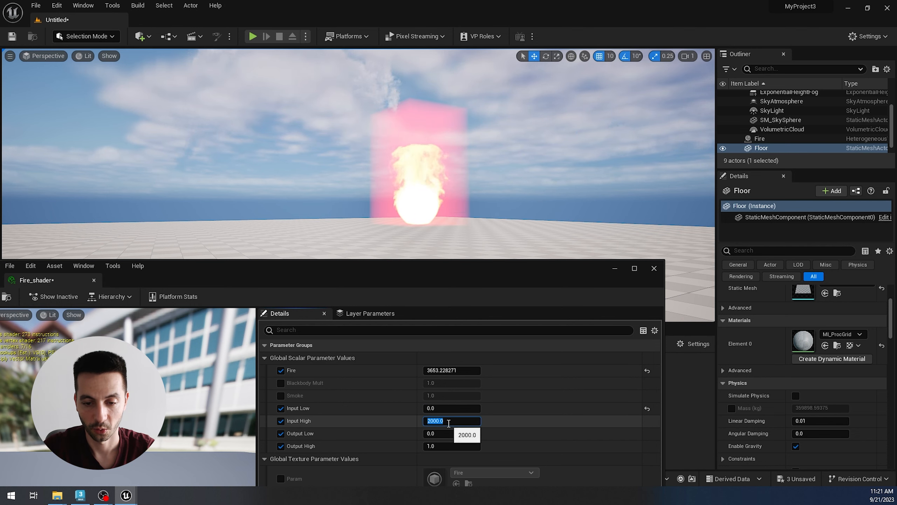
text(1)
key(Return)
right_drag(456, 186, 458, 188)
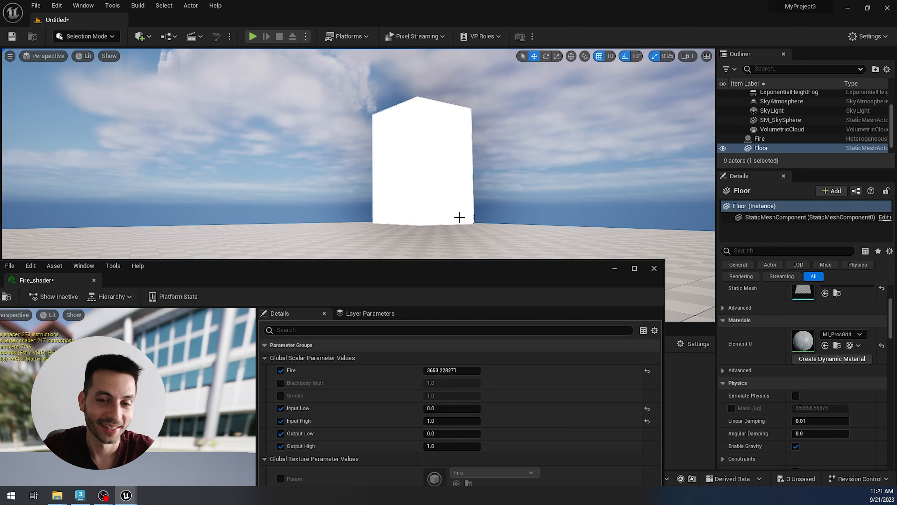
Step: Switch to 3ds Max and expand PhoenixFDFire001's Simulation settings to examine the temperature range in the cache file content
right_drag(359, 154, 337, 152)
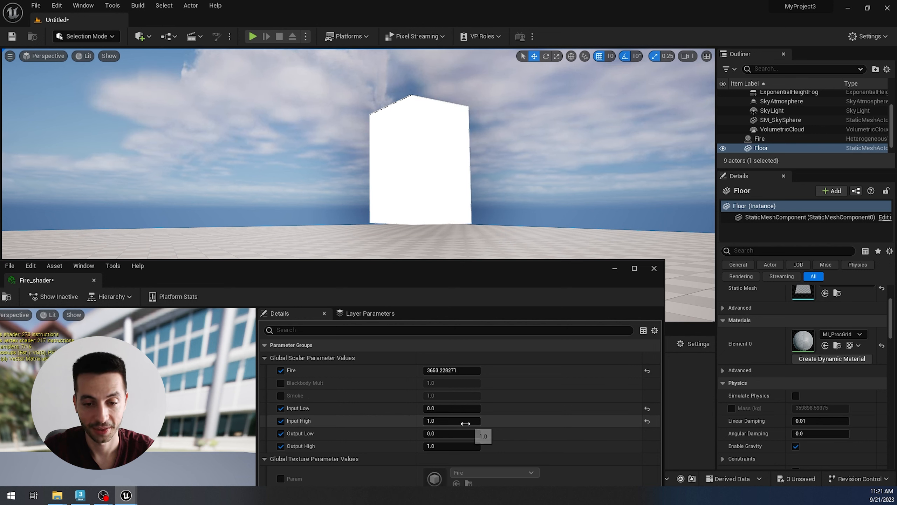
click(81, 495)
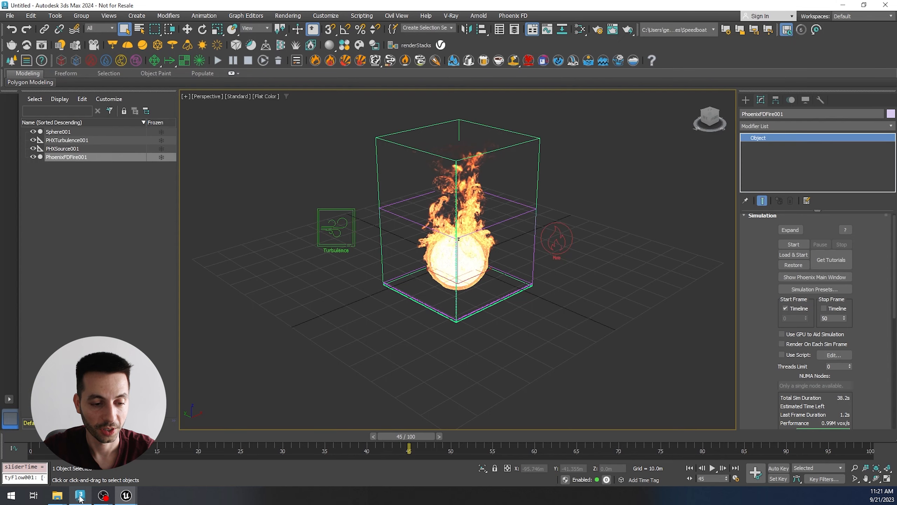
alt+middle_drag(450, 366, 446, 356)
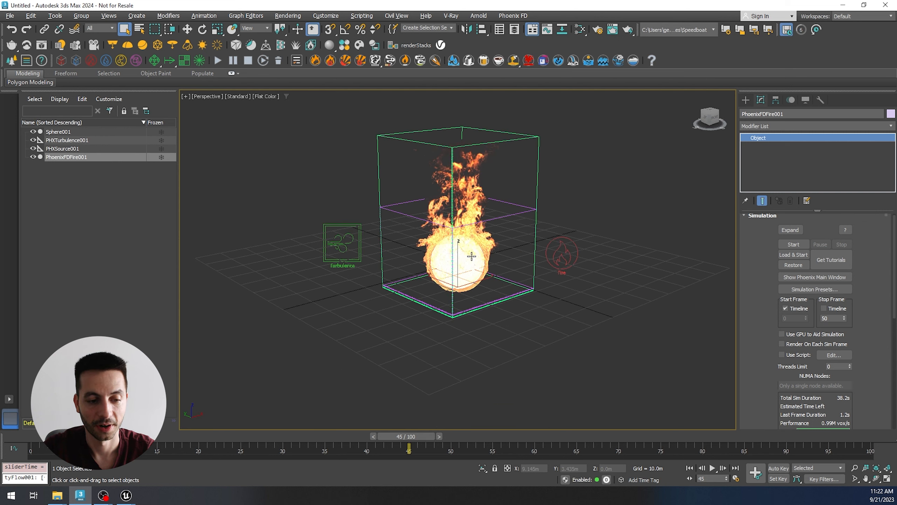
scroll(471, 256, up, 3)
scroll(756, 273, up, 1)
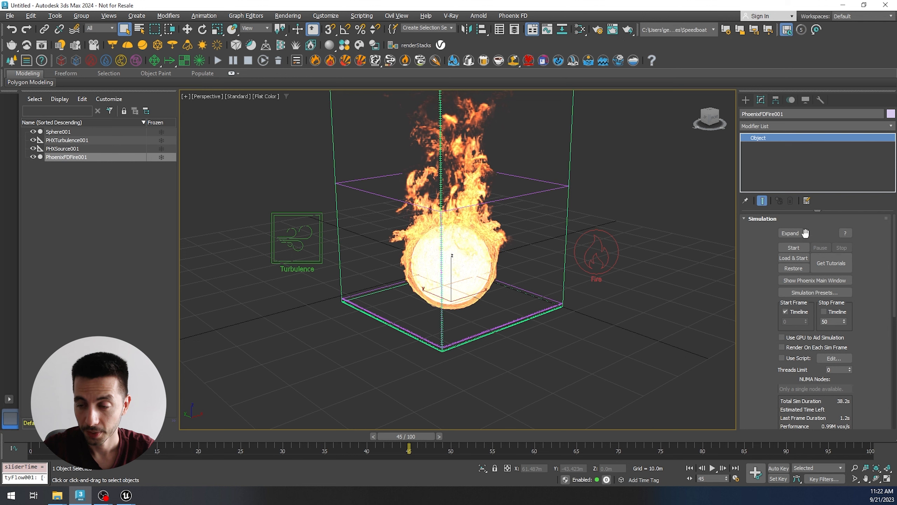
click(791, 234)
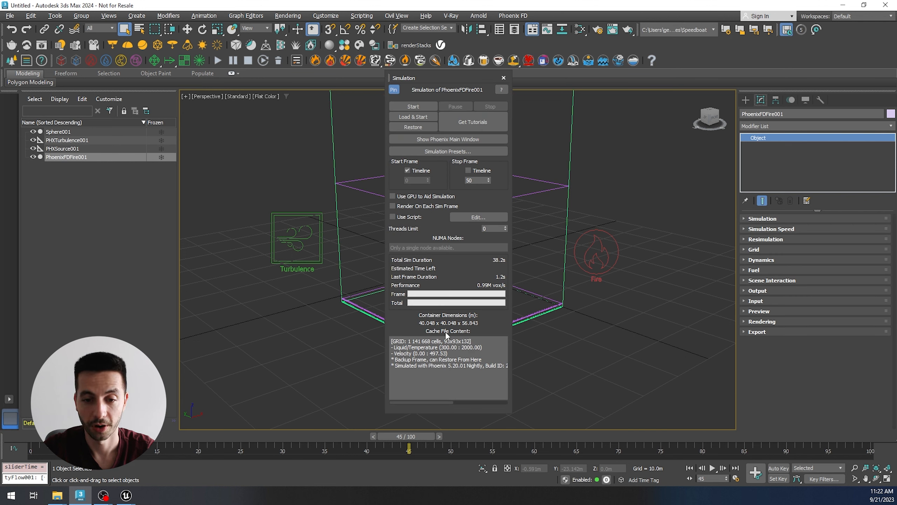
drag(482, 347, 439, 347)
drag(441, 78, 268, 134)
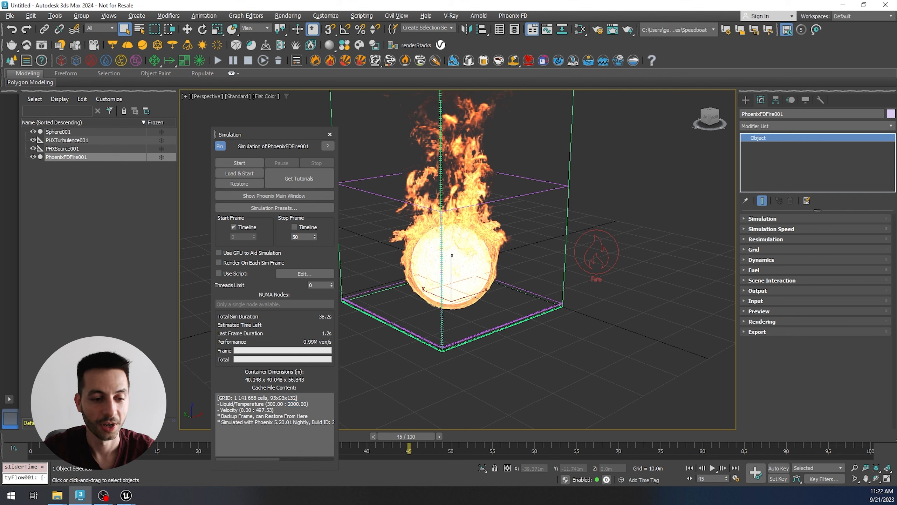
Step: Return to Fire_shader in Unreal Engine and set Input Low to 300 and Input High to 2000
click(128, 496)
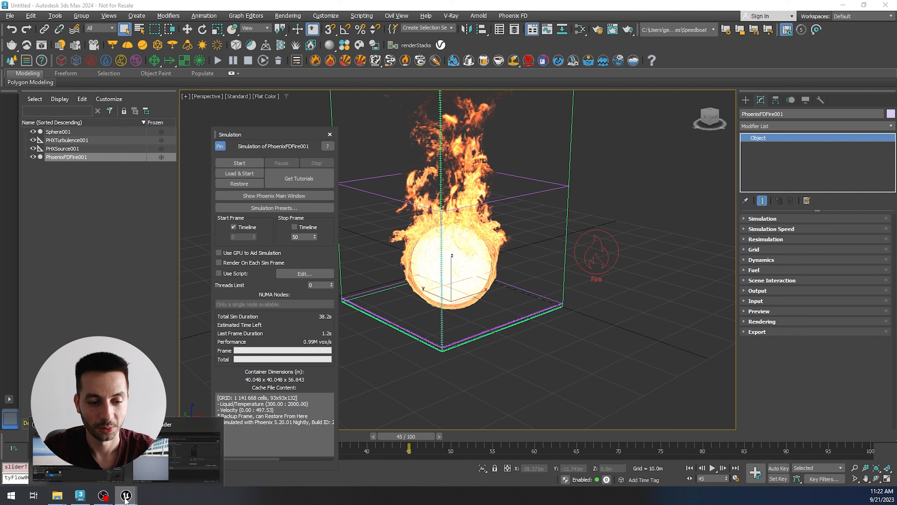
click(160, 462)
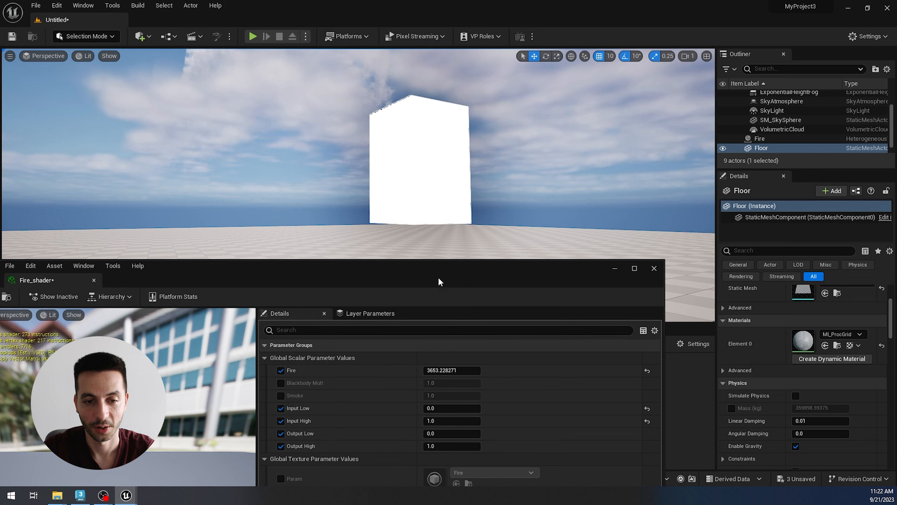
drag(439, 280, 448, 269)
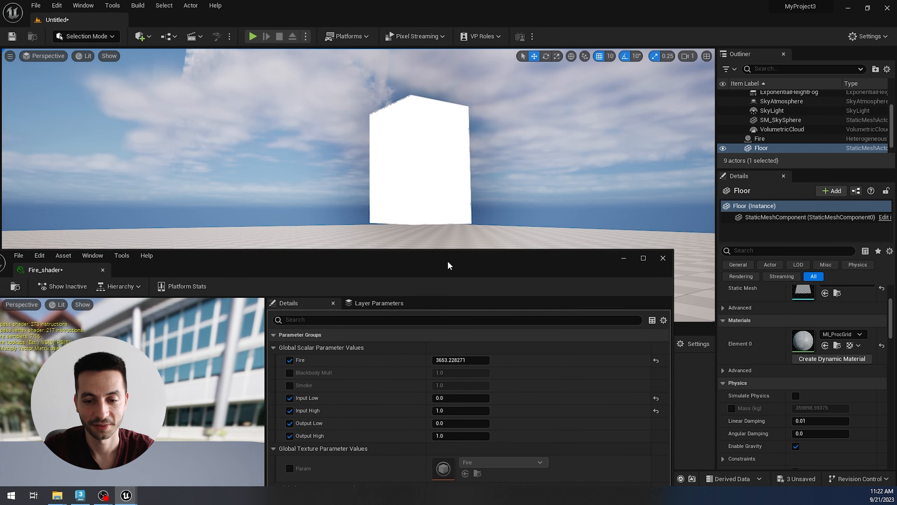
click(446, 398)
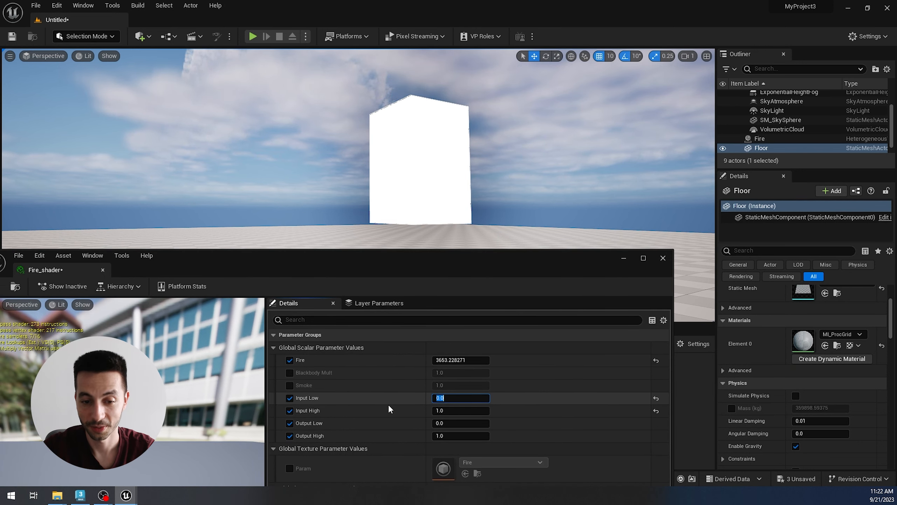
text(30)
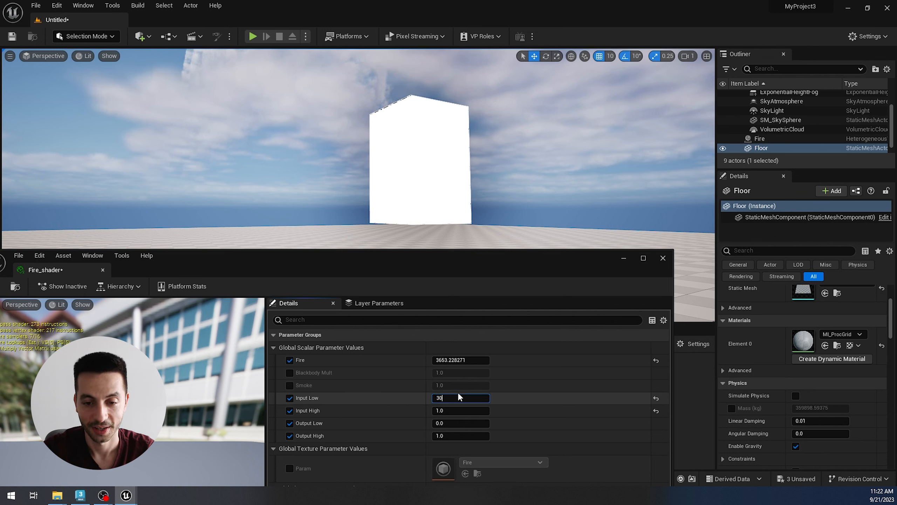
text(0)
key(Return)
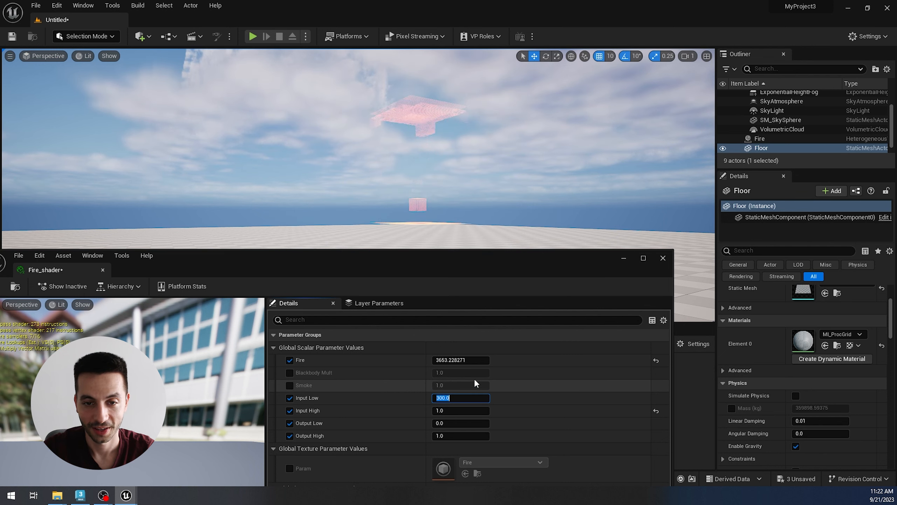
click(451, 410)
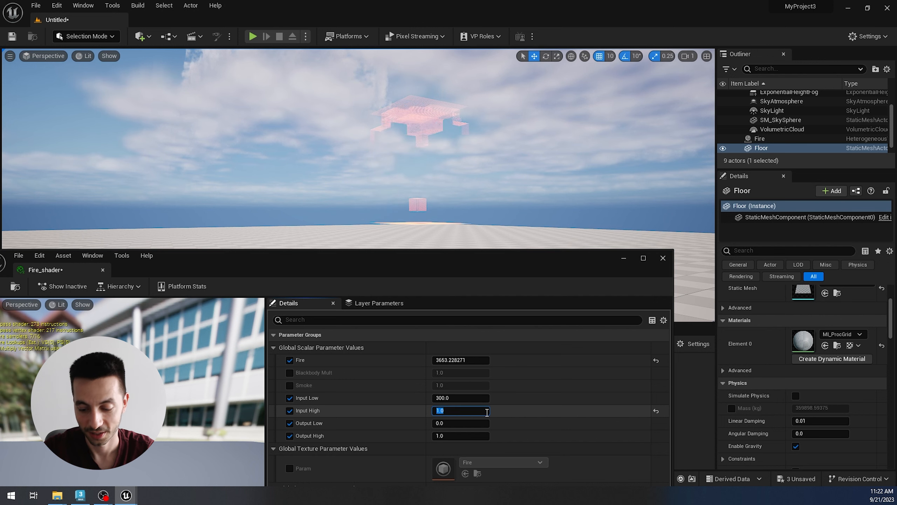
text(200)
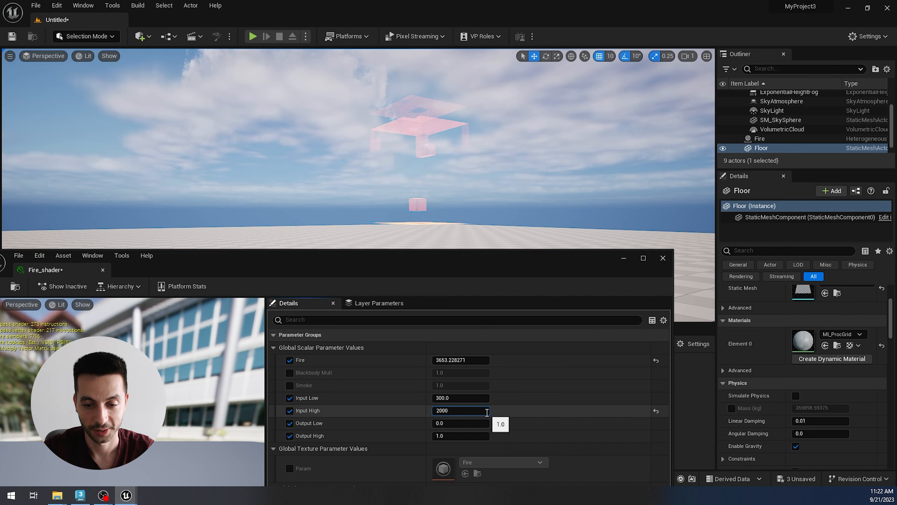
text(0)
key(Return)
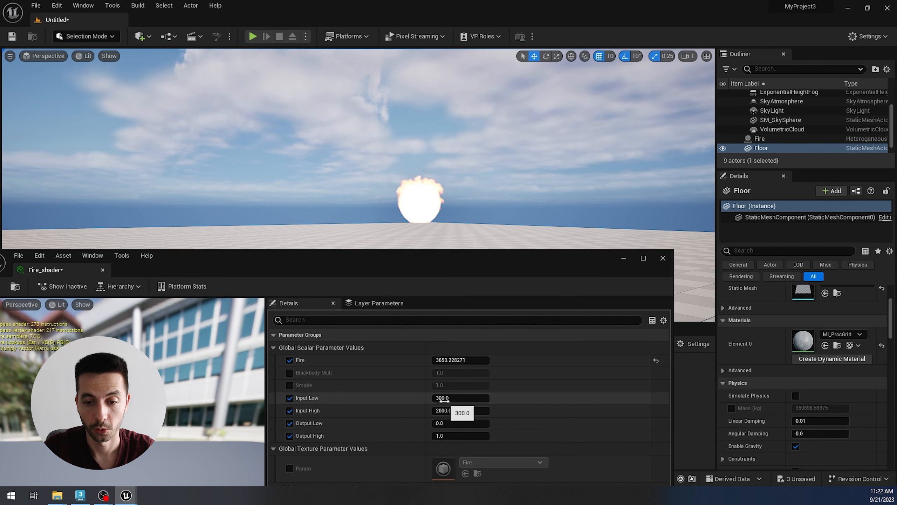
Step: Raise Fire_shader's Input Low to about 786, compare the fire with the one in 3ds Max, and close the material instance
drag(441, 398, 463, 397)
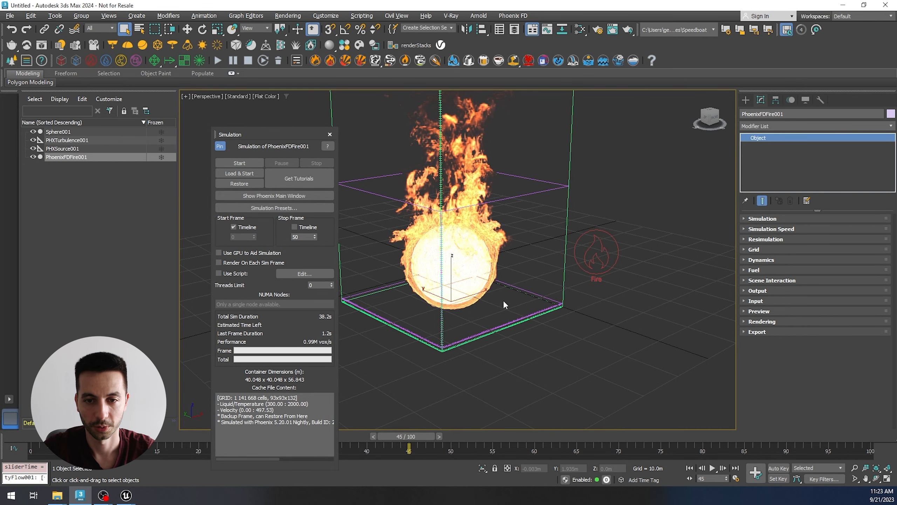
alt+middle_drag(502, 334, 487, 293)
click(134, 496)
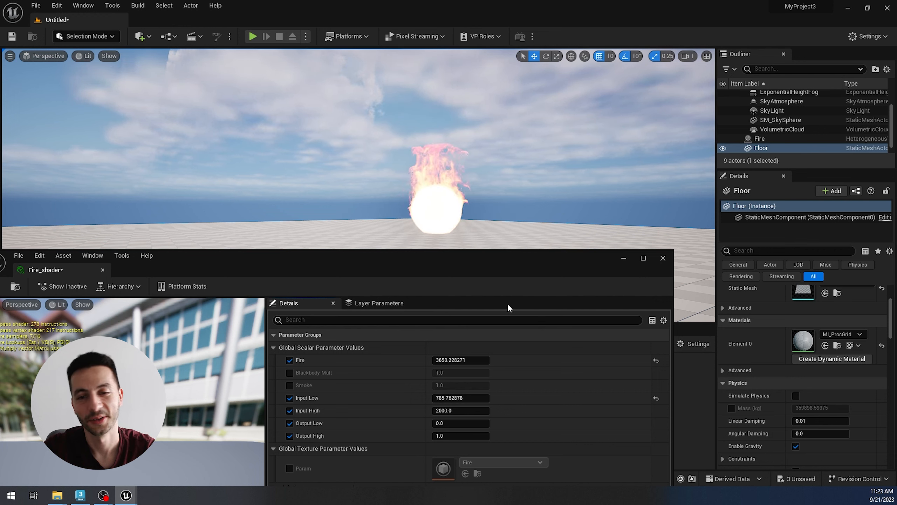
click(663, 258)
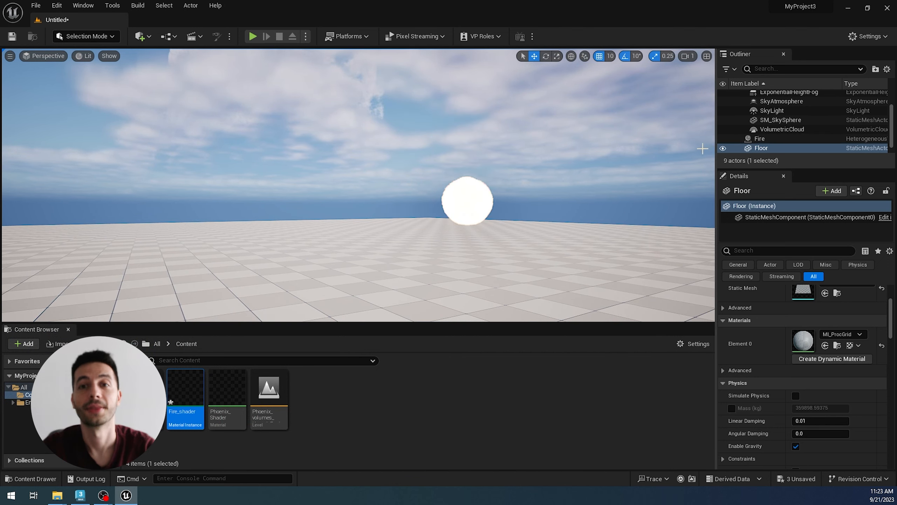
Step: Turn off Looping and Playing on the Fire actor, set its Frame to 50, and hide the actor in the level
scroll(787, 407, up, 3)
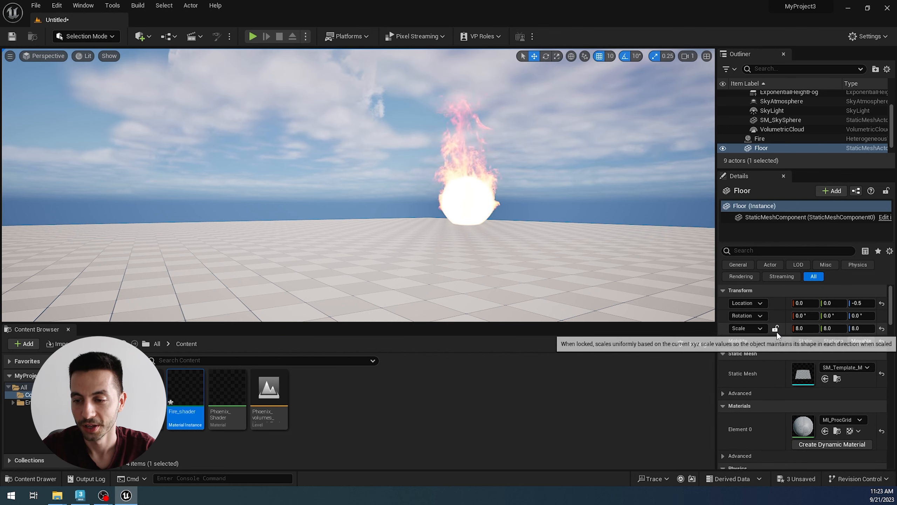
scroll(776, 331, down, 3)
click(768, 138)
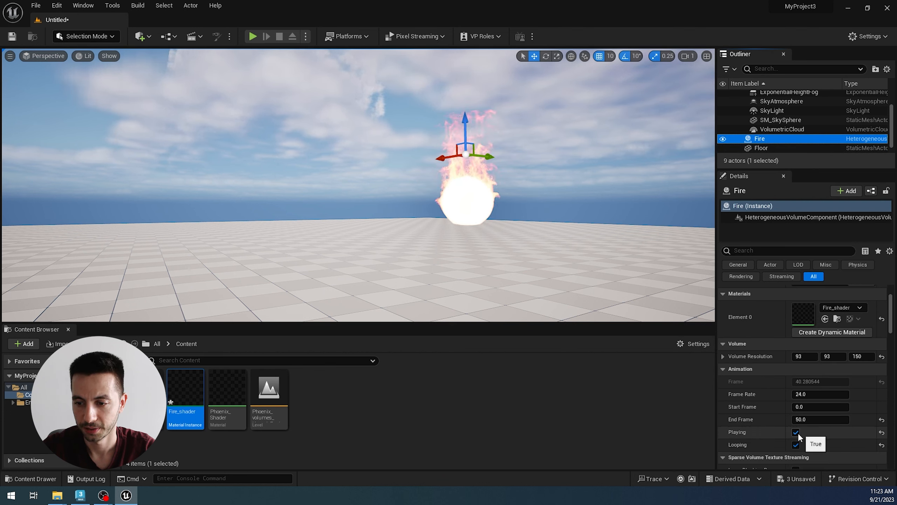
click(795, 445)
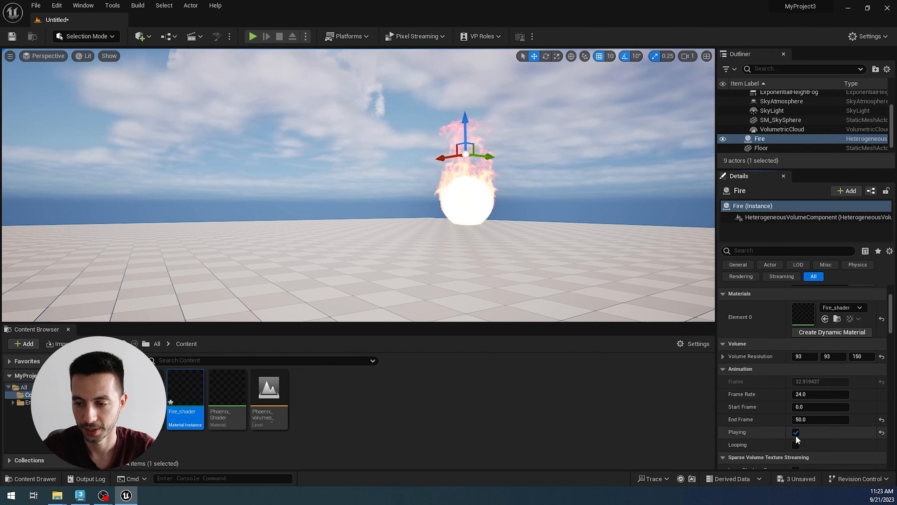
click(795, 433)
click(812, 381)
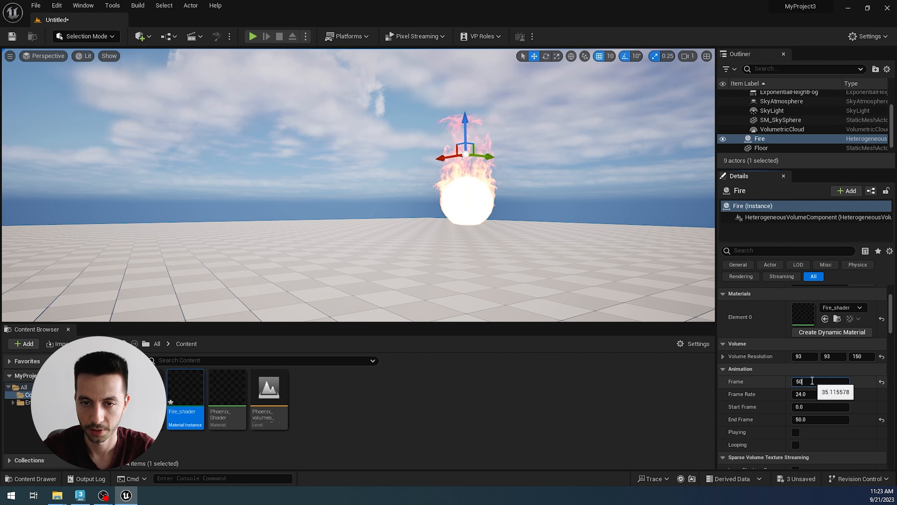
text(50)
key(Return)
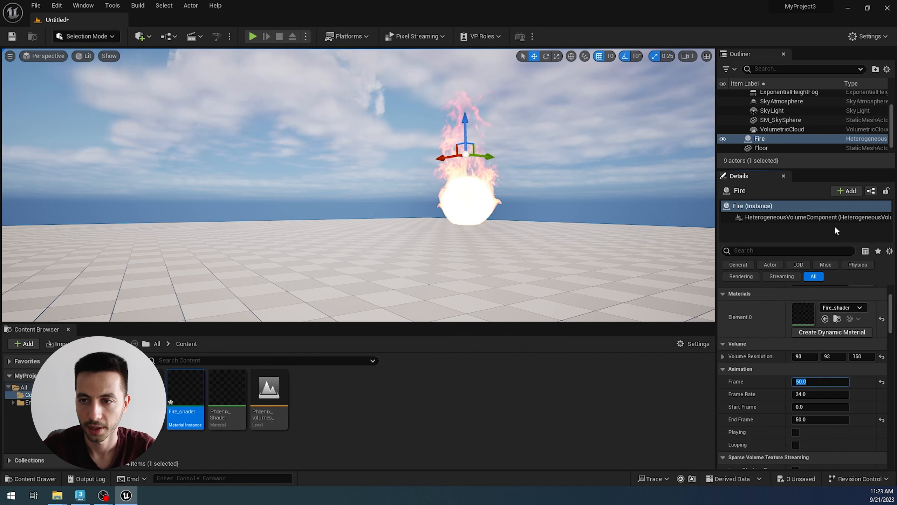
click(723, 139)
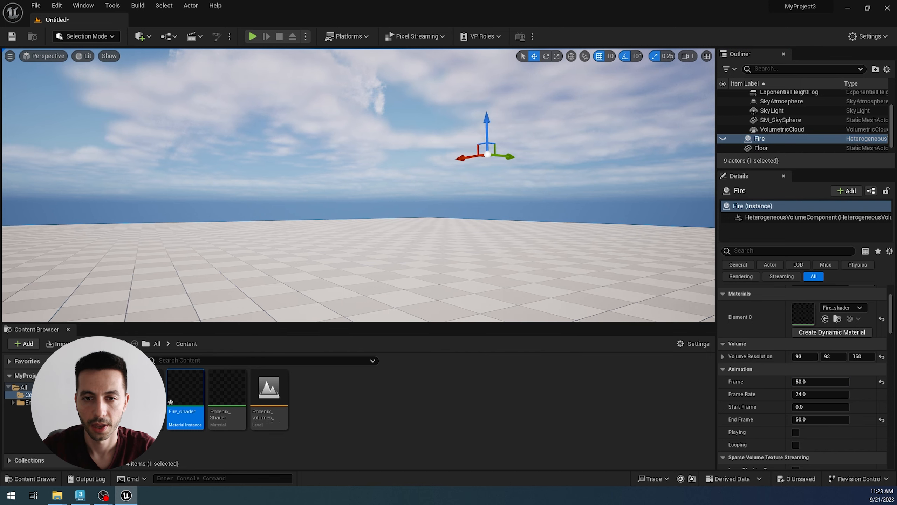
key(a)
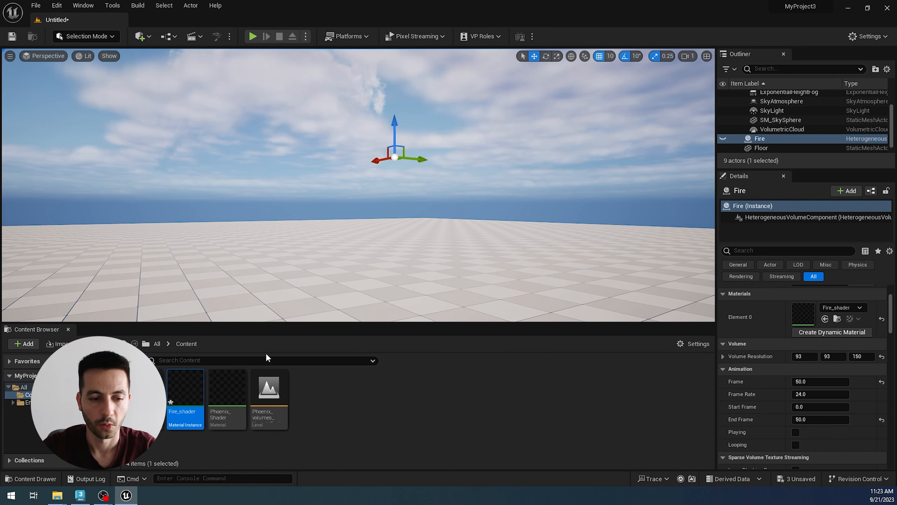
Step: Switch to 3ds Max, close the Simulation window, and delete the Phoenix simulator, turbulence and fire source, keeping only the sphere
click(85, 497)
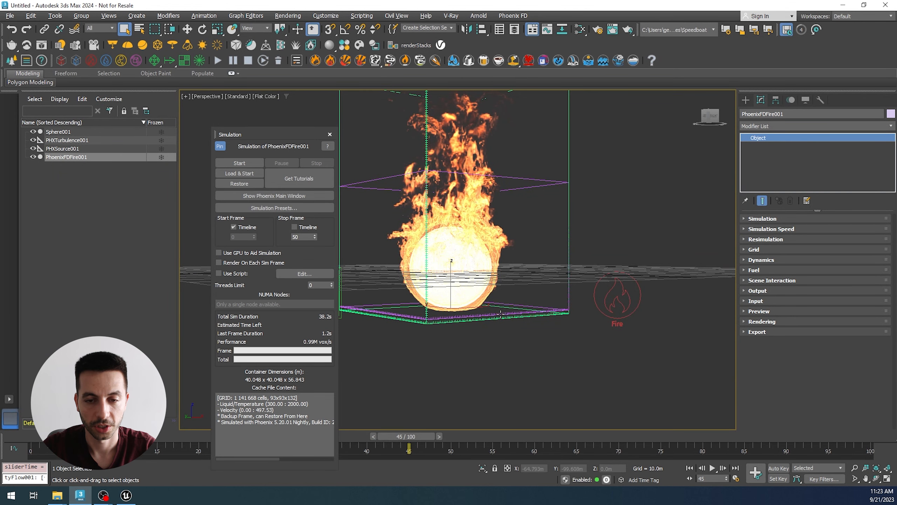
alt+middle_drag(500, 314, 499, 334)
scroll(499, 334, down, 3)
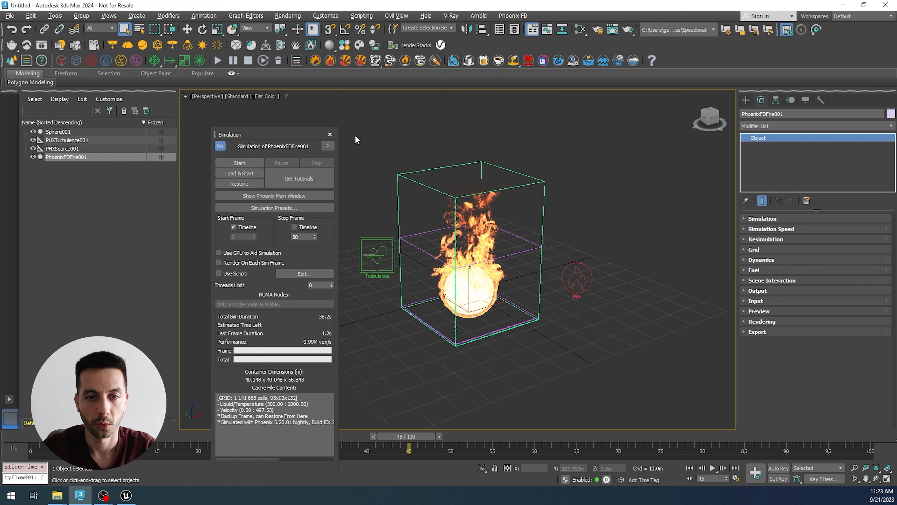
click(330, 135)
drag(331, 173, 624, 329)
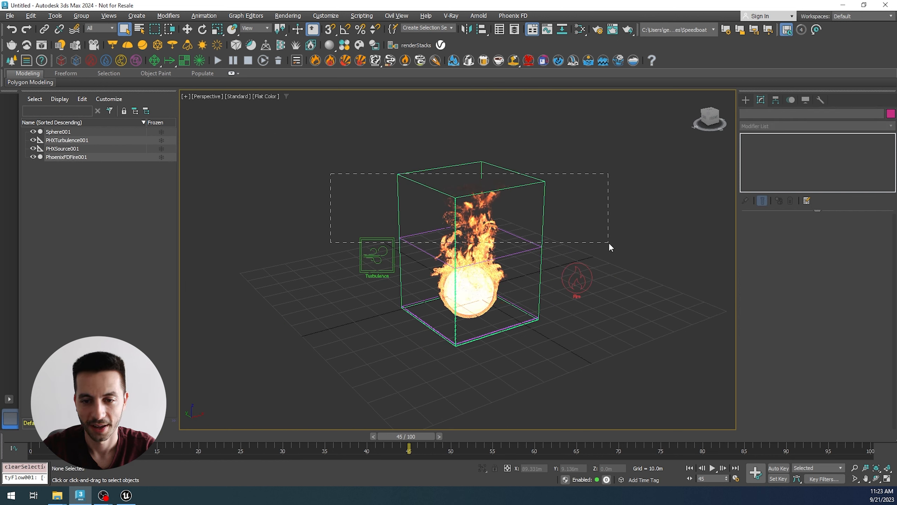
drag(609, 244, 609, 244)
key(Delete)
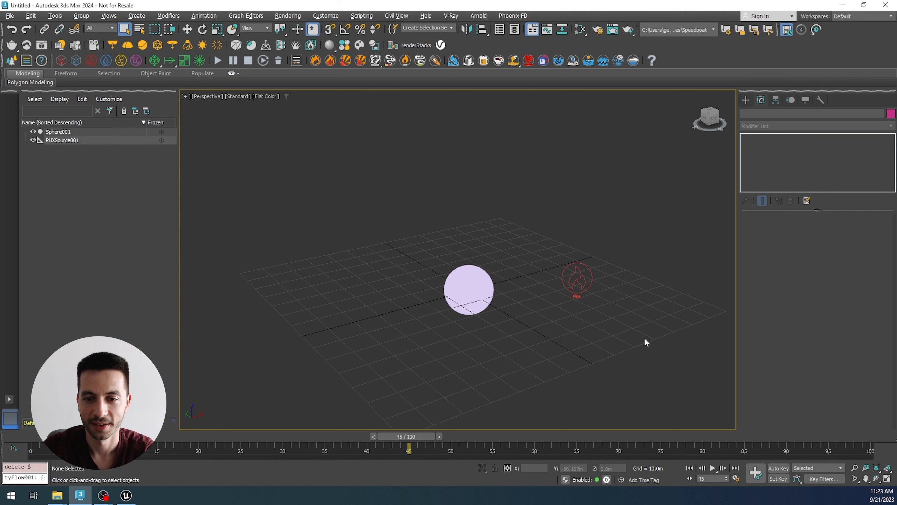
drag(644, 337, 533, 226)
key(Delete)
Step: Create a new Phoenix fire setup from the sphere with a quick simulation preset
click(466, 281)
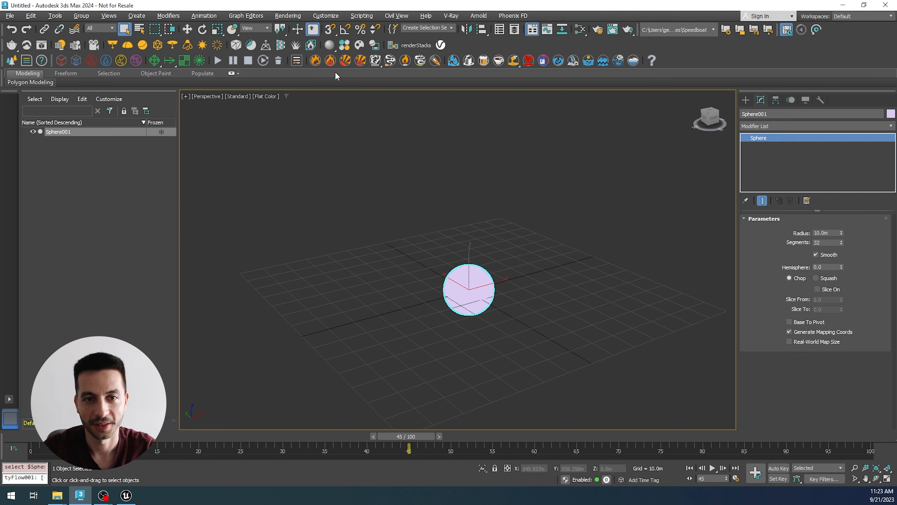
click(360, 60)
key(n)
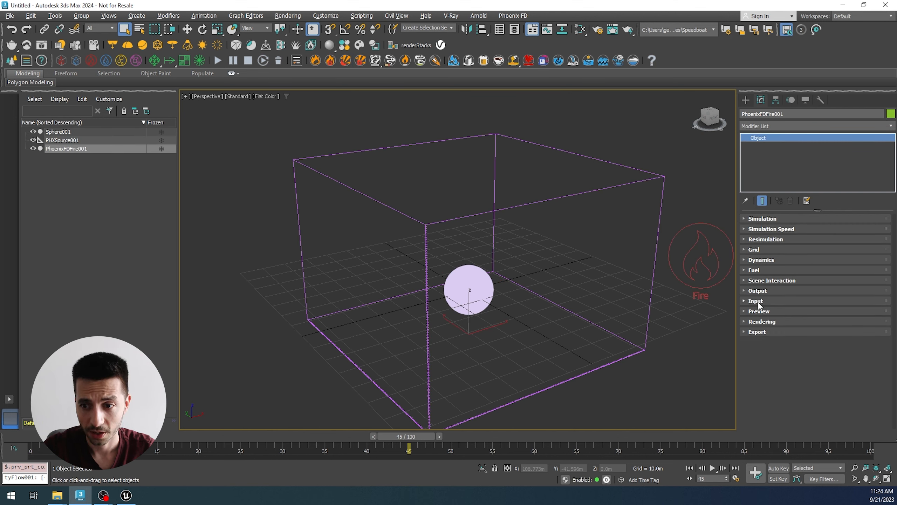
Step: Load the Explosion_####.vdb sequence from the desktop's Unreal folder as the Phoenix simulator's preview and render cache, with no render preset
click(756, 300)
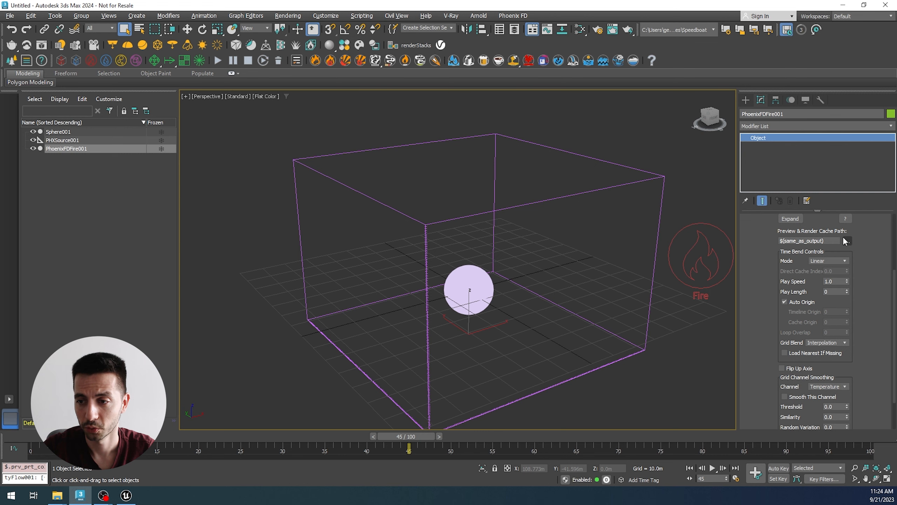
click(824, 252)
click(827, 249)
click(800, 250)
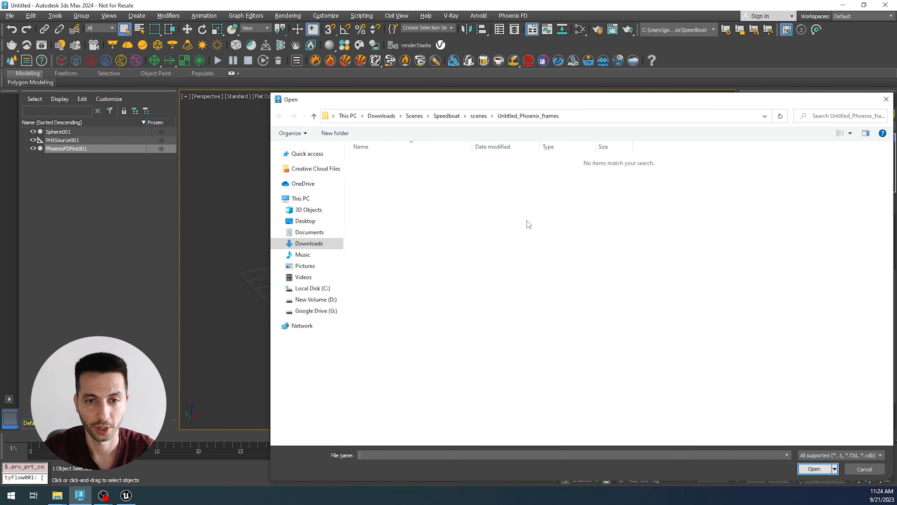
click(311, 222)
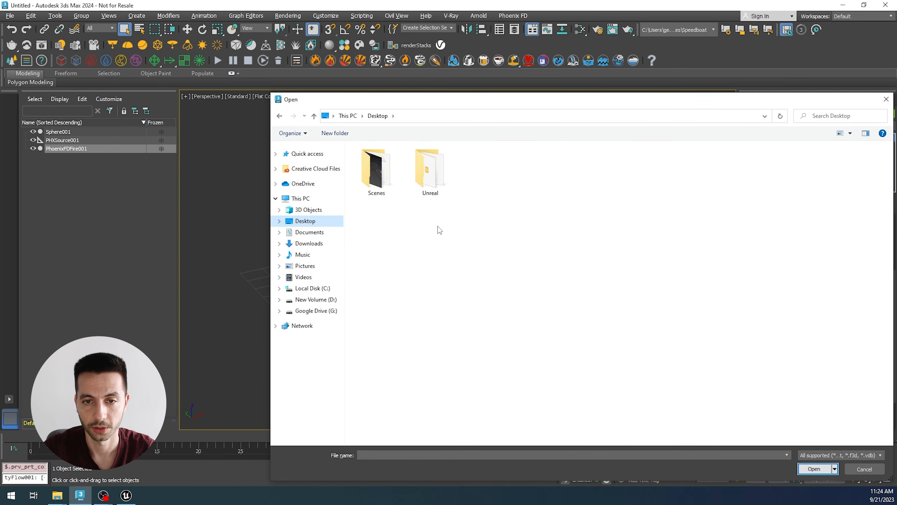
click(420, 176)
double_click(420, 176)
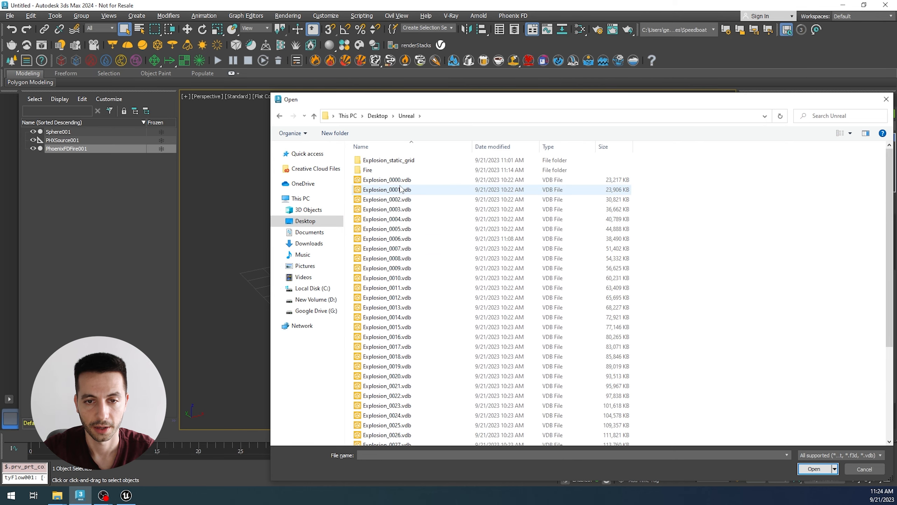
click(409, 180)
click(815, 469)
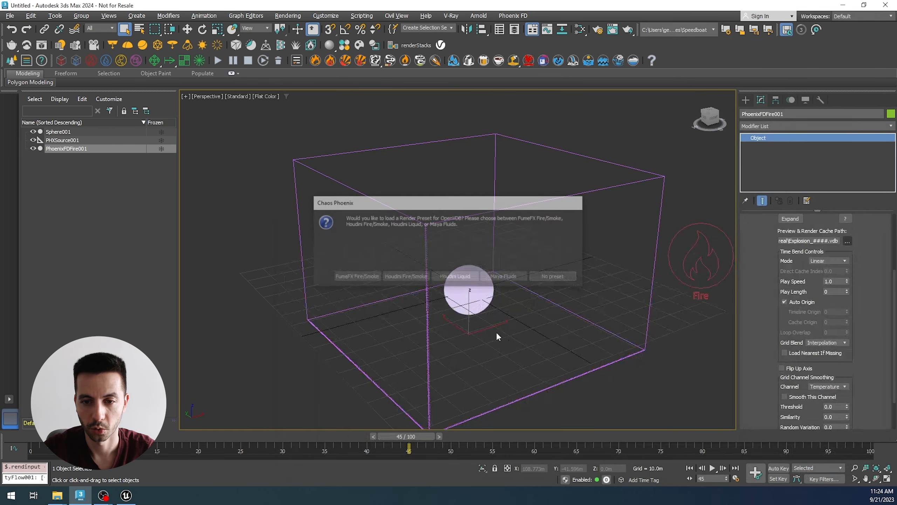
click(569, 275)
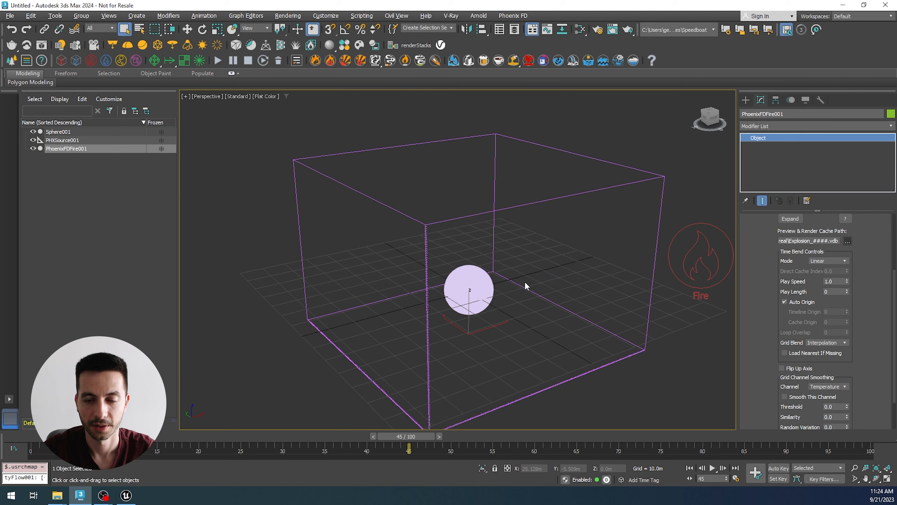
Step: Scrub the timeline to frame 27 and examine the loaded explosion from several angles
scroll(524, 281, down, 3)
scroll(525, 282, up, 1)
click(155, 437)
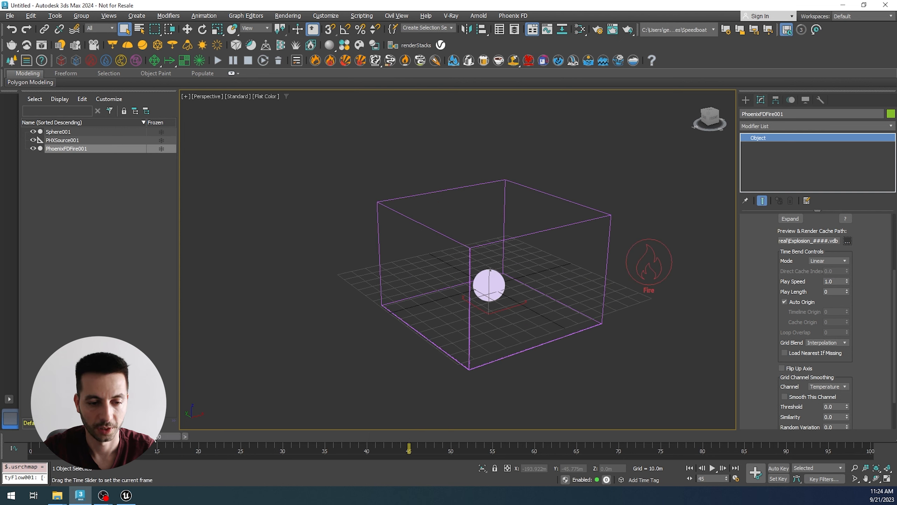
click(183, 434)
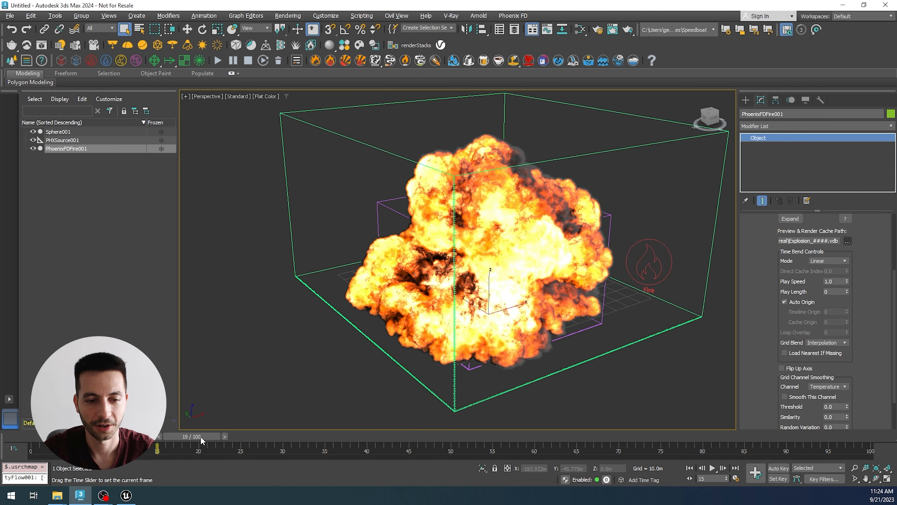
click(264, 436)
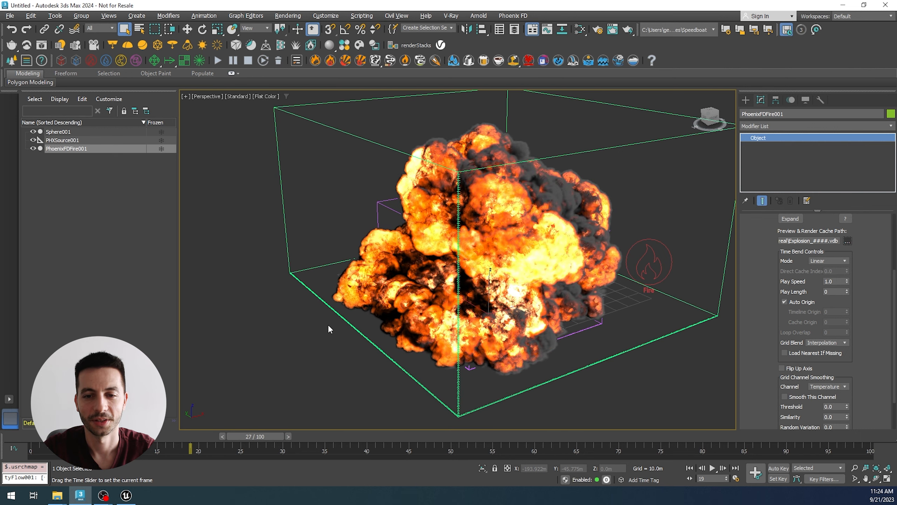
scroll(330, 329, down, 4)
alt+middle_drag(493, 360, 444, 367)
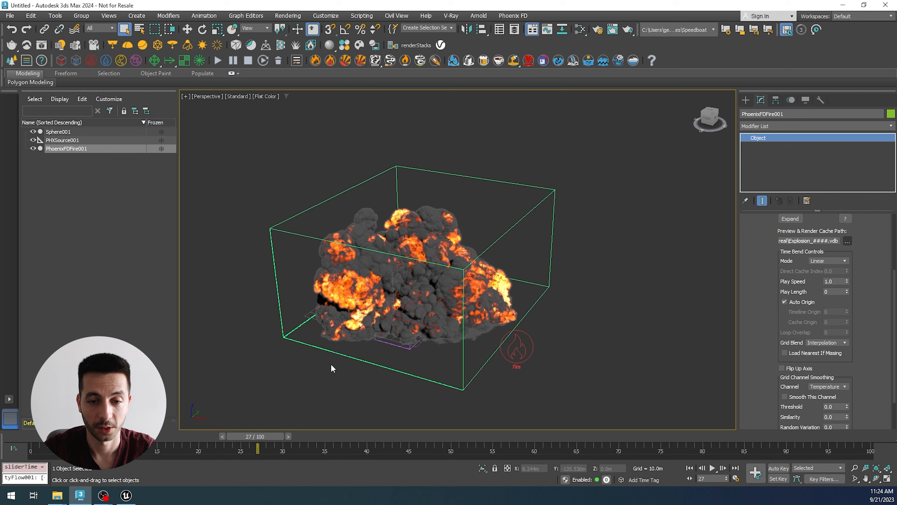
alt+middle_drag(331, 363, 350, 332)
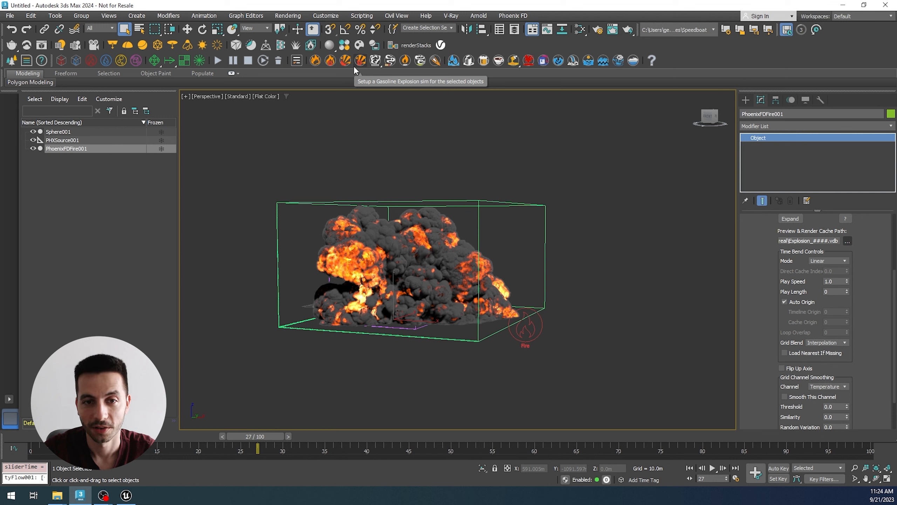
drag(346, 153, 469, 248)
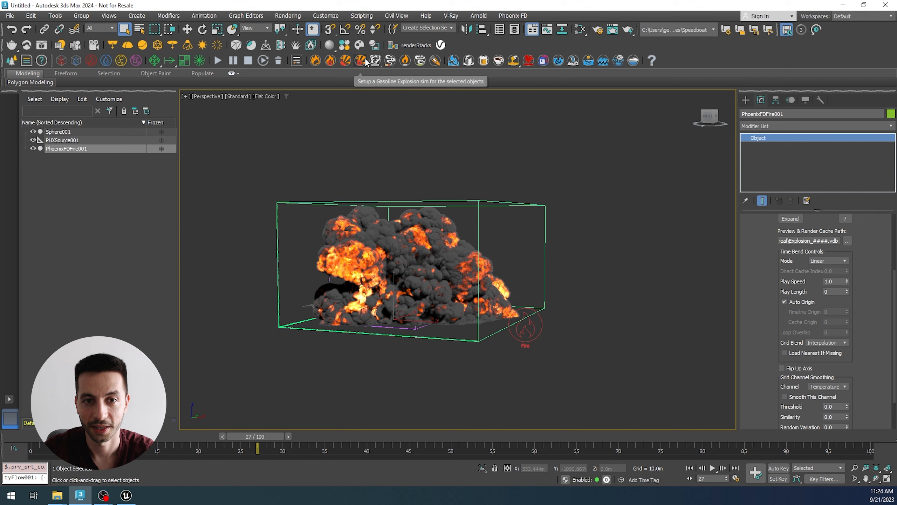
Step: Examine the OpenVDB (*.vdb) file type option for the simulator's output cache save path, and cancel the save dialog
scroll(780, 268, up, 3)
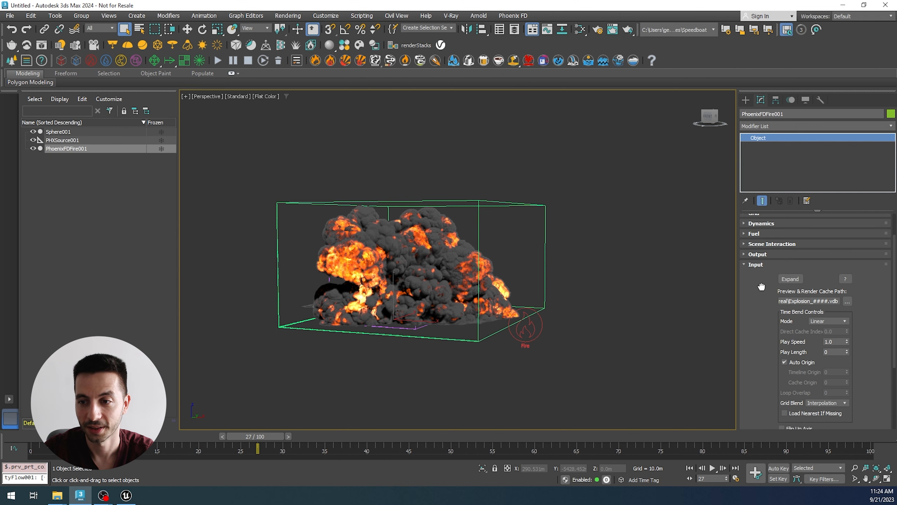
click(762, 265)
click(758, 290)
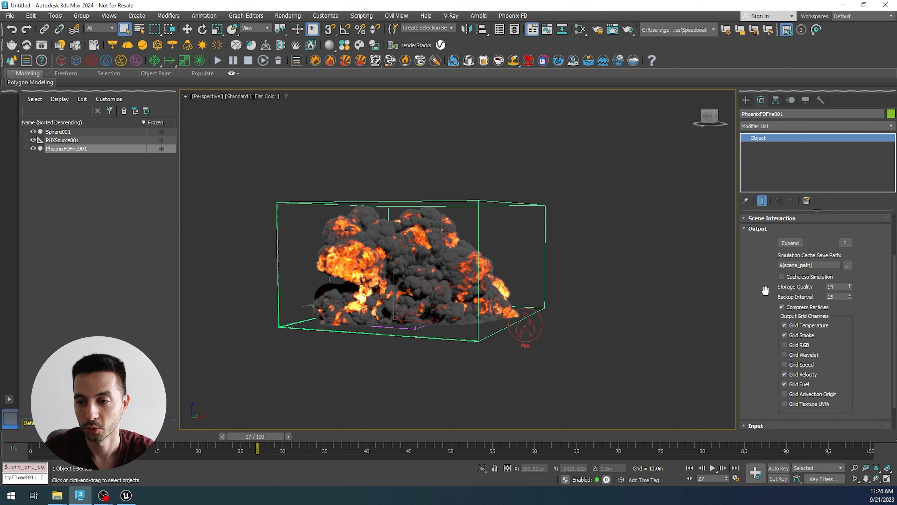
click(847, 266)
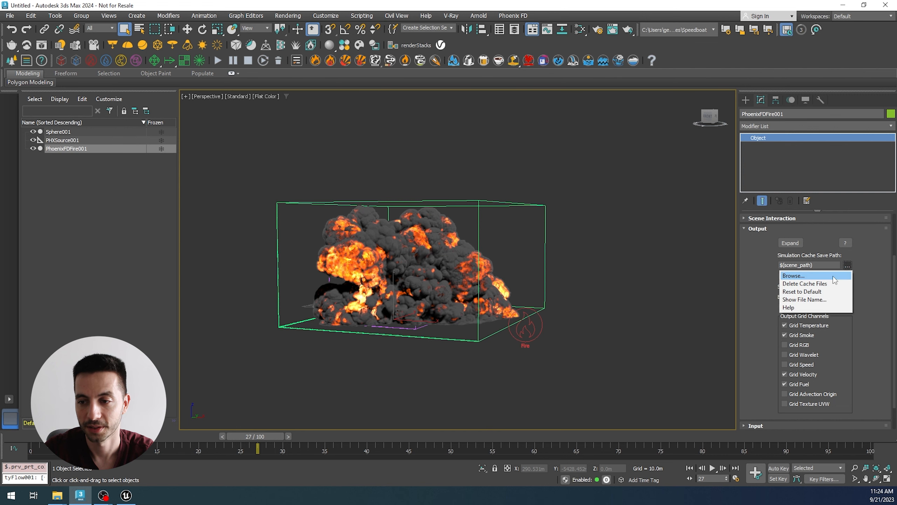
click(816, 277)
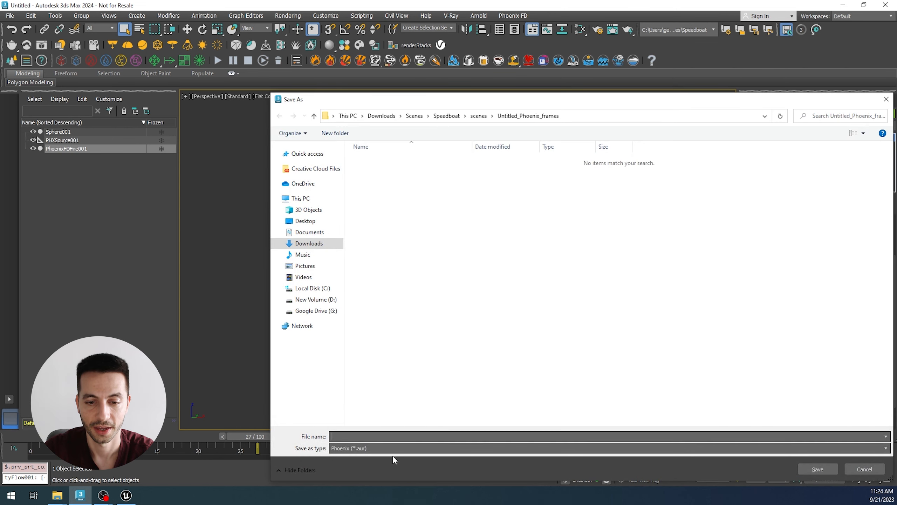
click(393, 449)
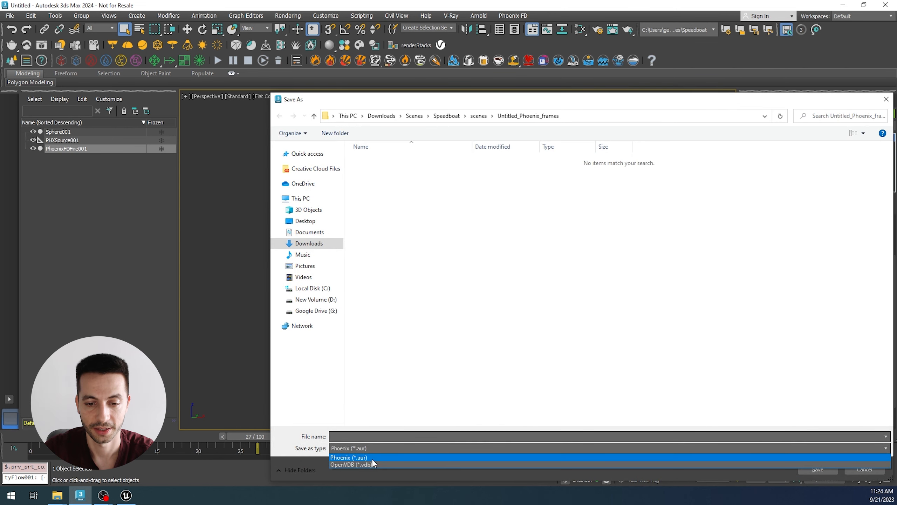
click(372, 466)
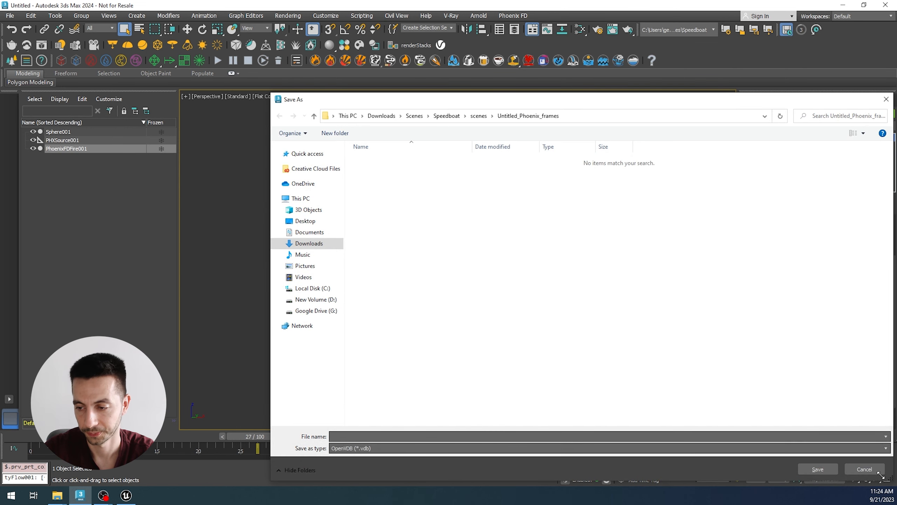
click(864, 469)
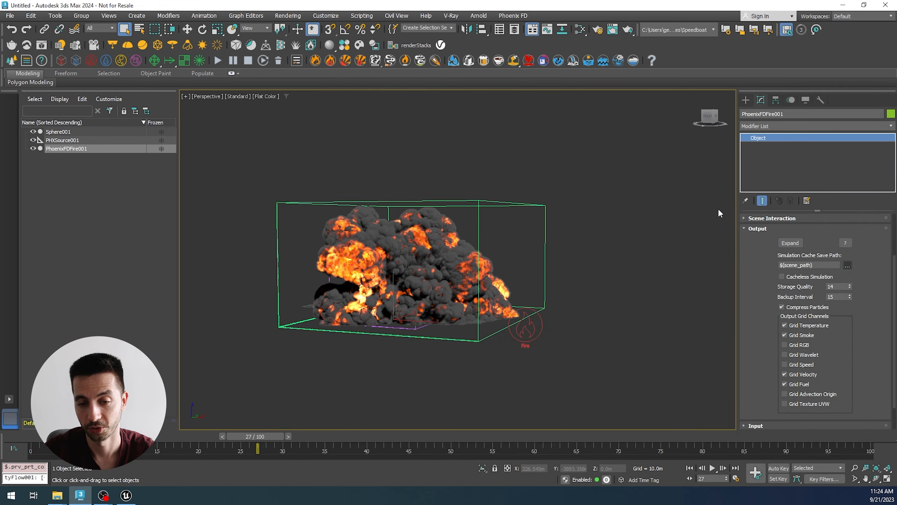
alt+middle_drag(550, 341, 528, 363)
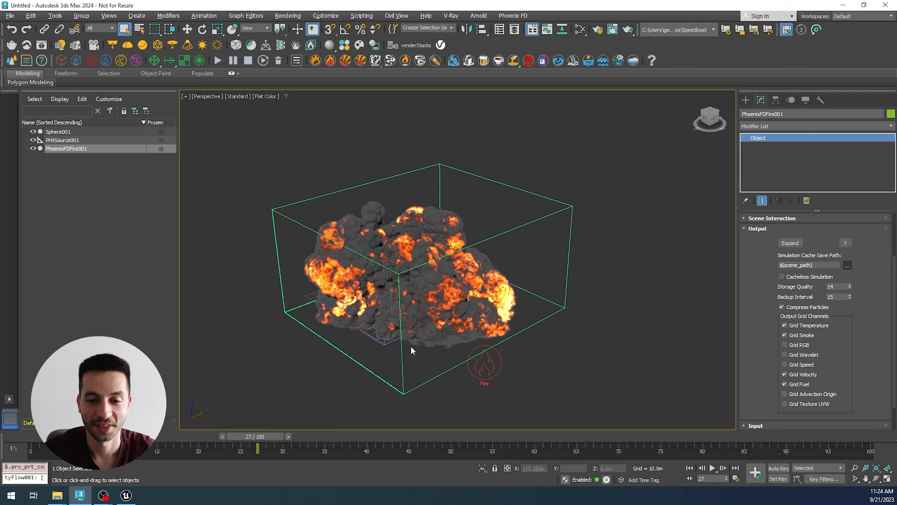
alt+middle_drag(401, 363, 401, 360)
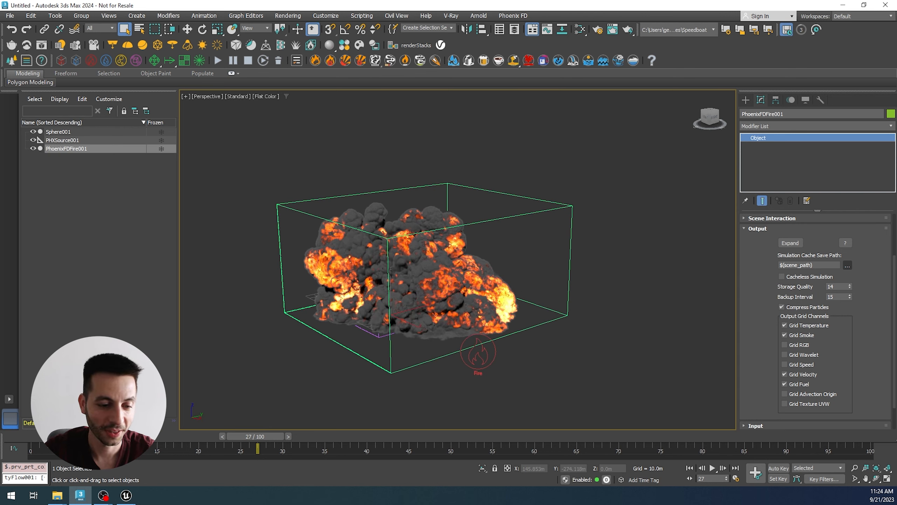
Step: Switch to Unreal Engine and choose Explosion_0030.vdb from the desktop's Unreal folder for import into the Content folder
click(126, 495)
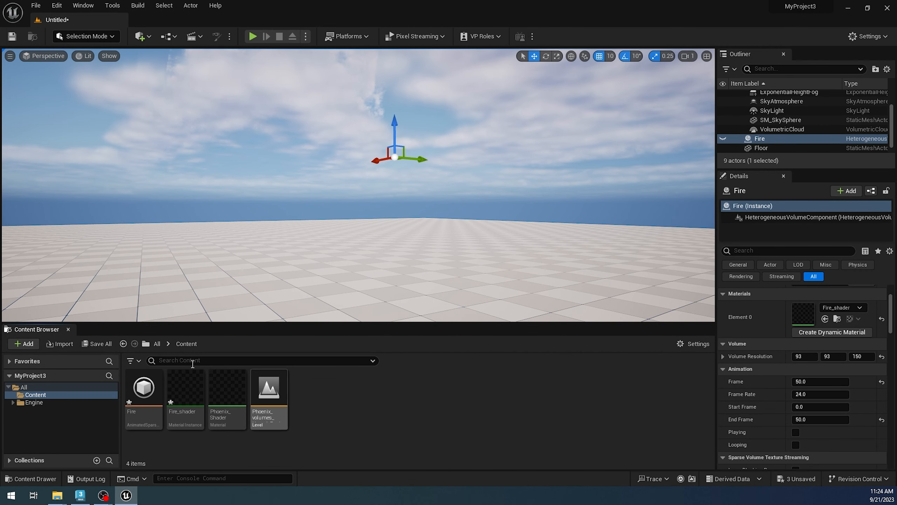
click(64, 344)
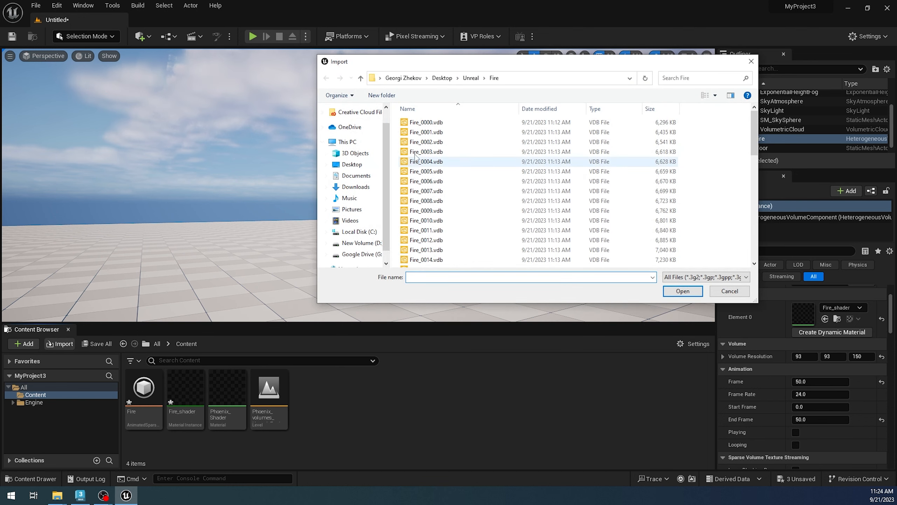
click(471, 78)
click(434, 141)
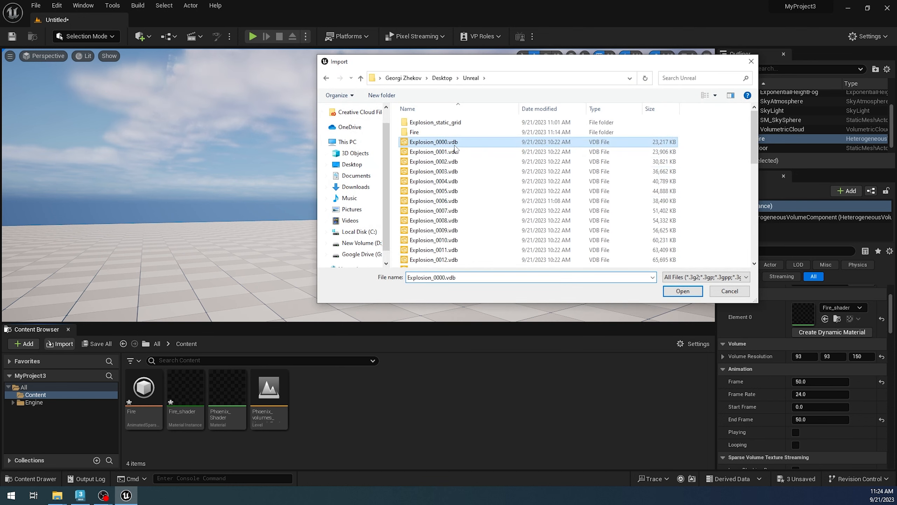
click(455, 200)
scroll(456, 220, down, 7)
double_click(446, 234)
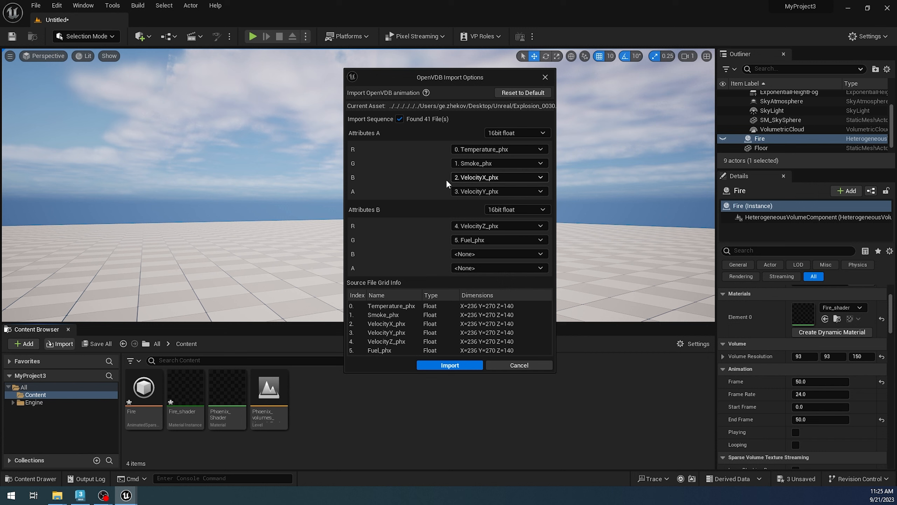
Step: Set Attributes A's B channel to Fuel_phx, clear its A channel and all Attributes B channels to None, and import the explosion sequence
click(462, 176)
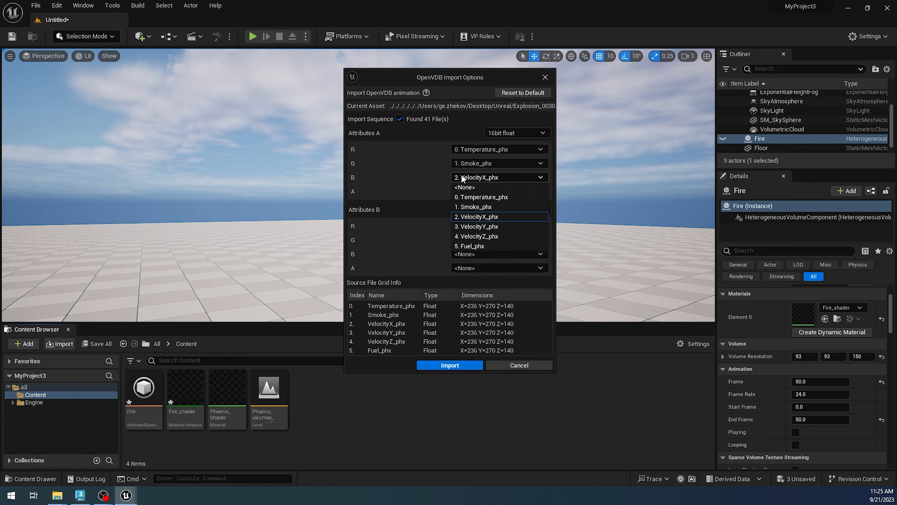
click(476, 246)
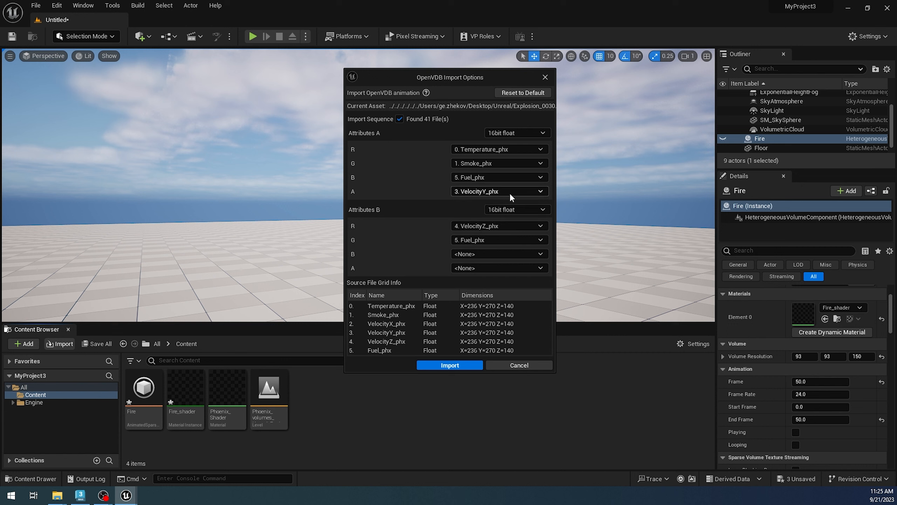
click(486, 191)
click(486, 201)
click(482, 228)
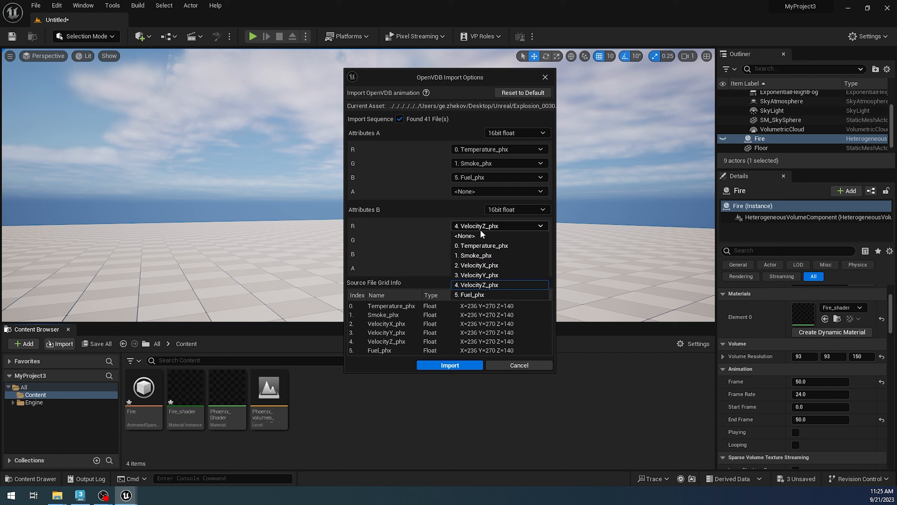
click(477, 236)
click(474, 239)
click(474, 250)
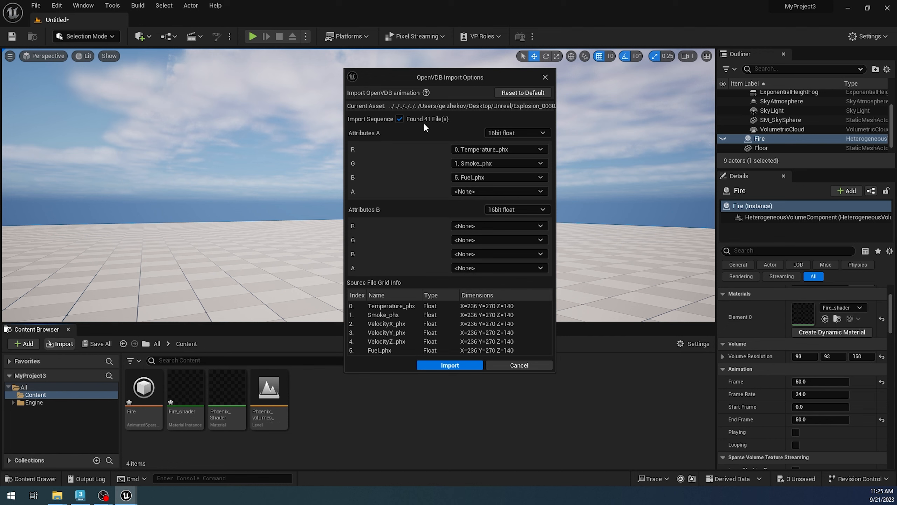
click(450, 364)
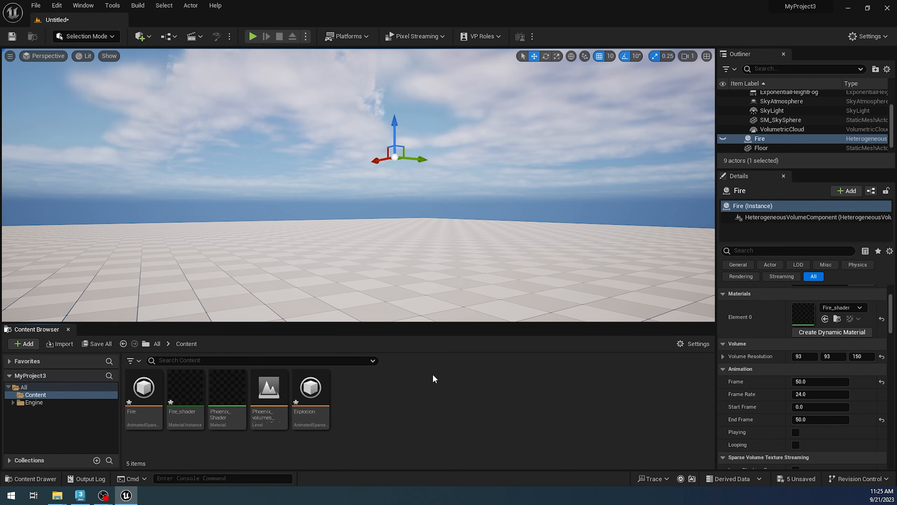
Step: Open the Phoenix_Shader material and select the Param Sparse Volume Texture Sample node in its graph
mouse_move(312, 414)
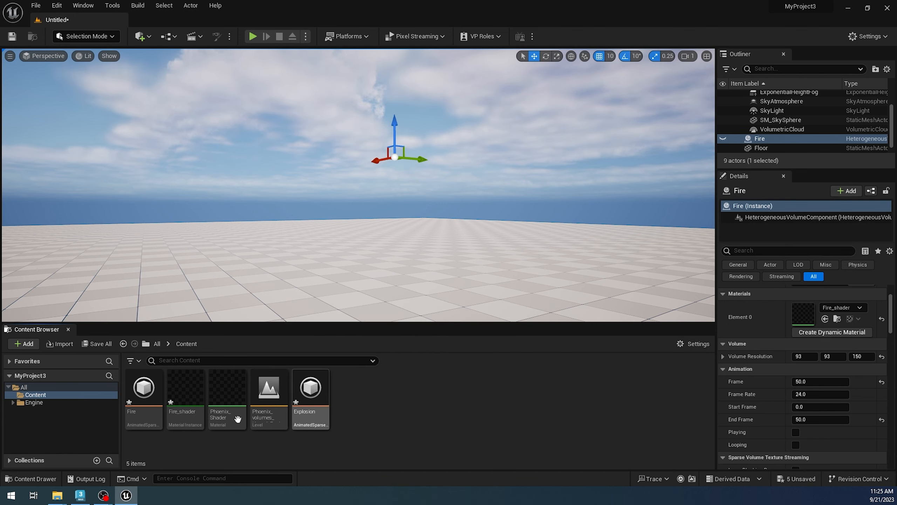
mouse_move(237, 425)
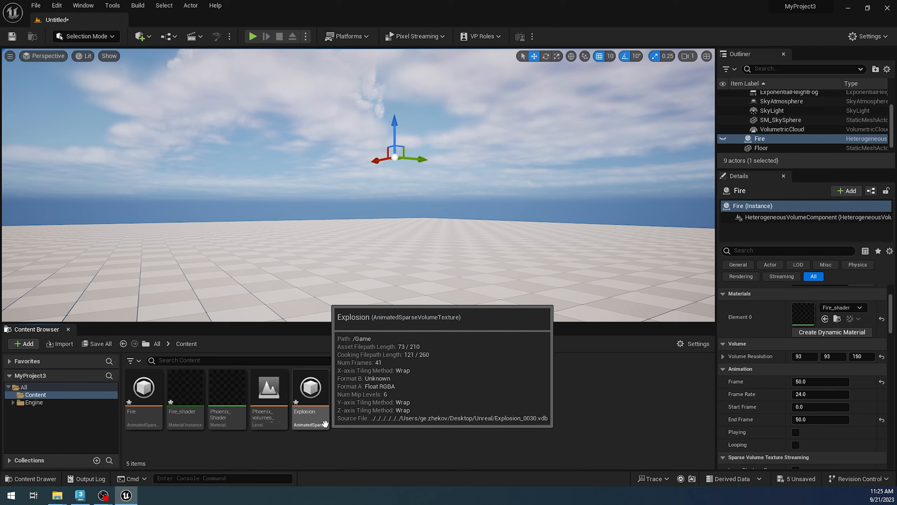
double_click(213, 407)
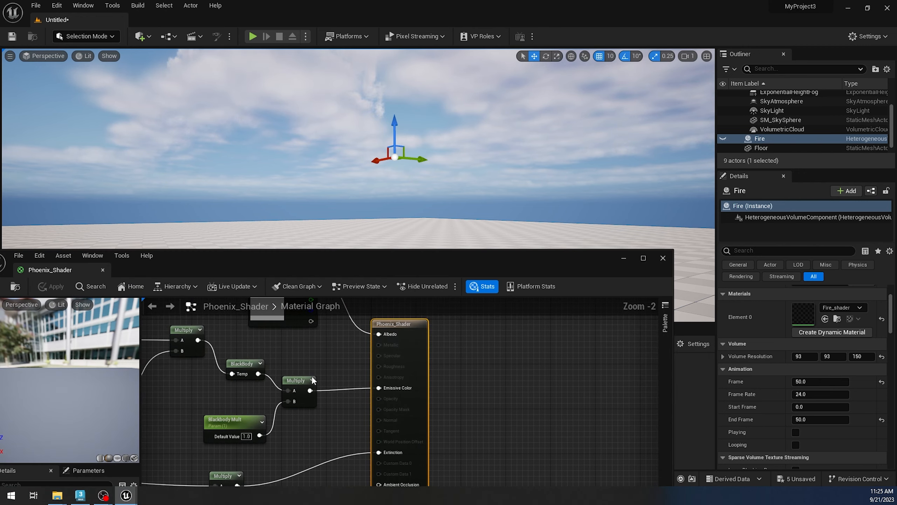
right_drag(243, 343, 550, 425)
right_drag(445, 359, 666, 326)
click(300, 398)
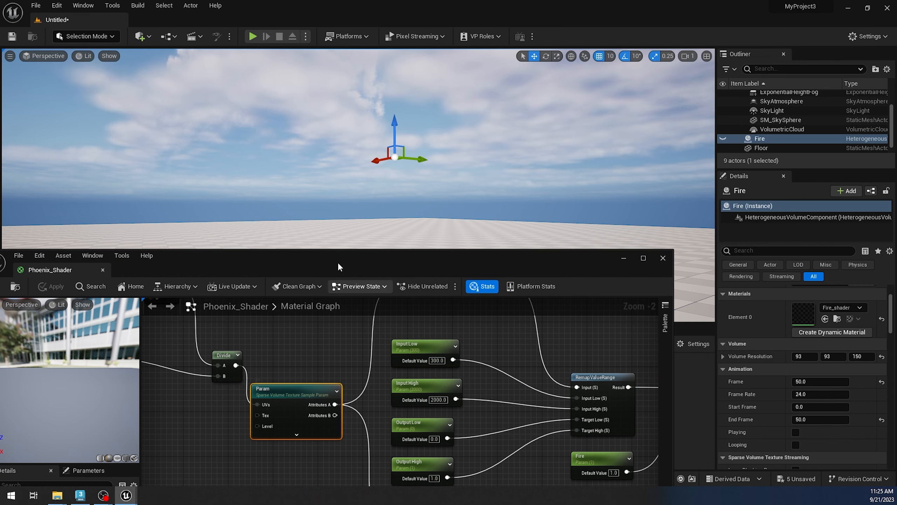
drag(338, 261, 391, 163)
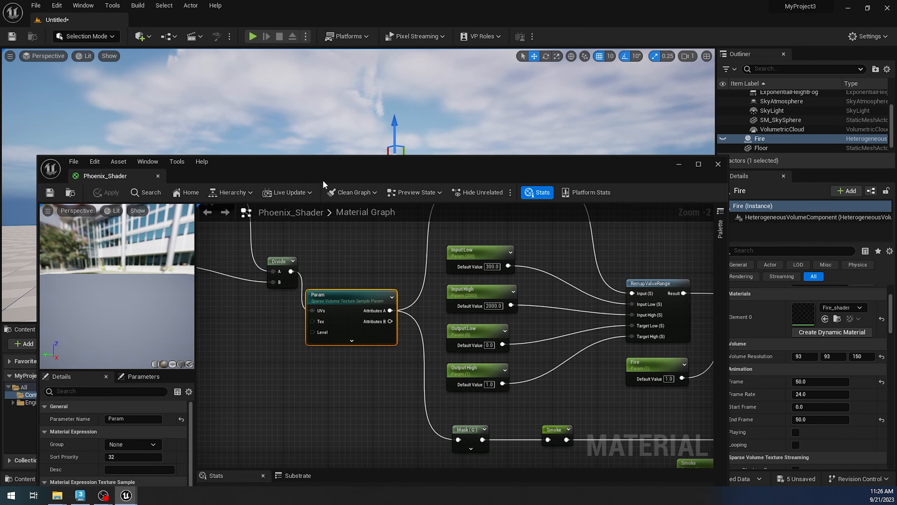
drag(322, 179, 332, 115)
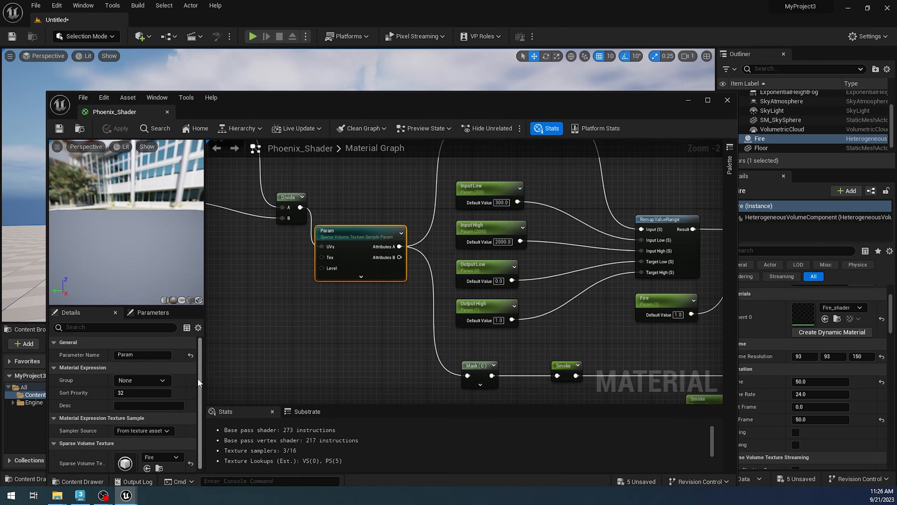
Step: Set the Param node's sparse volume texture to Explosion, apply the change, and close the material editor
scroll(198, 379, down, 1)
click(169, 451)
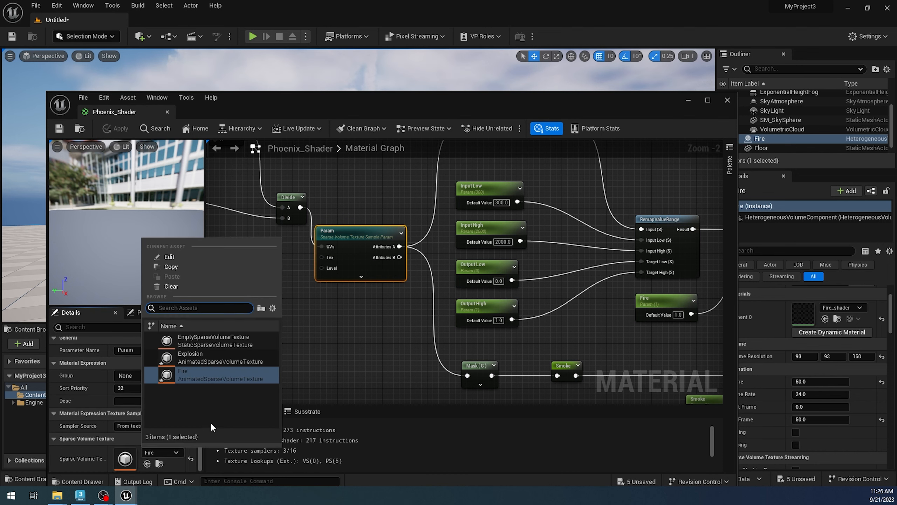
click(196, 356)
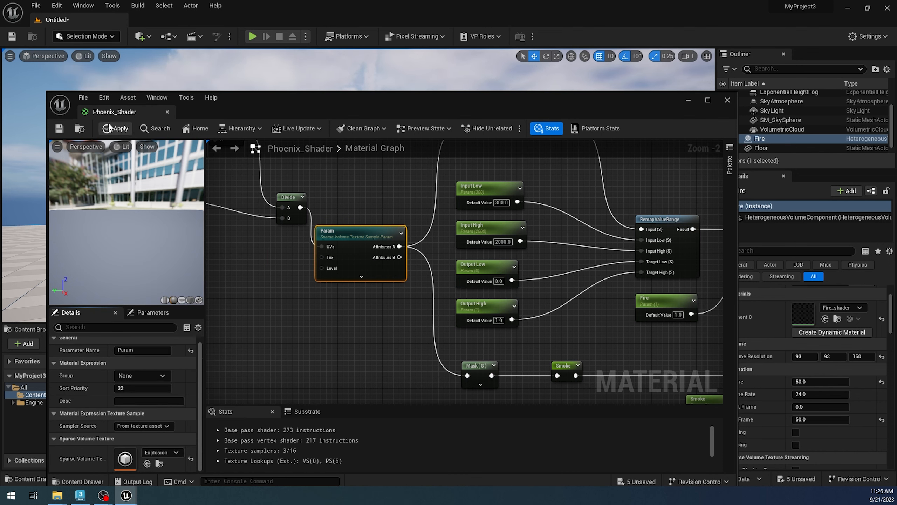
click(110, 128)
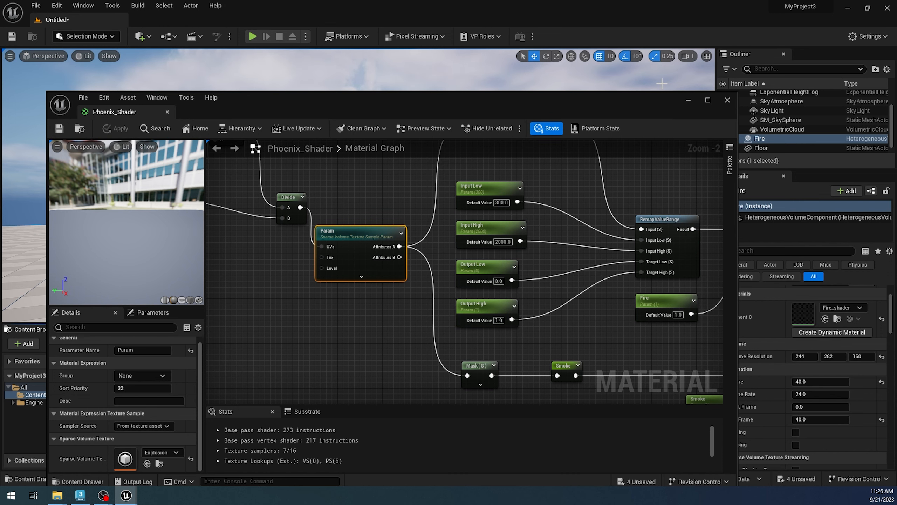
click(727, 100)
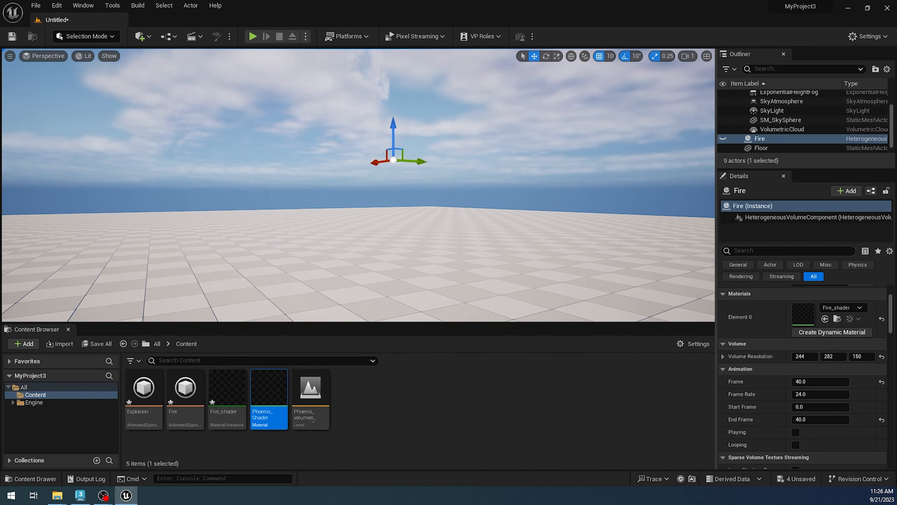
Step: Find the Heterogeneous Volume actor and place one on the floor of the level
click(140, 36)
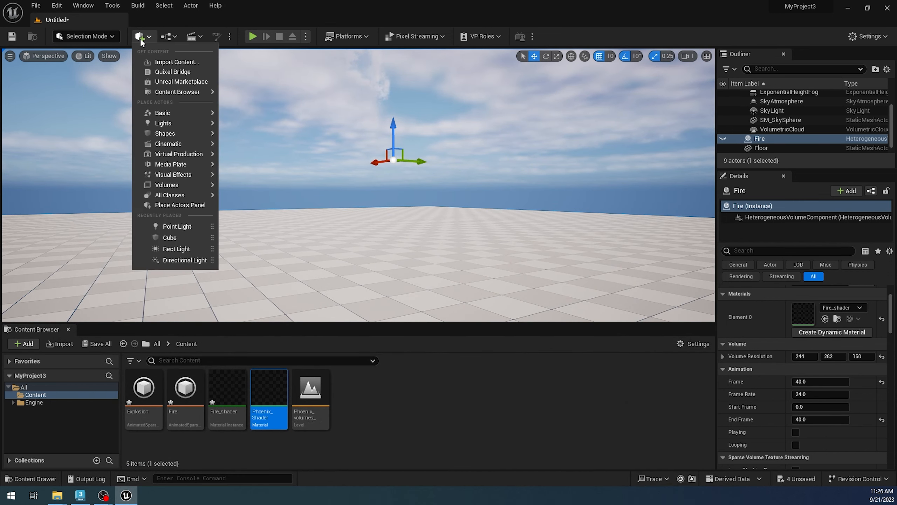
text(heter)
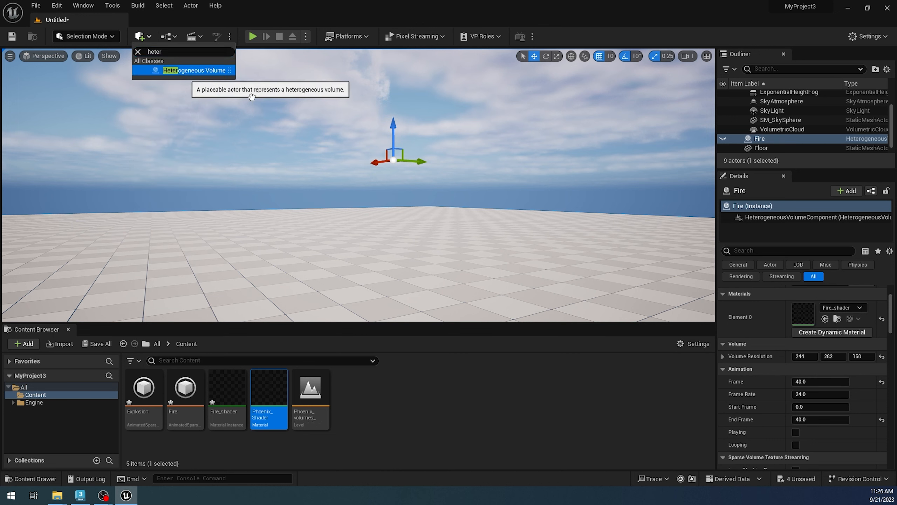
drag(192, 71, 524, 260)
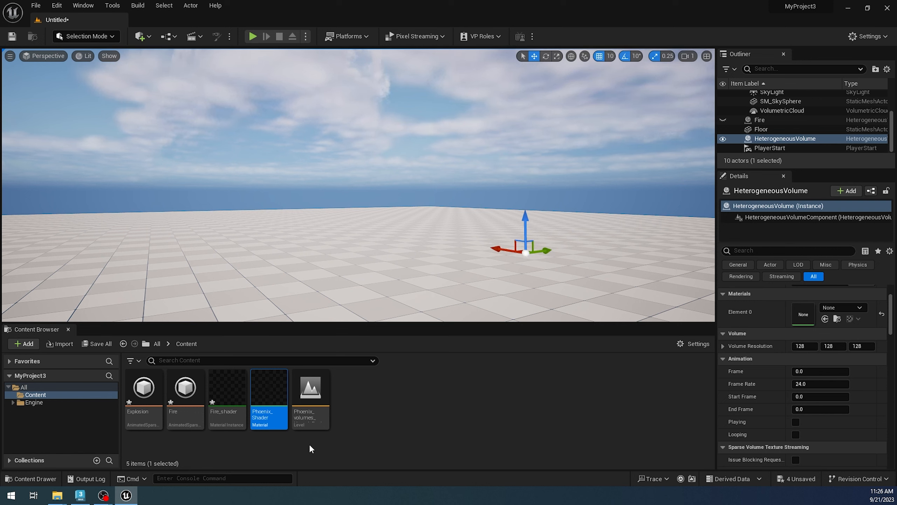
Step: Create a material instance from Phoenix_Shader and name it Explosion_shader
right_click(273, 410)
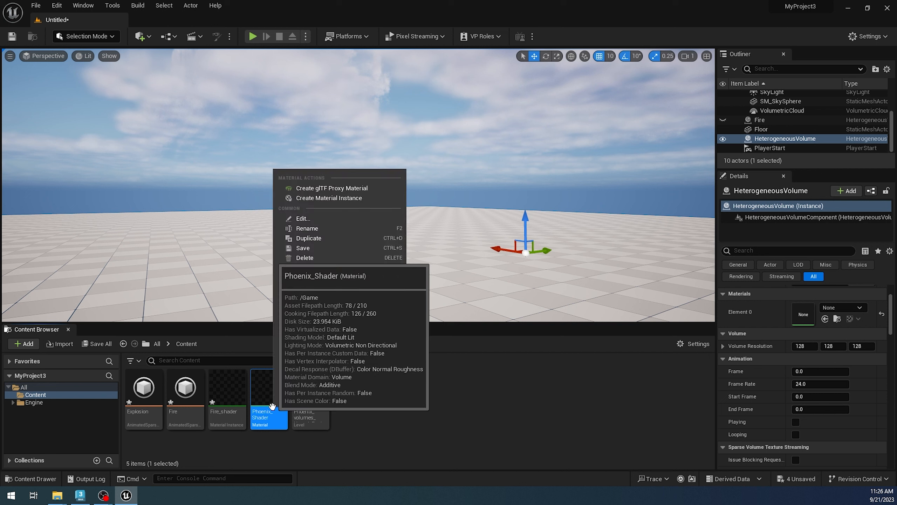
click(353, 198)
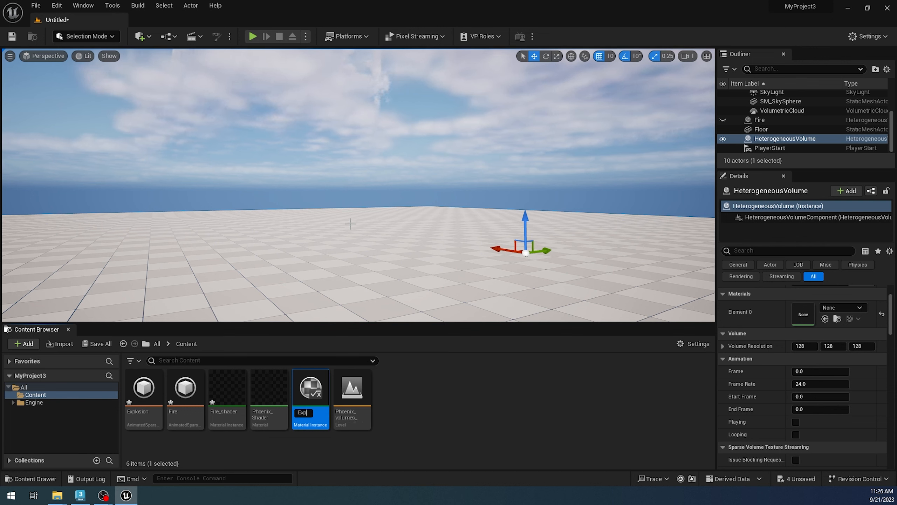
text(Explosion_)
text(shad)
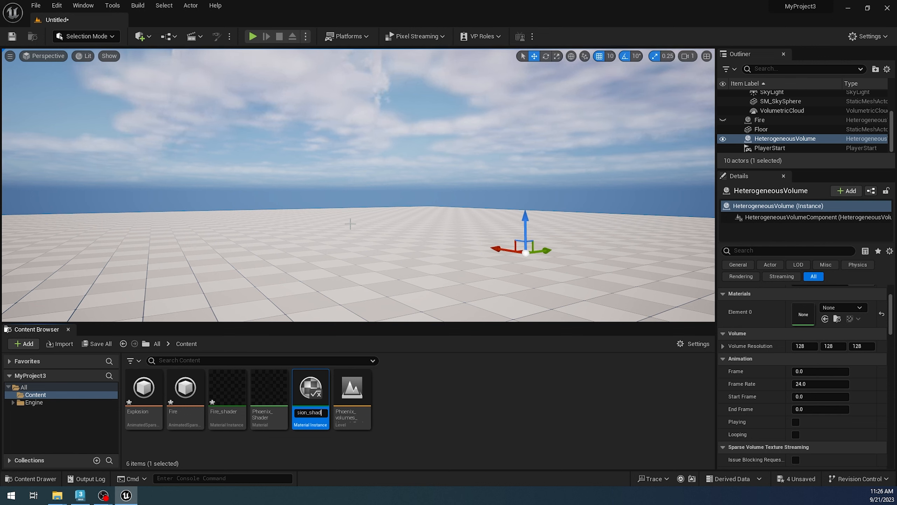
text(er)
key(Return)
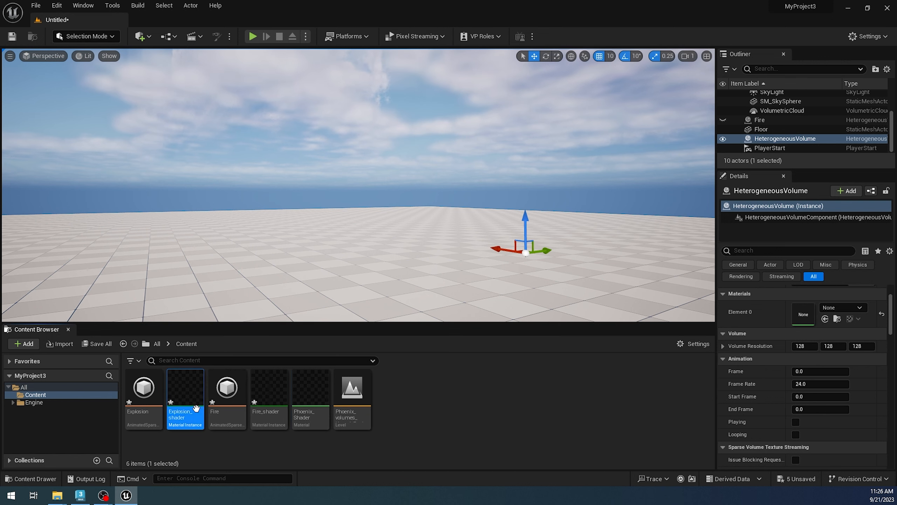
Step: Assign Explosion_shader to the new volume's Element 0 material slot and set its animation Frame to 30
drag(186, 389, 793, 324)
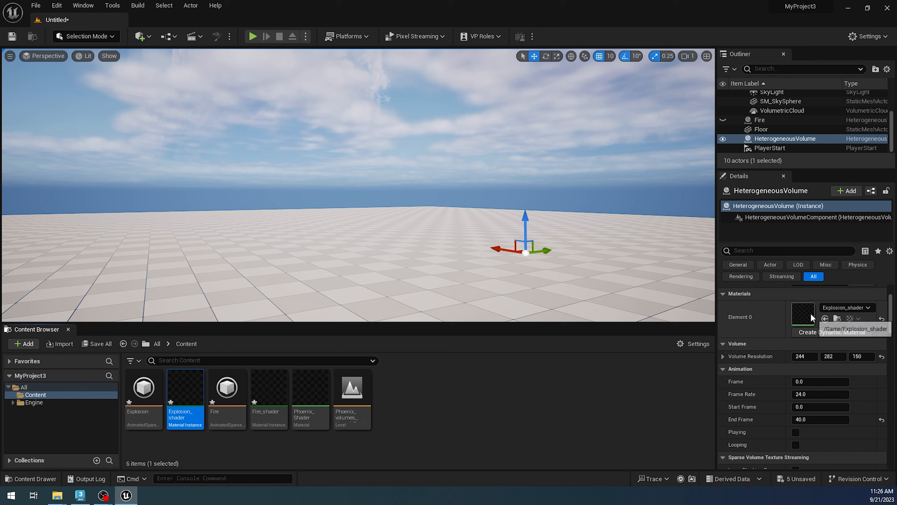
click(789, 386)
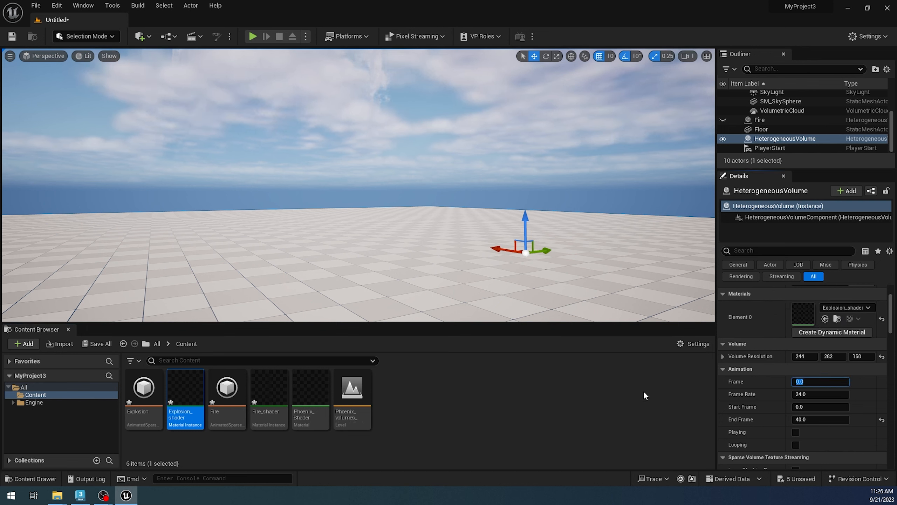
text(30)
key(Return)
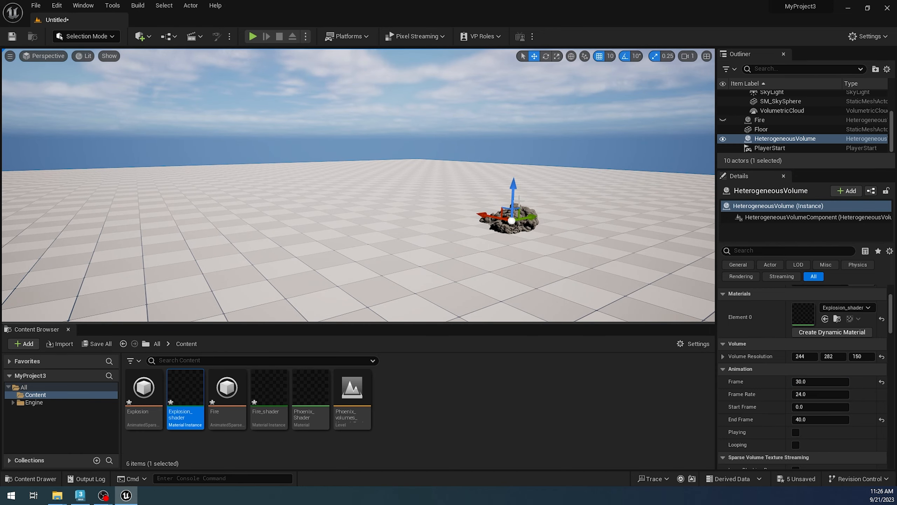
Step: Raise the explosion volume vertically so it sits above the floor, and inspect it from close up
drag(513, 199, 513, 180)
scroll(610, 234, up, 2)
scroll(642, 227, up, 1)
mouse_move(642, 227)
right_down()
mouse_move(667, 227)
mouse_move(654, 222)
right_up()
scroll(664, 256, up, 5)
middle_drag(646, 242, 461, 211)
alt+drag(461, 210, 417, 198)
scroll(461, 211, down, 4)
scroll(461, 210, down, 4)
middle_drag(461, 210, 446, 209)
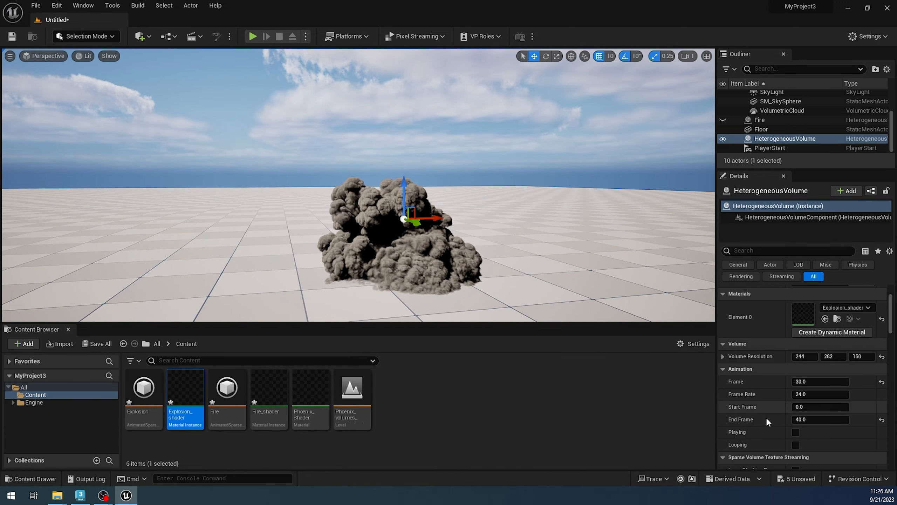
Step: Enable Playing for the explosion volume, preview the animation with Looping on, and turn Looping back off
click(795, 432)
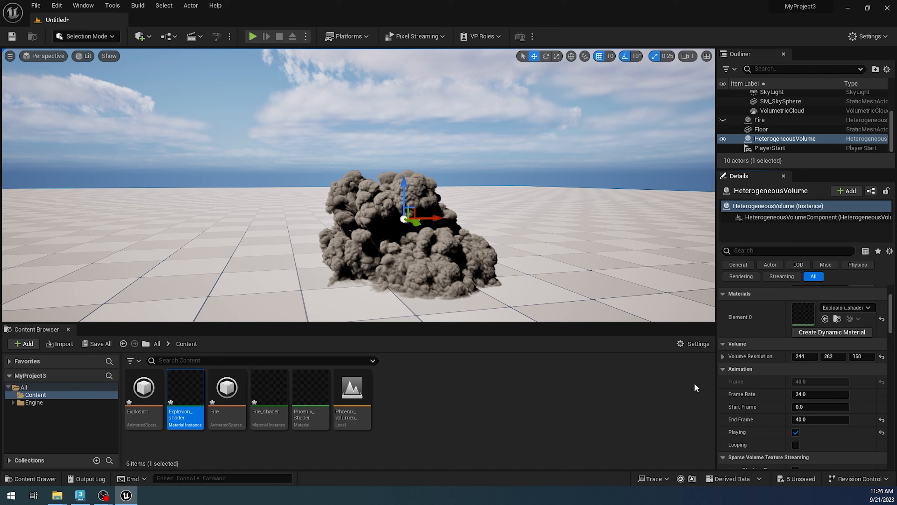
click(795, 445)
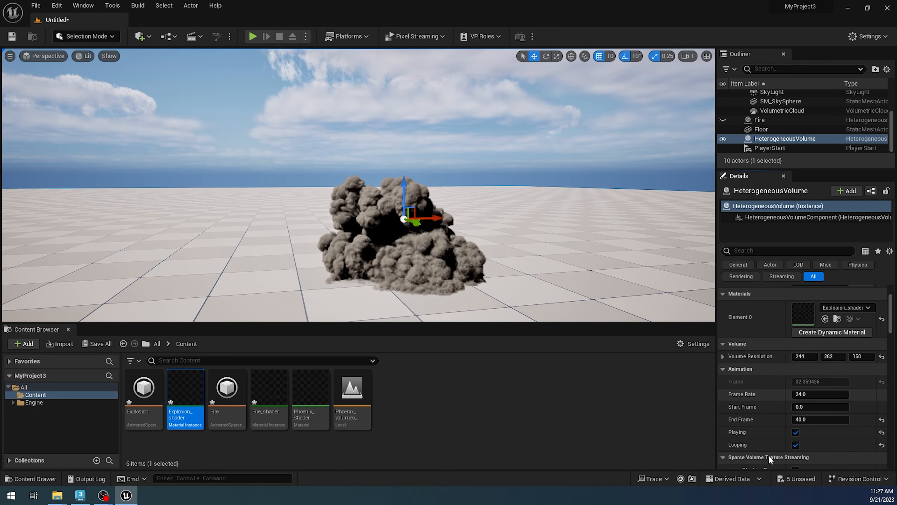
click(795, 446)
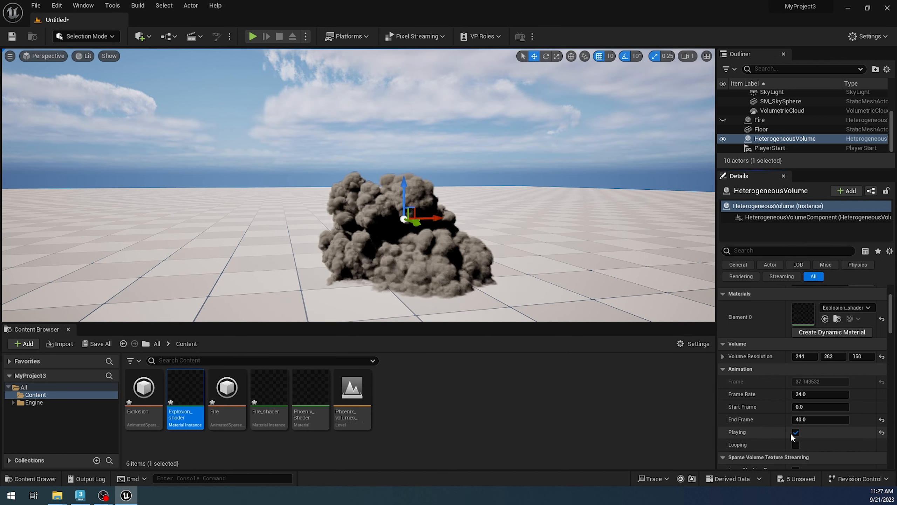
alt+drag(427, 233, 427, 244)
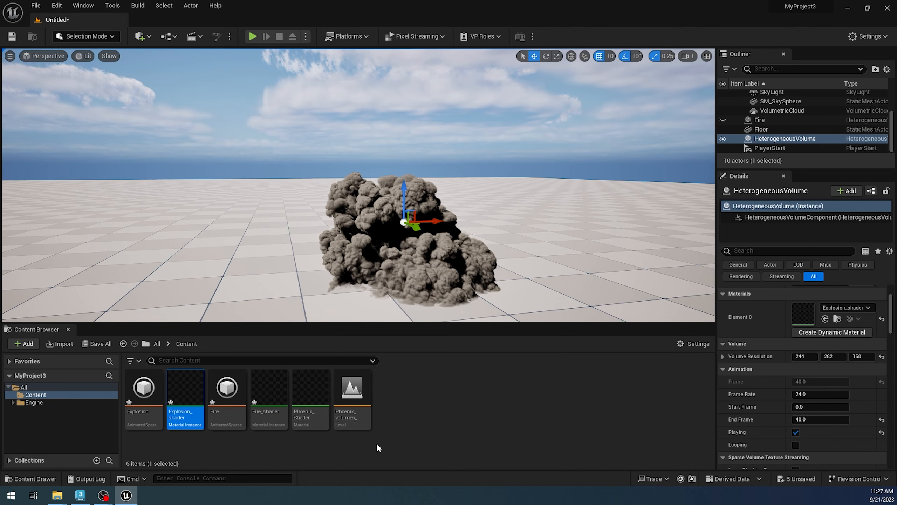
Step: Open the Explosion_shader instance beside the explosion view, enable its Fire parameter override, and set it to 1000
double_click(178, 405)
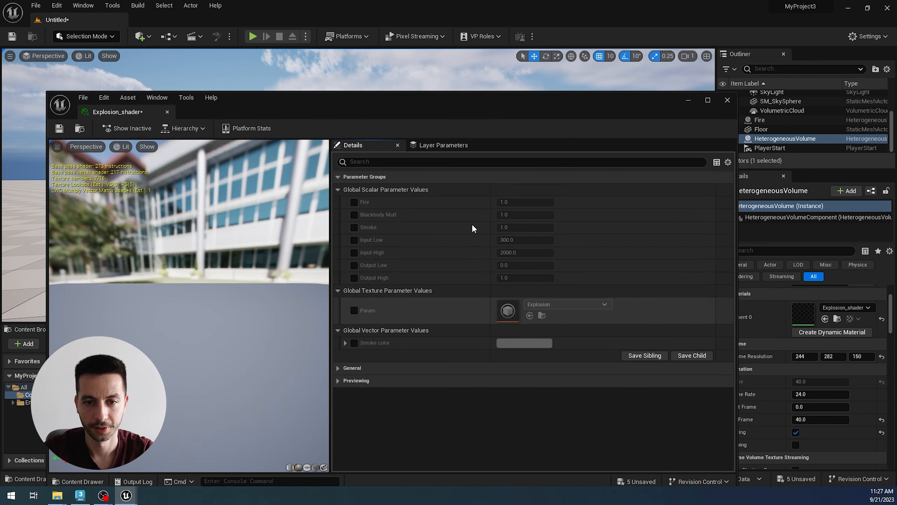
drag(429, 102, 383, 281)
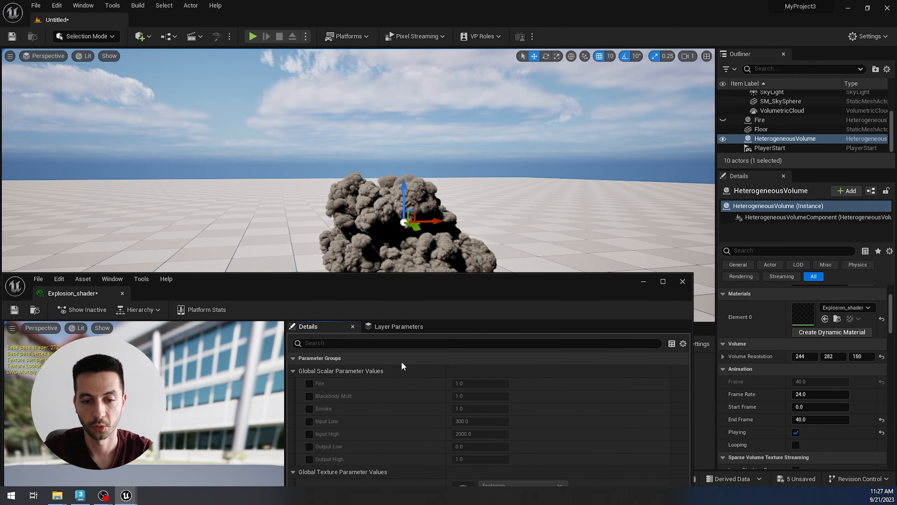
click(310, 383)
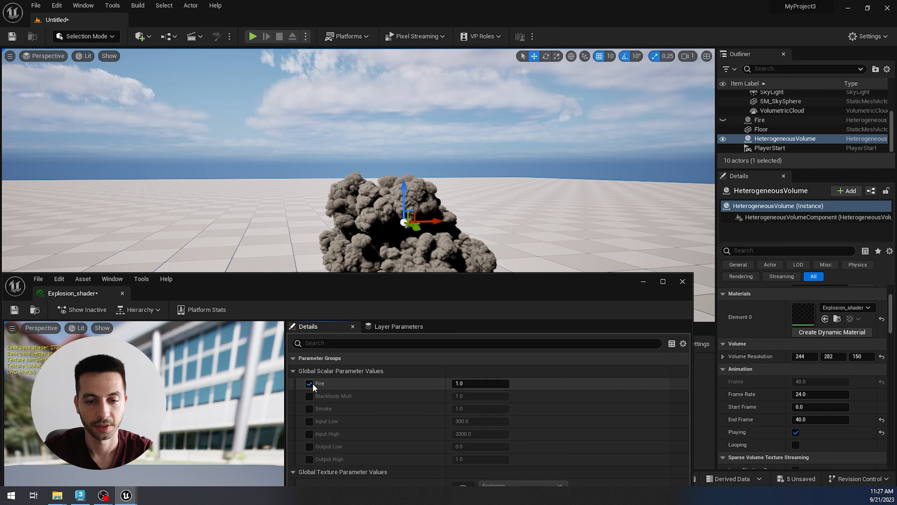
click(479, 384)
text(1)
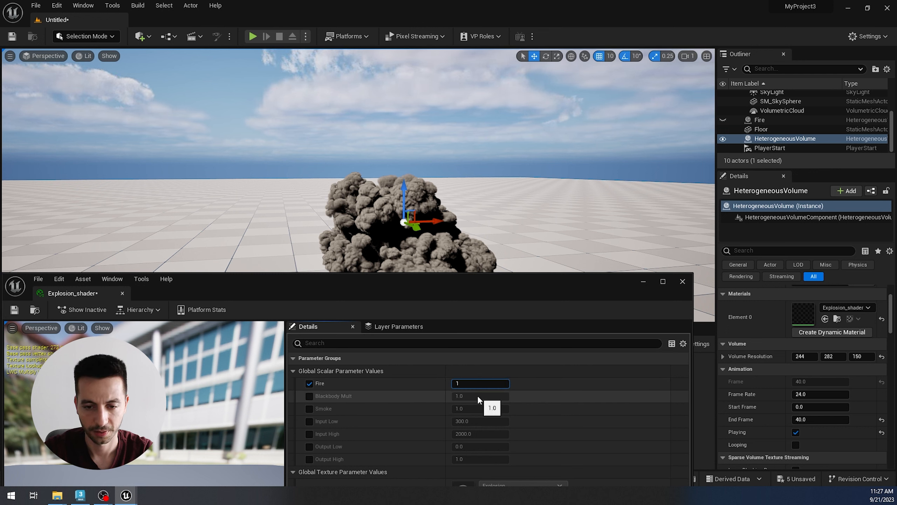
text(000)
key(Return)
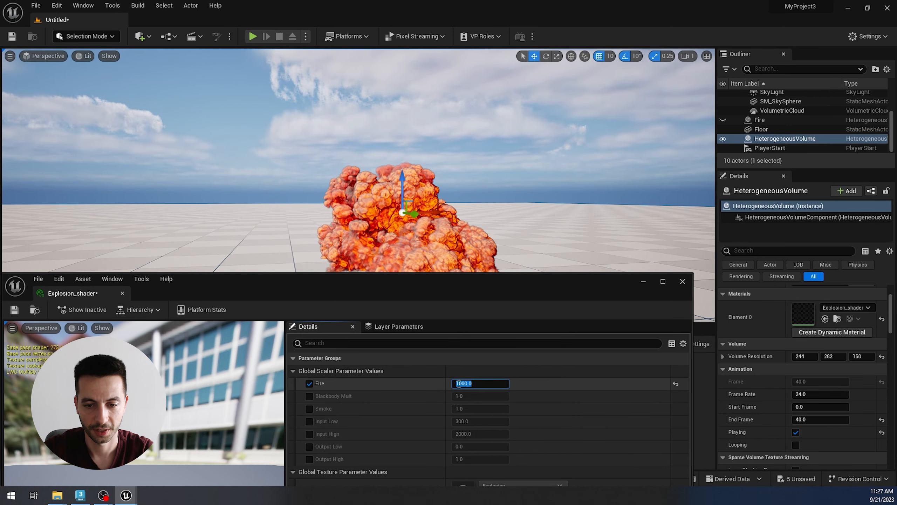
Step: Set the Fire parameter to 2000 and preview the explosion animation with Looping enabled temporarily
text(2000)
key(Return)
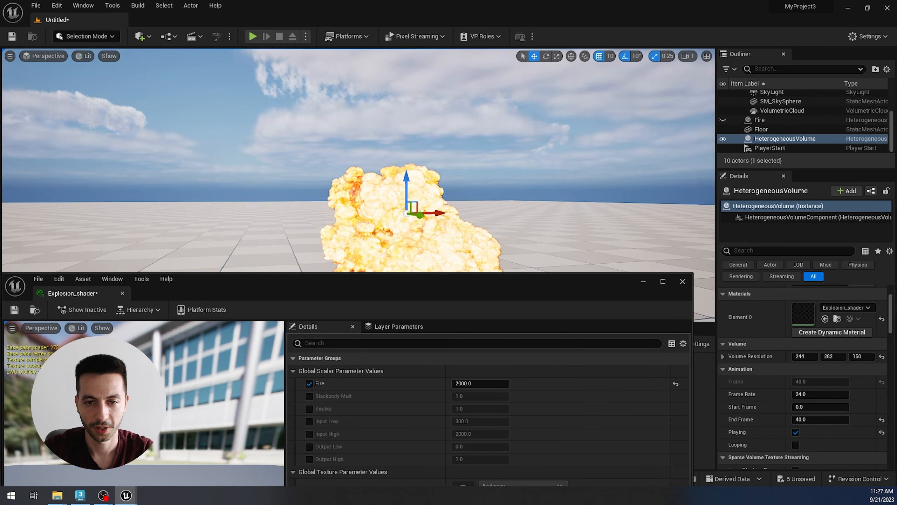
alt+drag(389, 142, 387, 163)
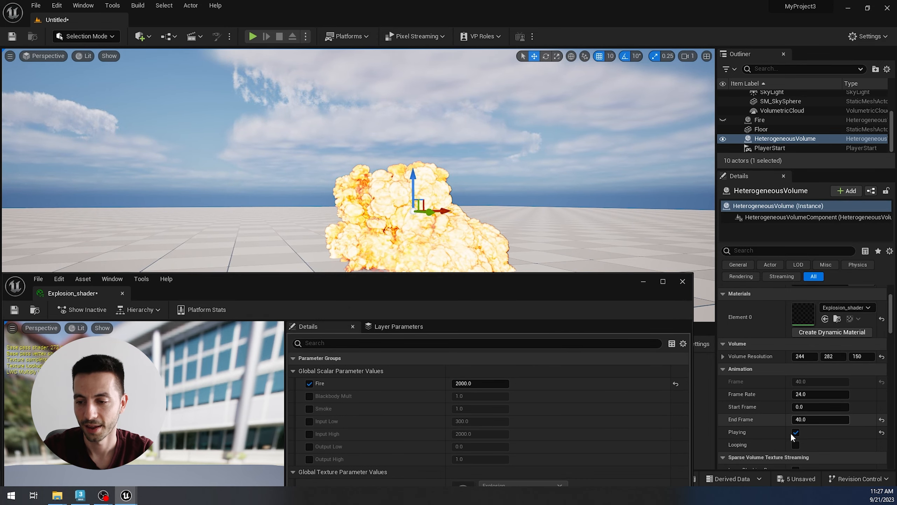
click(796, 445)
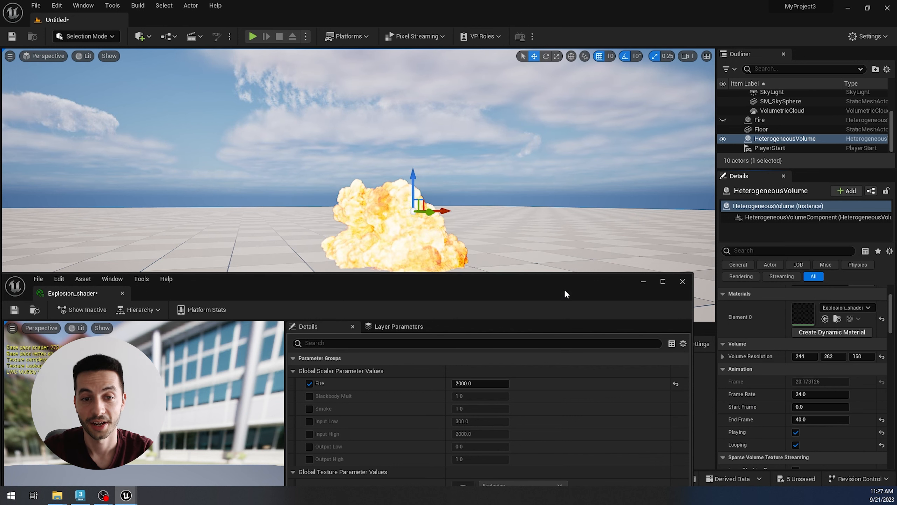
click(797, 446)
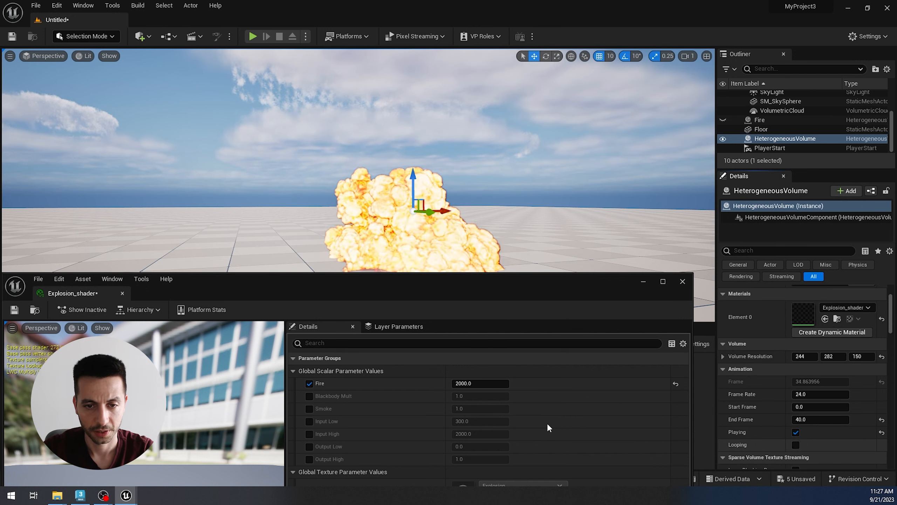
Step: Switch to 3ds Max and examine the fire and smoke look of the Phoenix explosion in the viewport
click(81, 495)
alt+middle_drag(513, 346, 392, 205)
alt+middle_drag(440, 288, 450, 290)
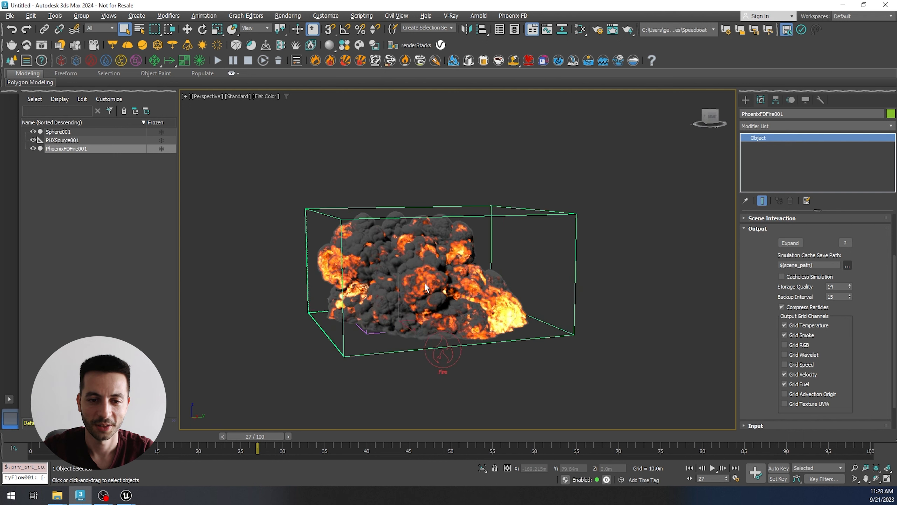
Step: Compare the explosion in the Unreal Engine viewport with the Phoenix explosion preview in 3ds Max
click(134, 496)
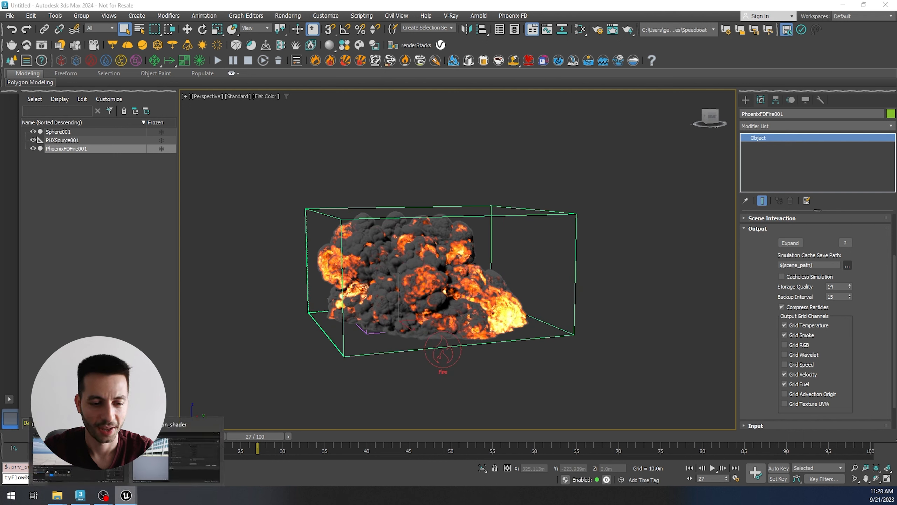
click(177, 456)
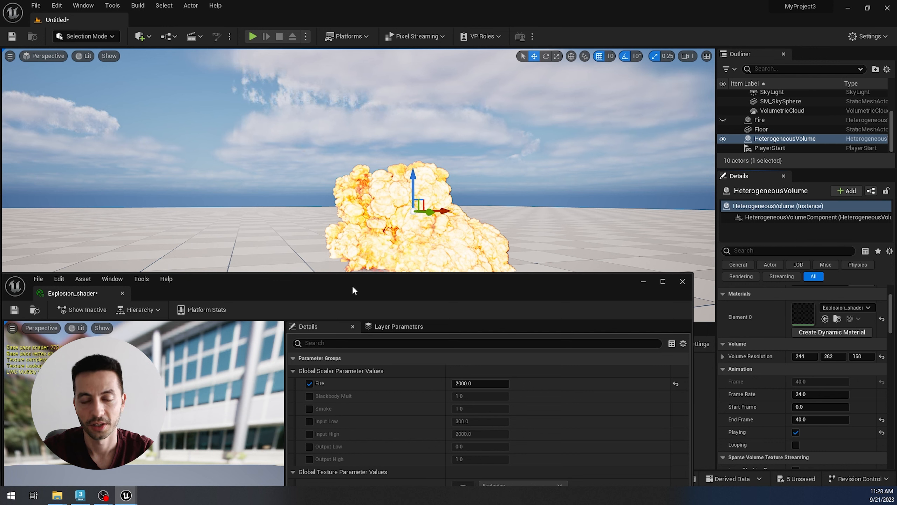
click(80, 495)
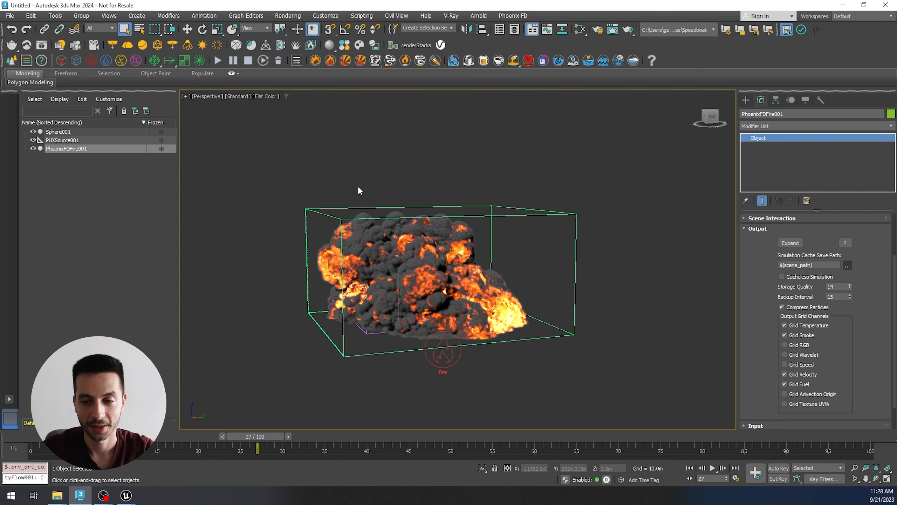
Step: Open the Phoenix simulator's Volumetric Render Settings, expand the Fire section, and place the window clear of the explosion
click(761, 227)
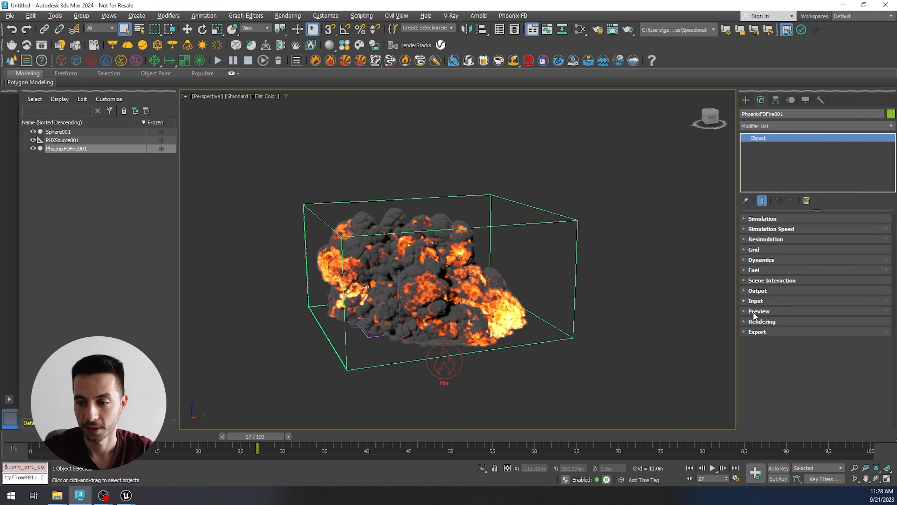
click(764, 321)
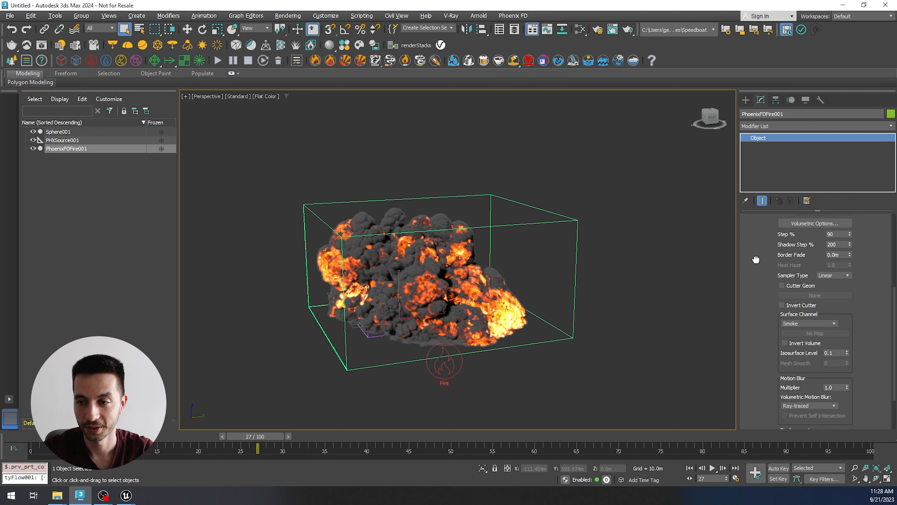
scroll(758, 276, down, 3)
click(789, 279)
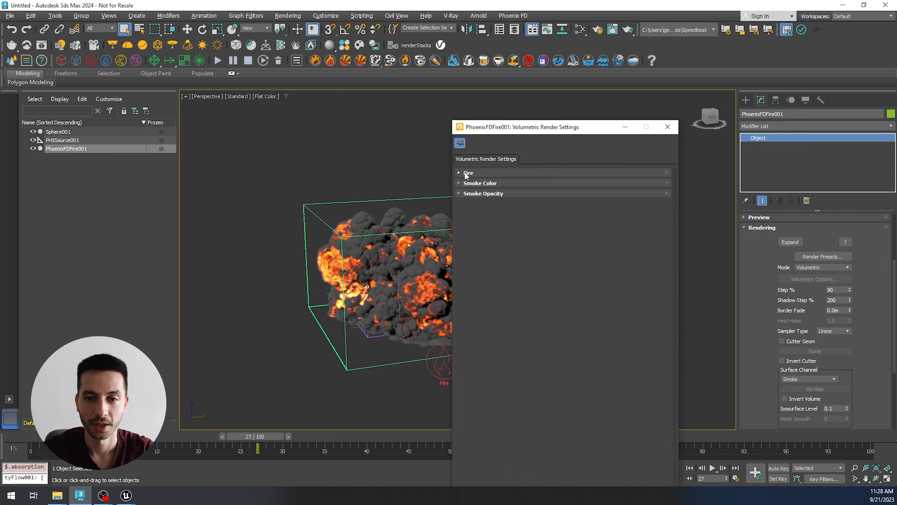
click(466, 173)
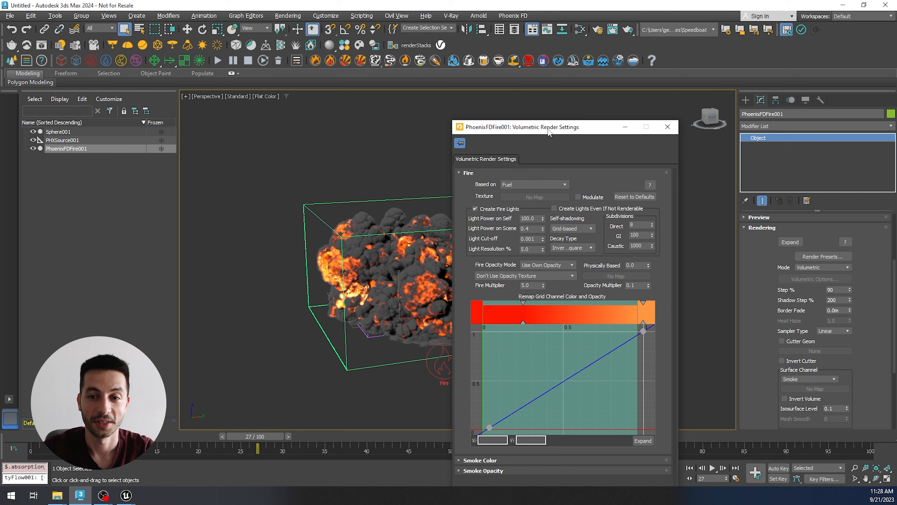
drag(549, 130, 625, 107)
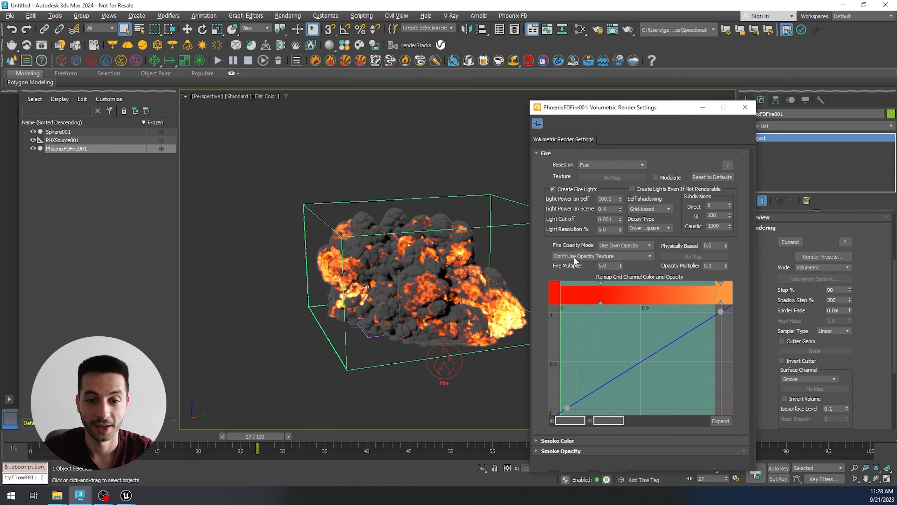
Step: Base the Phoenix fire on Temperature with a Fire Multiplier of 1.0 and compare it with the explosion in Unreal Engine
click(628, 164)
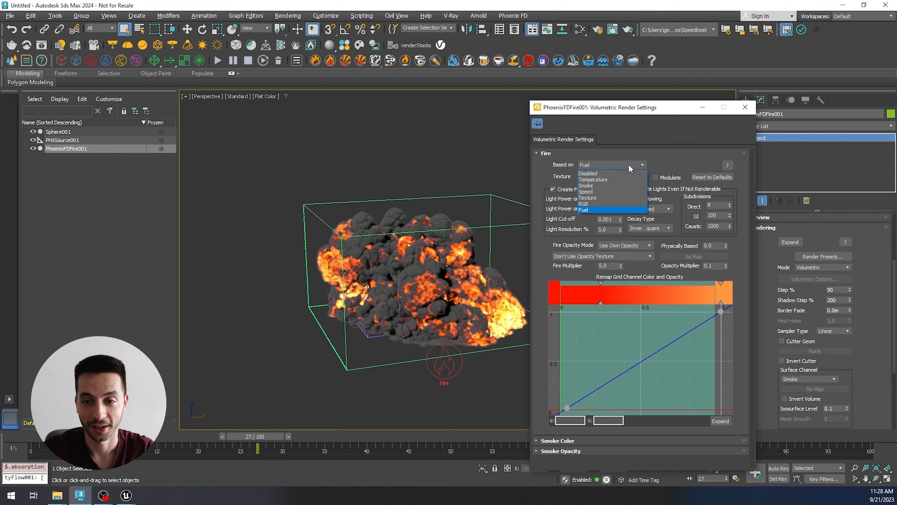
click(609, 180)
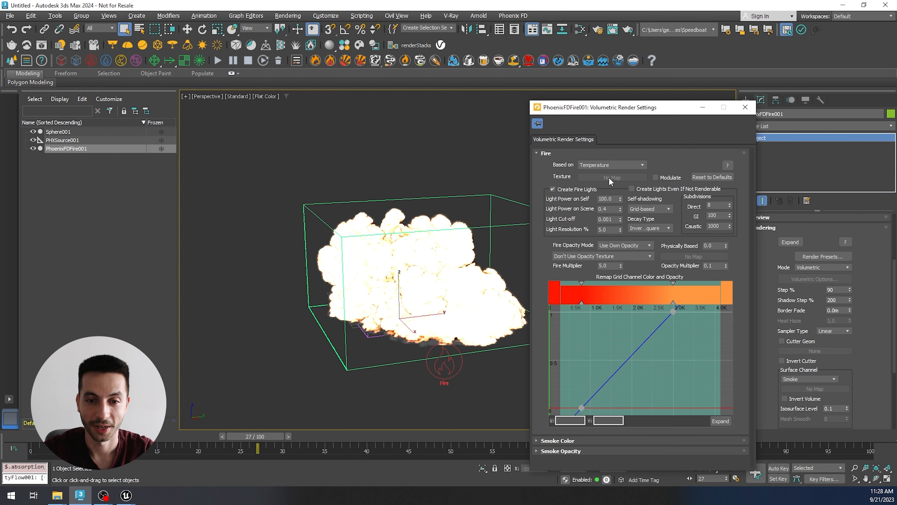
alt+middle_drag(455, 272, 456, 273)
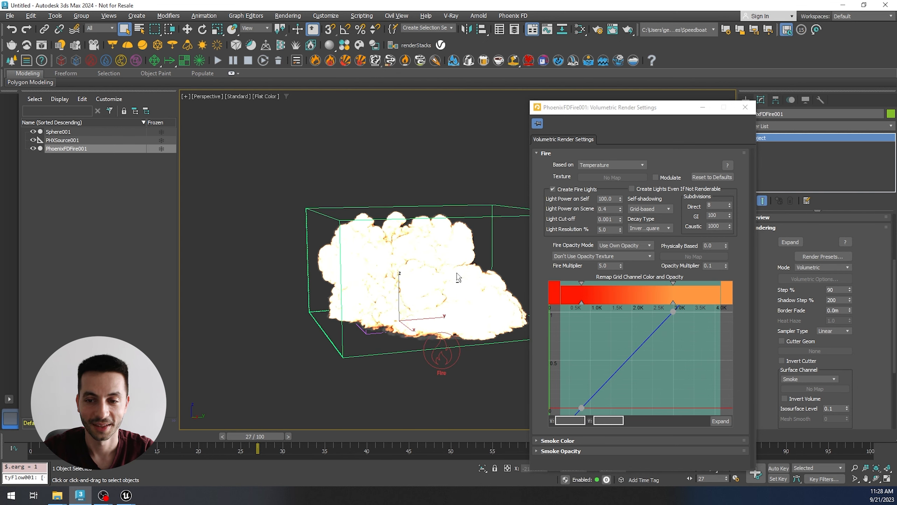
key(Return)
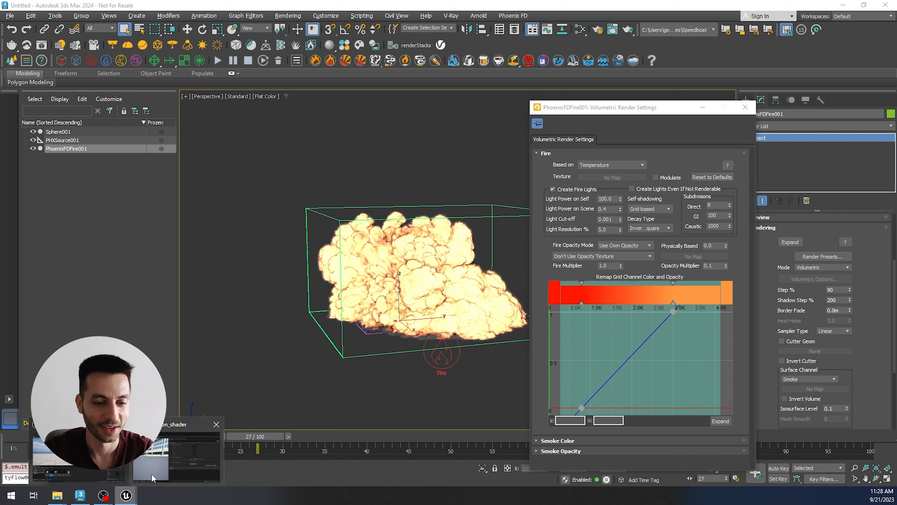
click(126, 495)
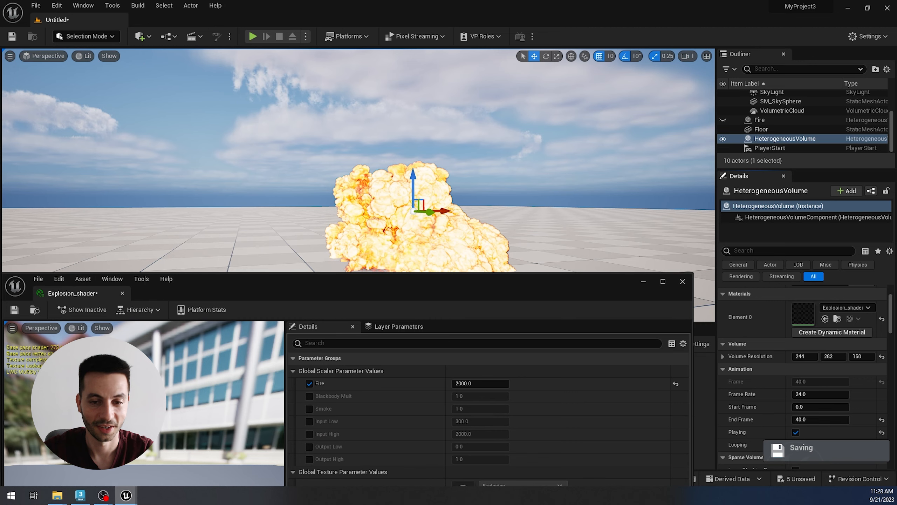
click(86, 494)
Step: Base the Phoenix fire on Fuel and inspect the explosion from another angle
click(618, 166)
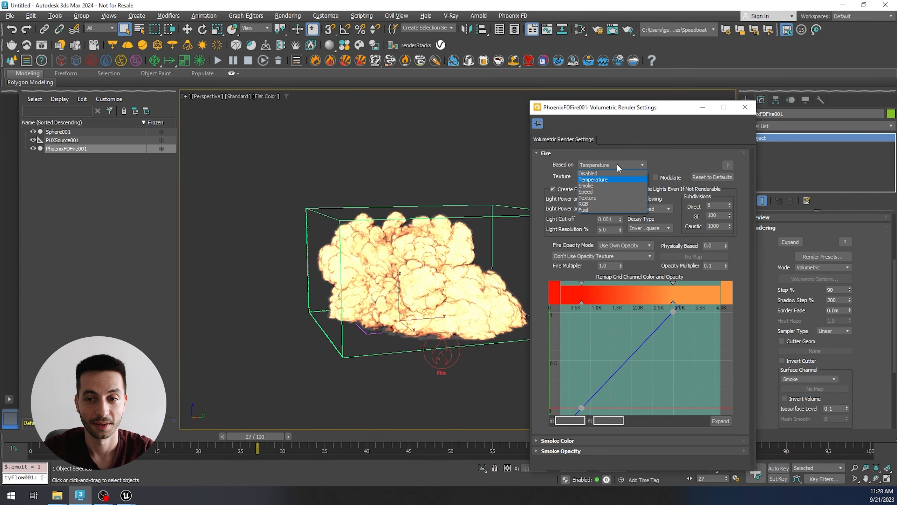
click(601, 210)
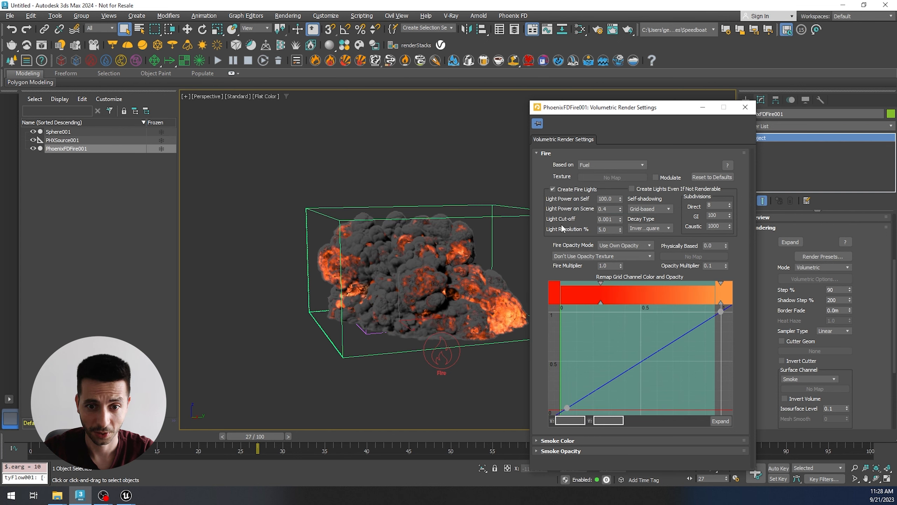
alt+middle_drag(483, 263, 428, 265)
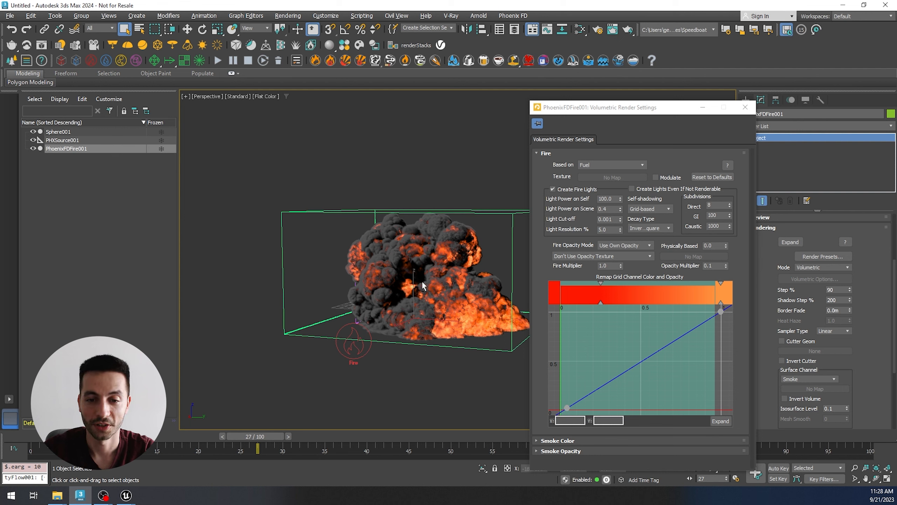
alt+middle_drag(423, 286, 431, 294)
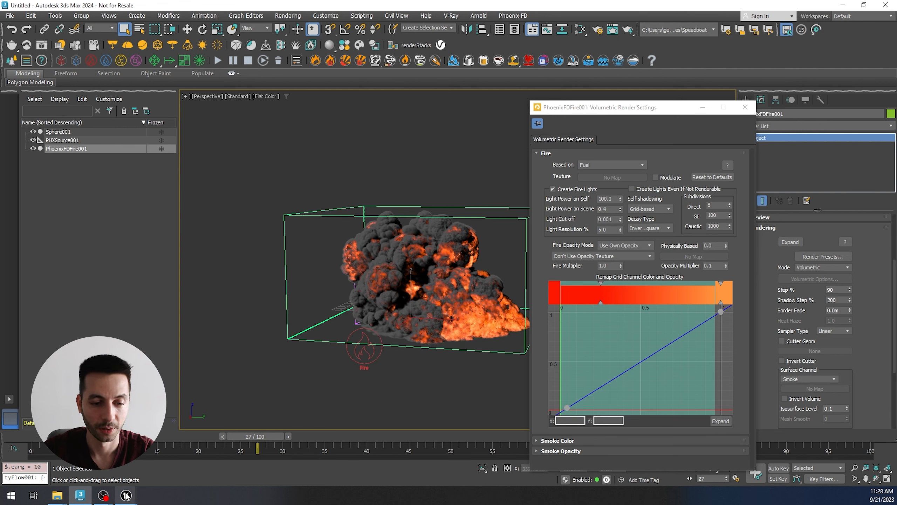
Step: Switch to Unreal Engine, close the Explosion_shader instance, and open the Phoenix_Shader material at its temperature nodes
mouse_move(124, 496)
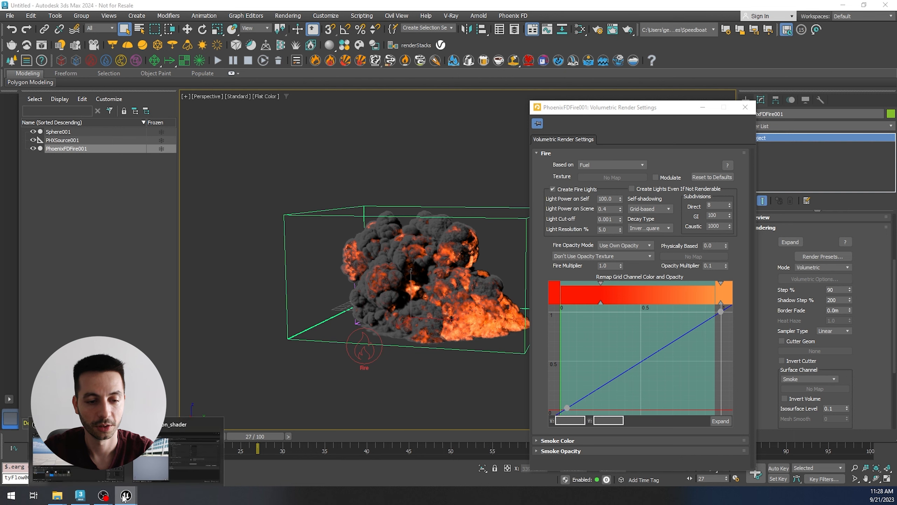
click(186, 458)
drag(441, 281, 464, 264)
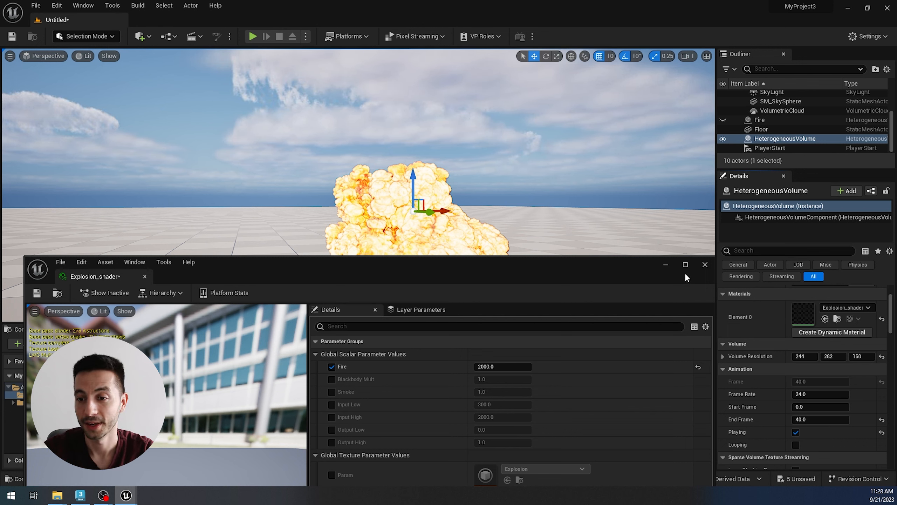
click(705, 265)
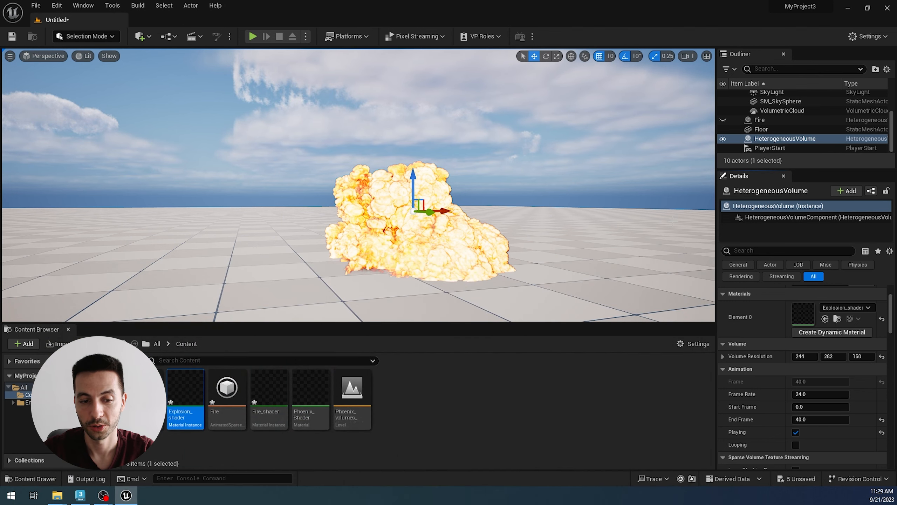
click(319, 401)
double_click(320, 401)
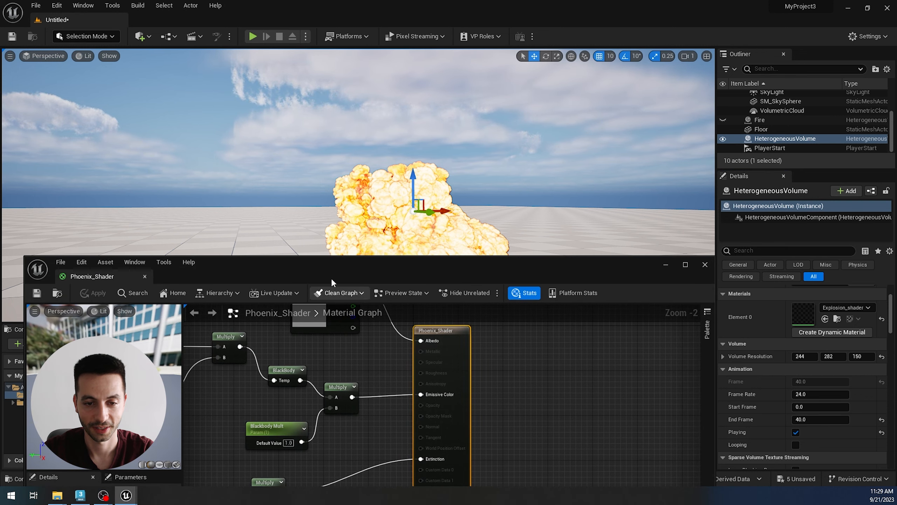
right_drag(351, 264, 403, 289)
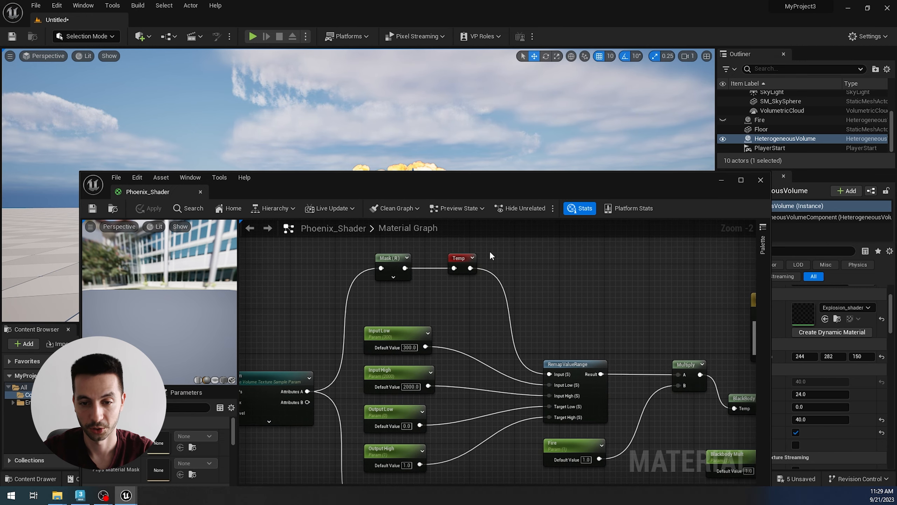
Step: Set the component mask feeding the Temp node to the B channel only, save Phoenix_Shader, and close it after checking the explosion
click(393, 274)
drag(401, 184, 410, 158)
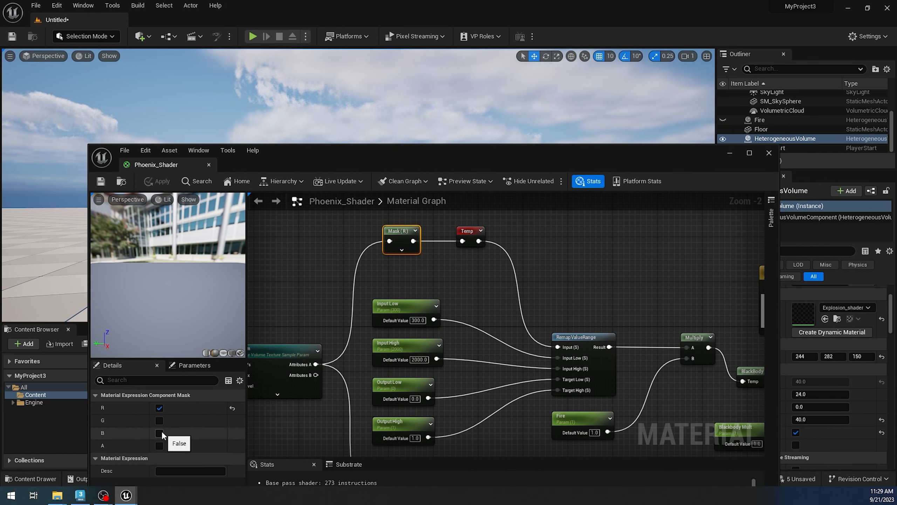
click(160, 408)
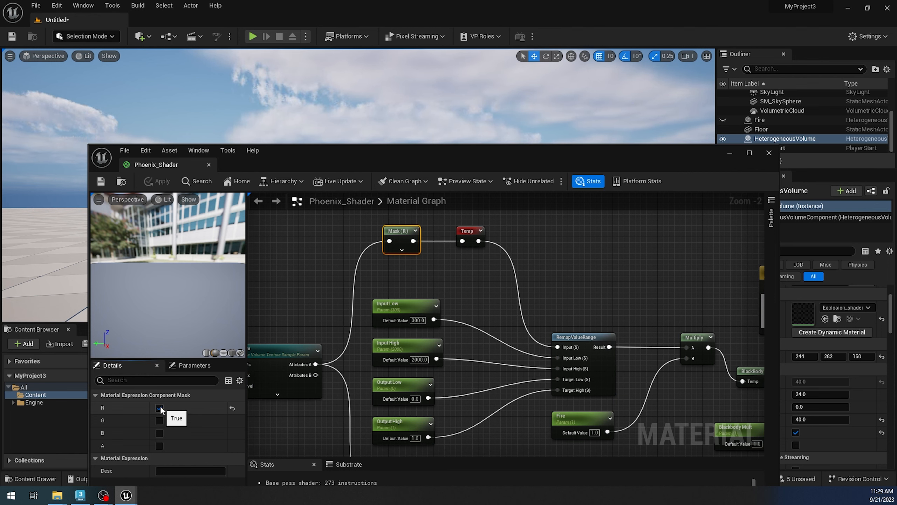
click(160, 433)
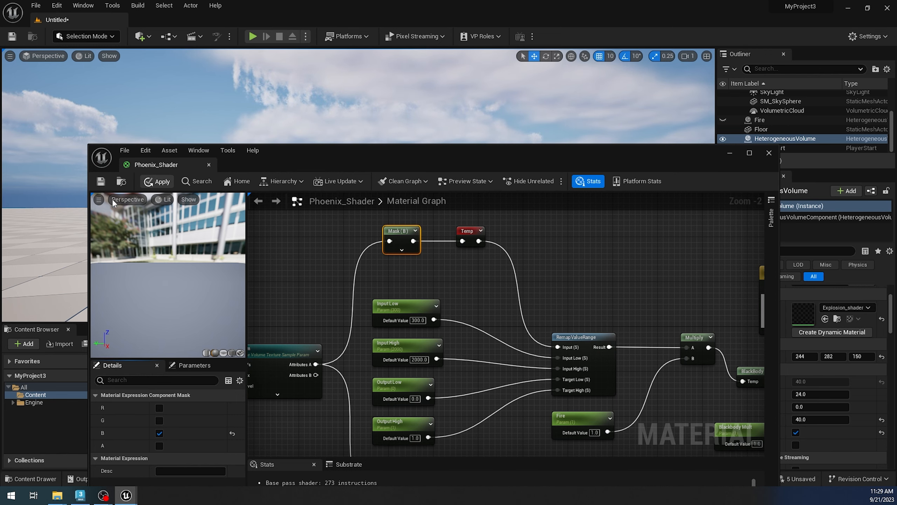
click(101, 182)
drag(645, 156, 582, 316)
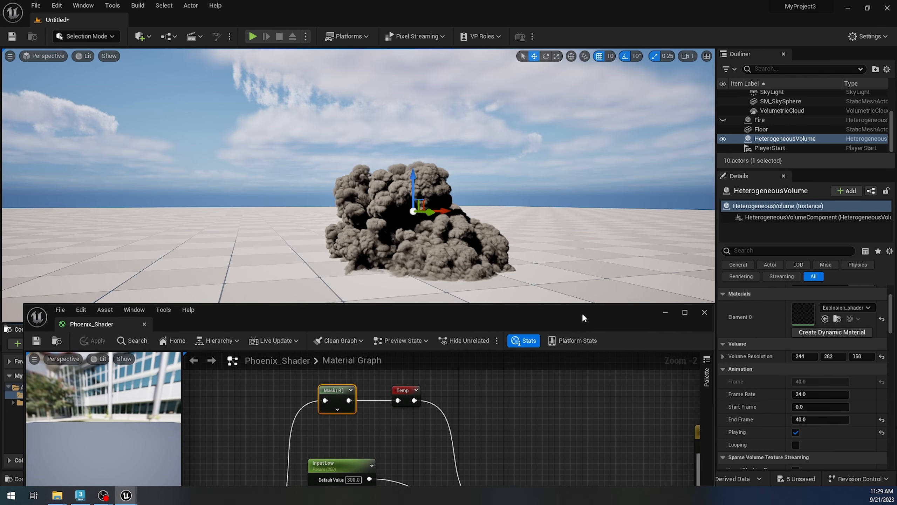
mouse_move(448, 249)
alt+mouse_down()
mouse_move(462, 257)
mouse_move(455, 252)
alt+mouse_up()
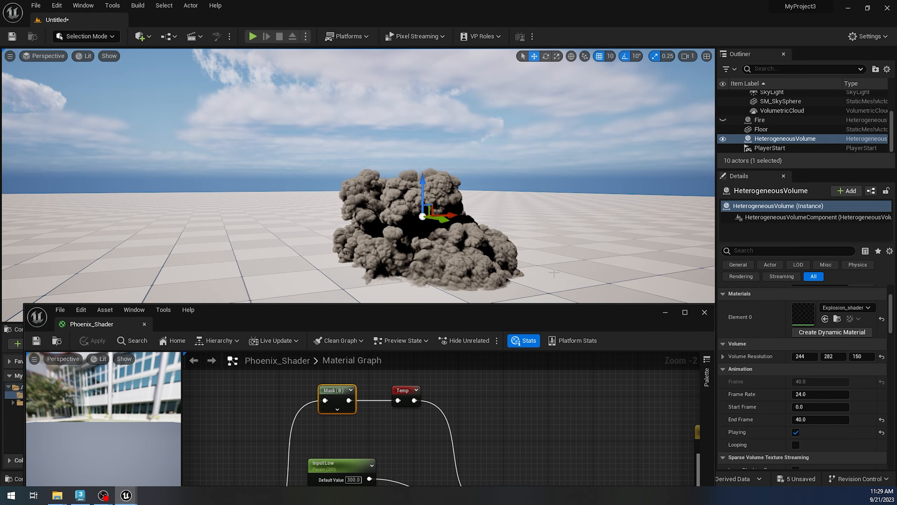
click(704, 312)
alt+drag(508, 279, 521, 282)
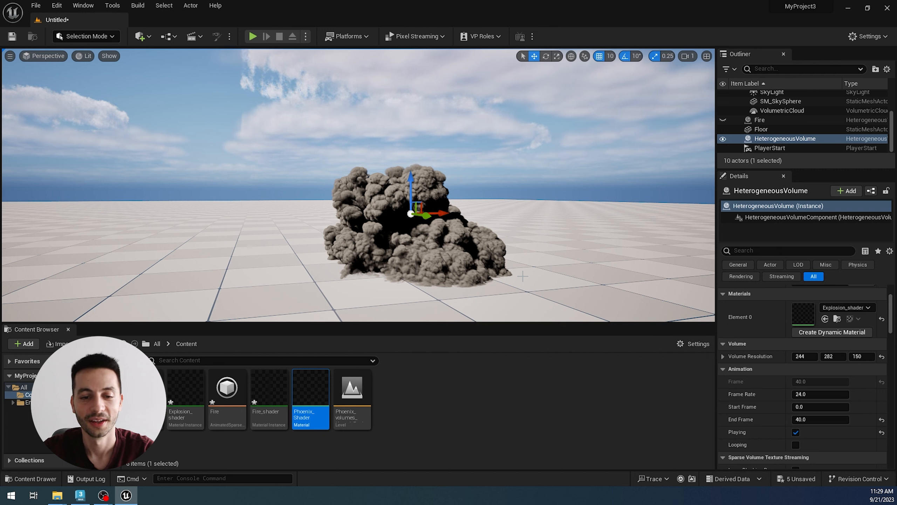
Step: Switch to 3ds Max, close the Volumetric Render Settings, and check the channel ranges in the simulation's Cache File Content
click(81, 502)
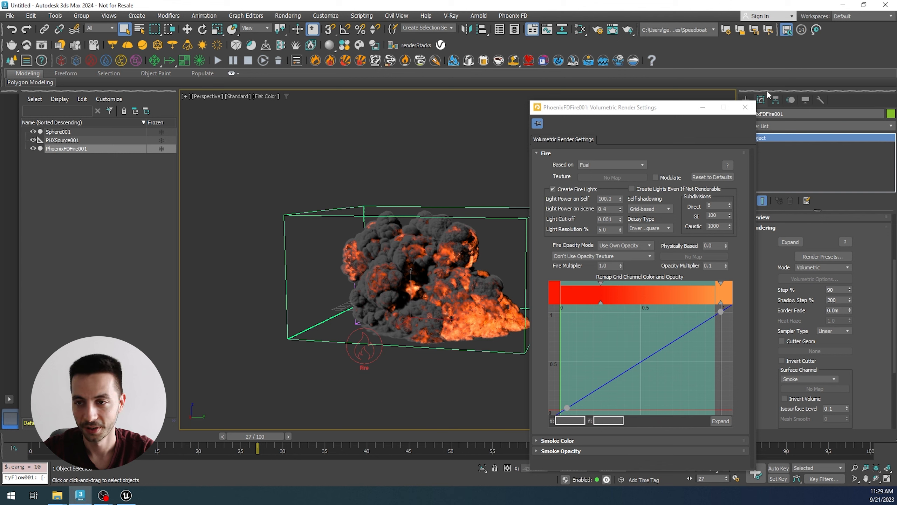
click(745, 107)
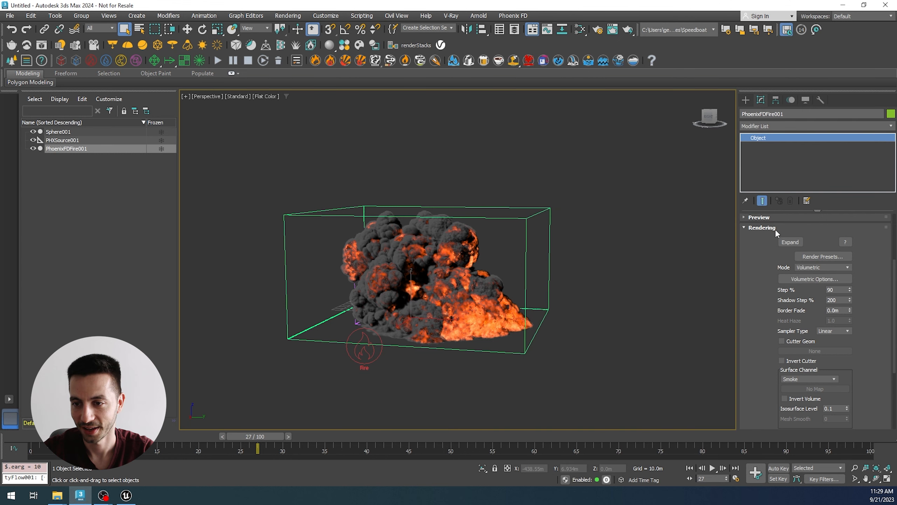
click(774, 227)
click(768, 221)
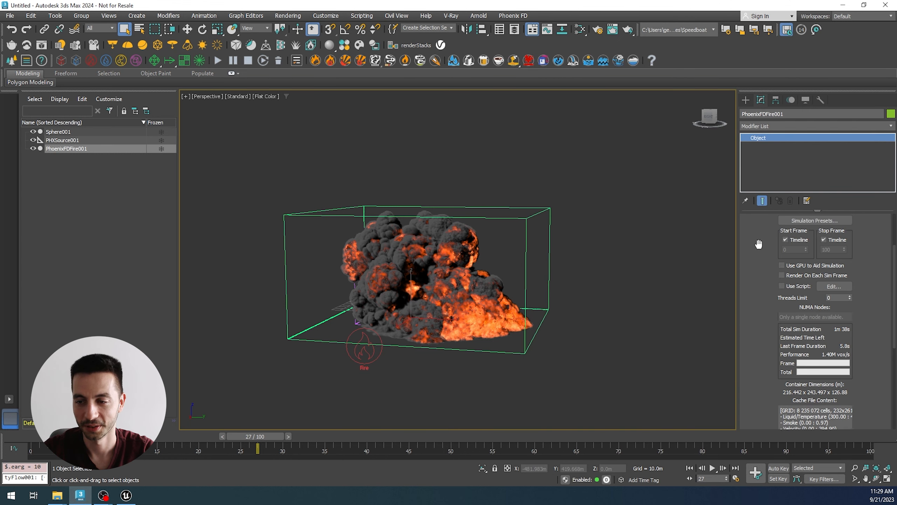
drag(759, 245, 758, 159)
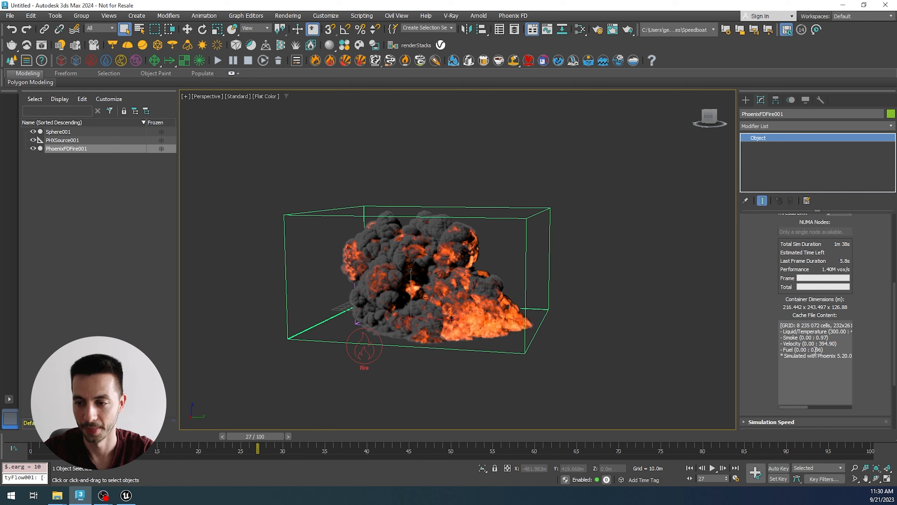
Step: Switch to Unreal Engine and open the Explosion_shader material instance, placing its window so the explosion stays in view
click(126, 495)
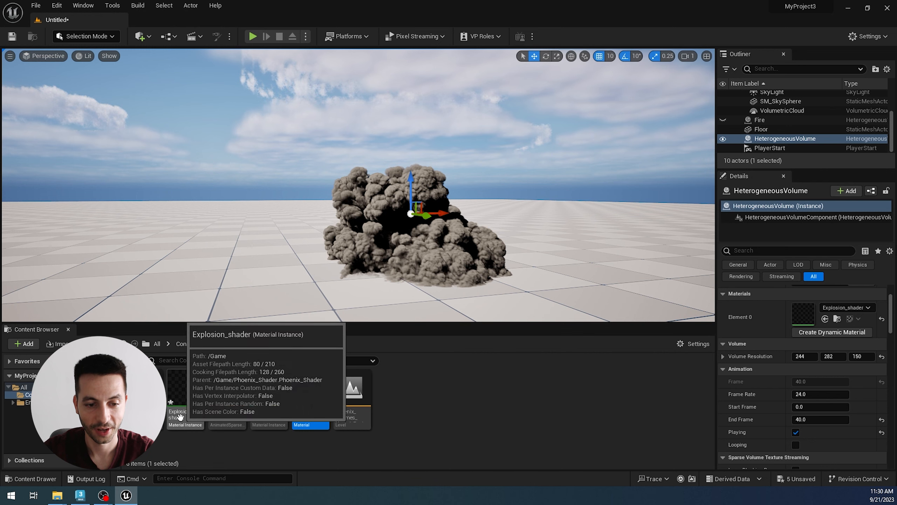
double_click(185, 388)
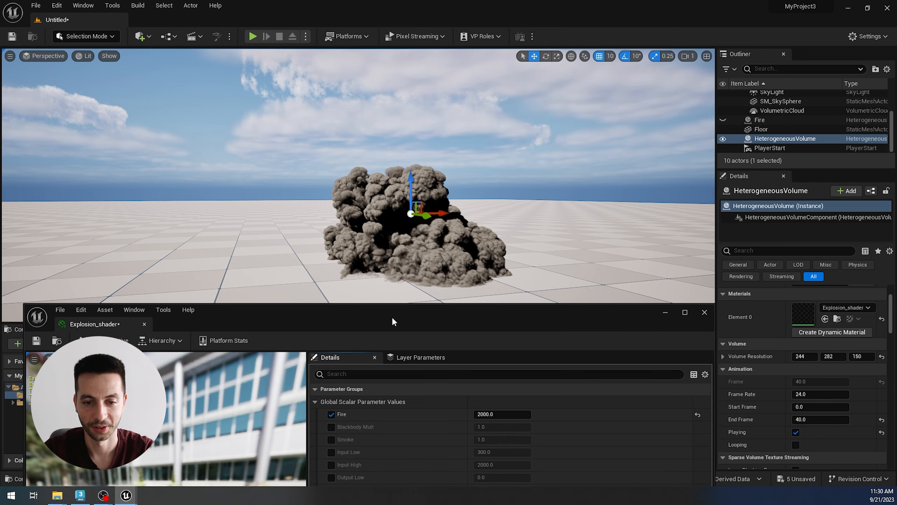
drag(391, 316, 304, 285)
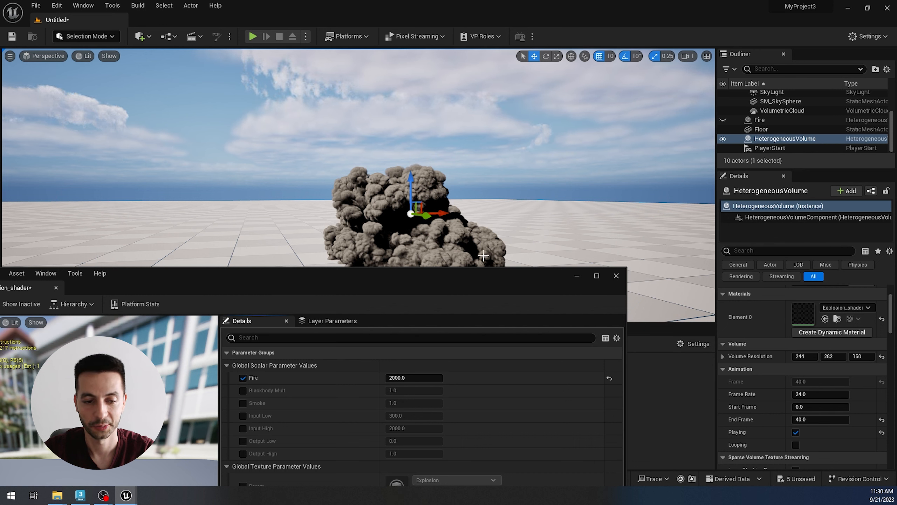
Step: Override the input range in Explosion_shader with Input Low 0 and Input High 1, and inspect the explosion up close
click(243, 416)
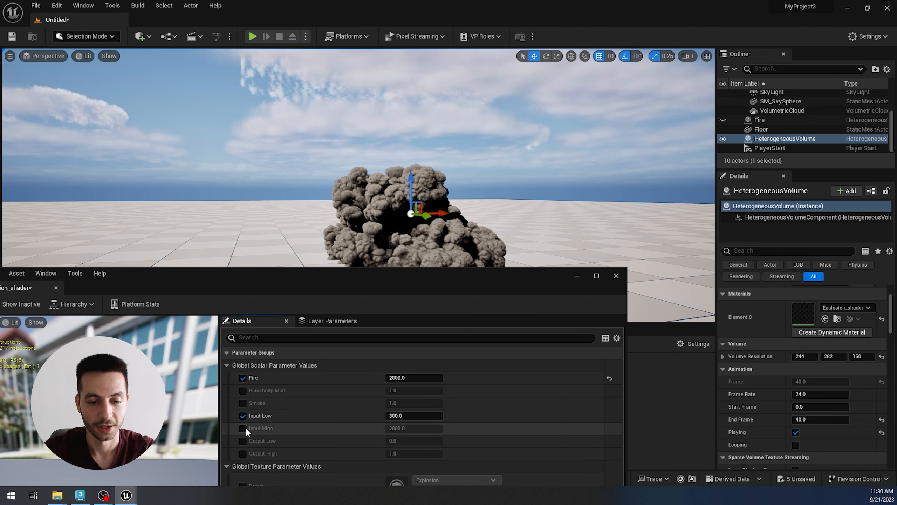
click(244, 428)
click(402, 418)
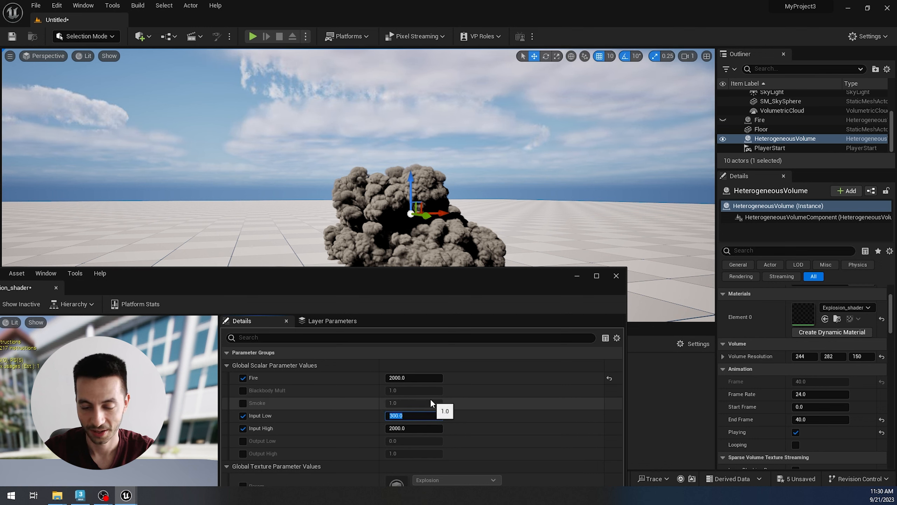
text(0)
key(Return)
click(405, 428)
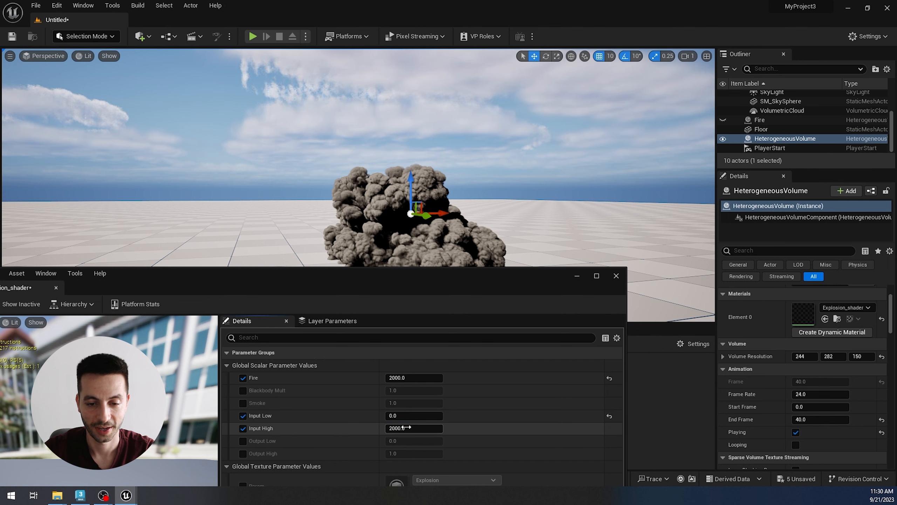
text(1)
key(Return)
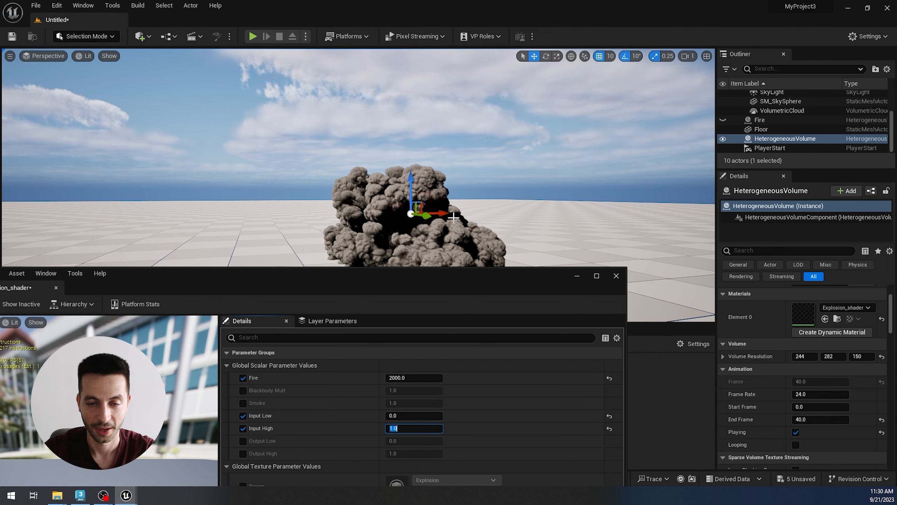
scroll(445, 208, up, 3)
scroll(491, 217, up, 2)
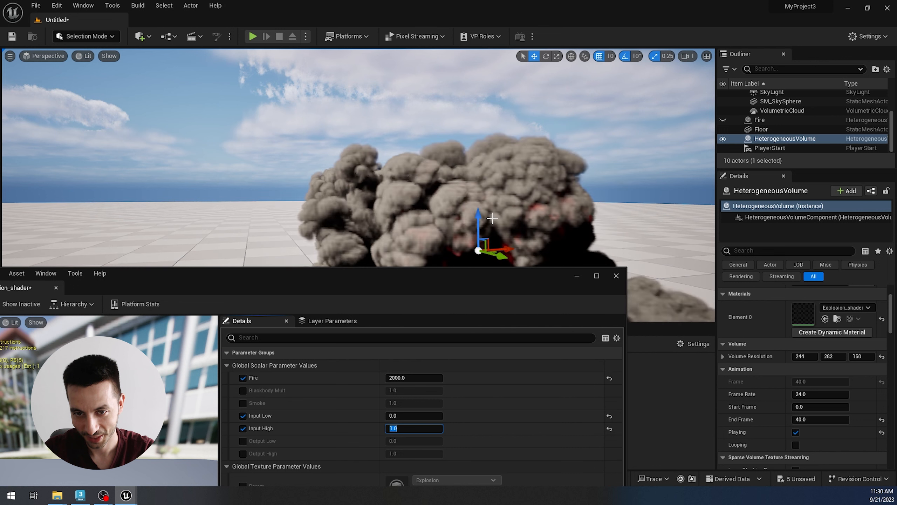
scroll(474, 222, down, 2)
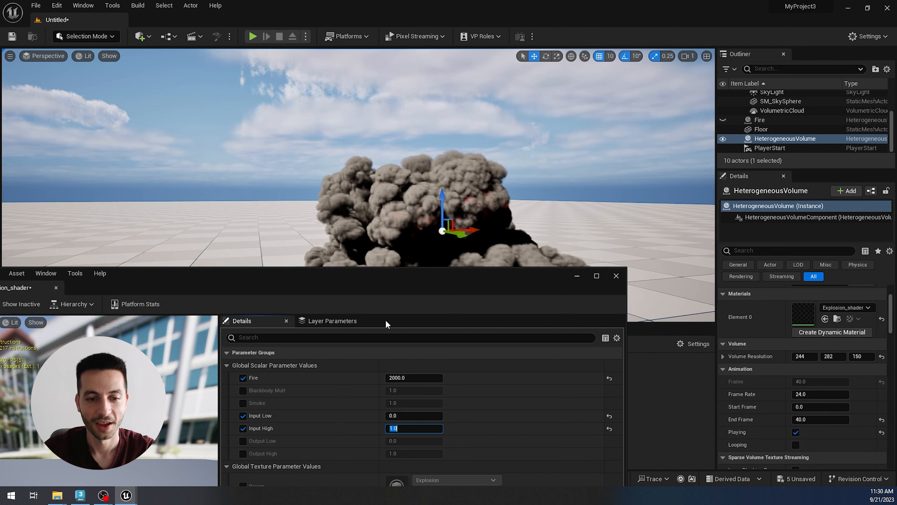
Step: Set the Explosion_shader's Fire parameter to 5000 and raise it to 8000, checking the explosion from different angles
click(393, 377)
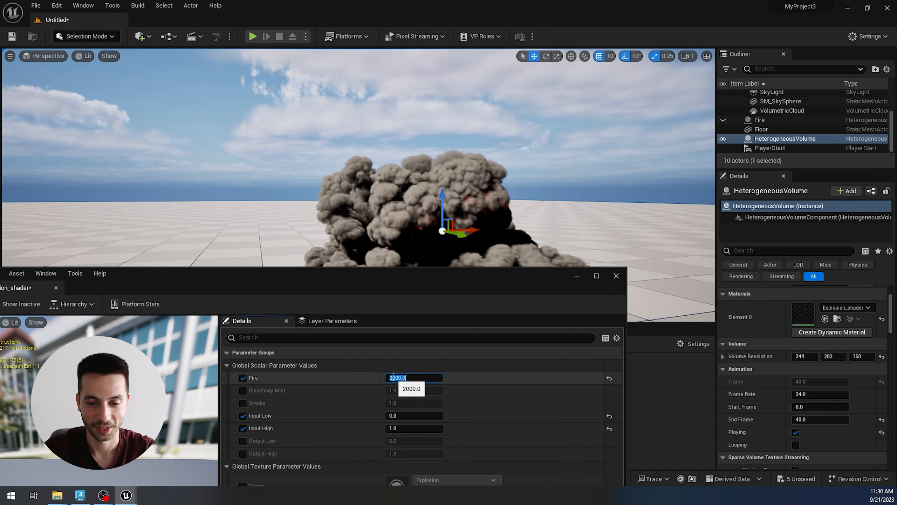
text(5000)
key(Return)
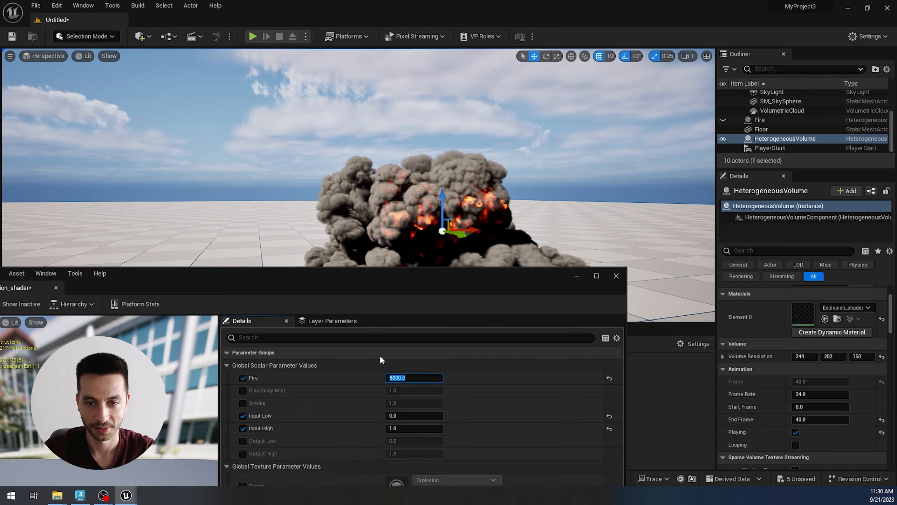
scroll(372, 197, down, 2)
alt+drag(501, 251, 597, 263)
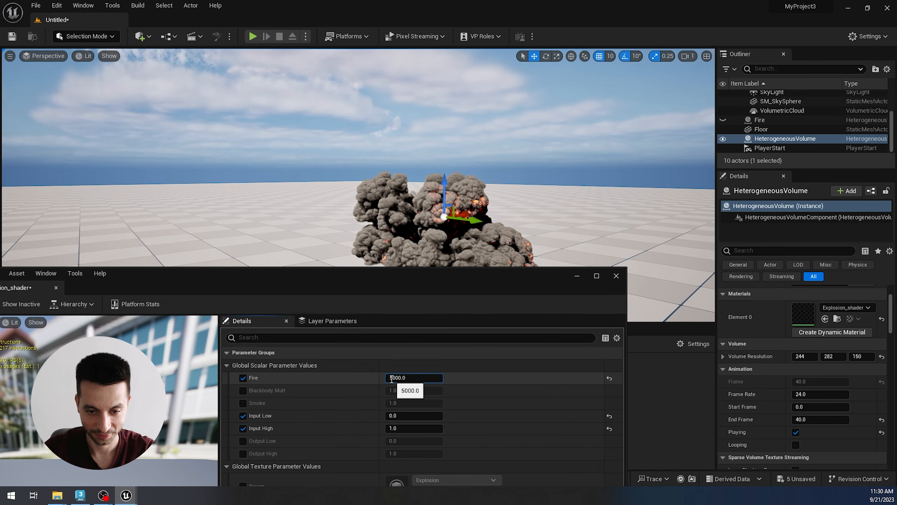
text(8)
key(Return)
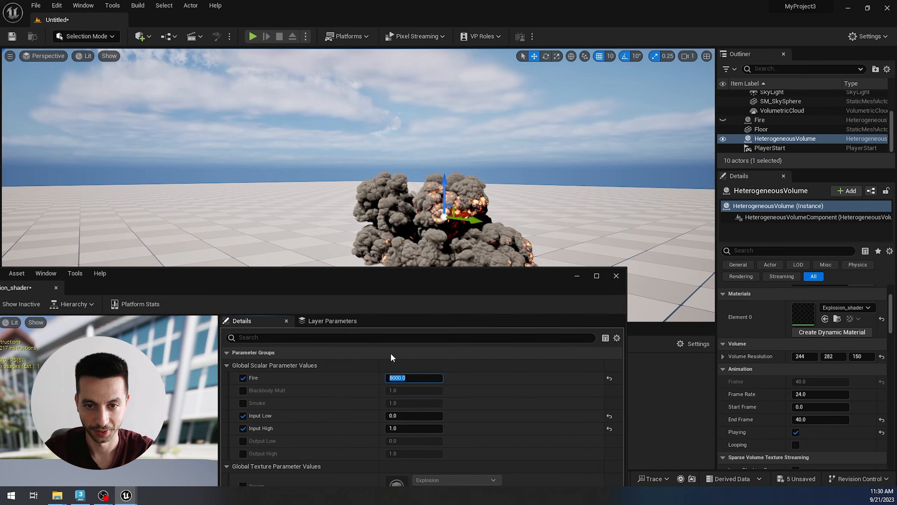
alt+drag(406, 237, 348, 217)
Step: Loop the explosion's animation to review the fire over time, and turn looping off again
click(795, 445)
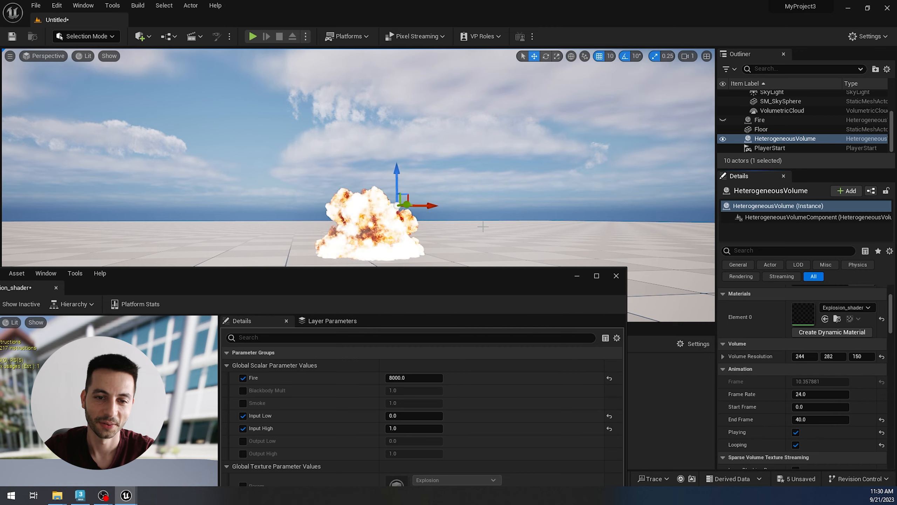
alt+drag(498, 226, 496, 252)
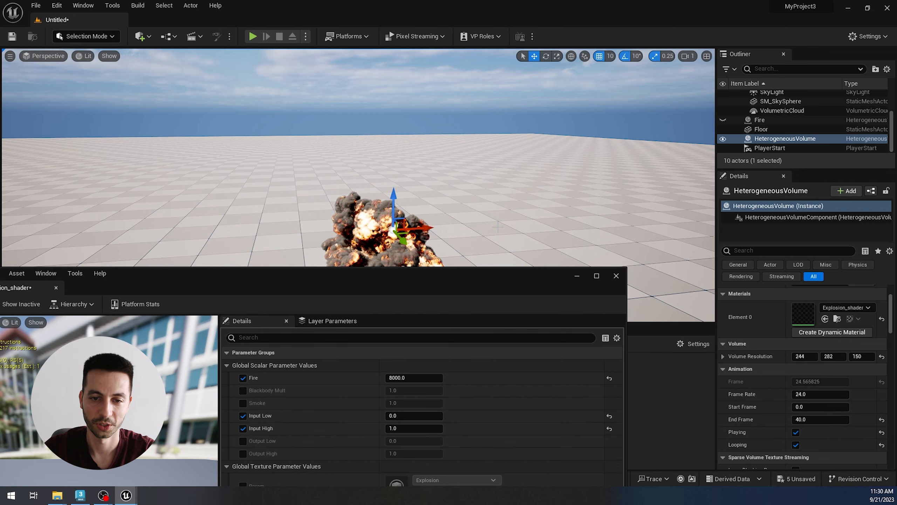
click(796, 444)
mouse_move(467, 222)
alt+mouse_down()
mouse_move(438, 198)
mouse_move(466, 217)
mouse_move(469, 210)
alt+mouse_up()
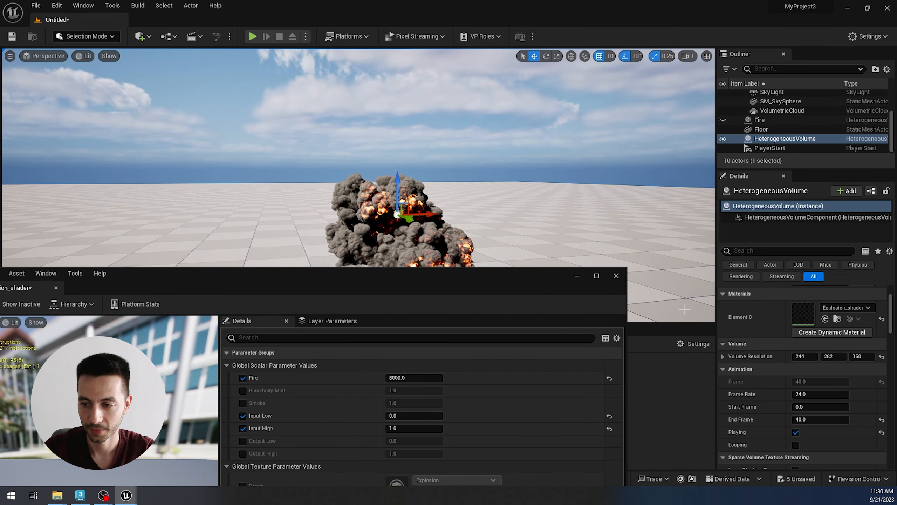
Step: Stop the explosion volume's playback, set its frame to 30, and inspect that frame from several angles
click(797, 433)
click(804, 382)
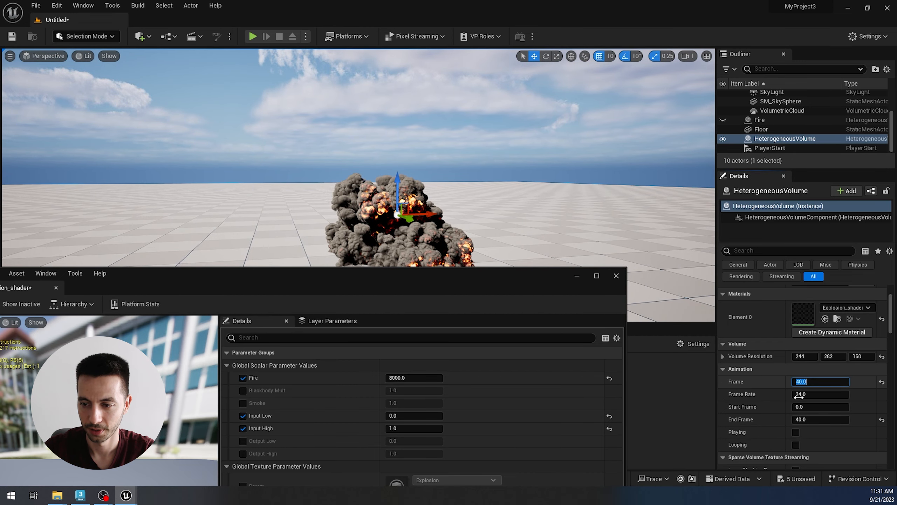
text(30)
key(Return)
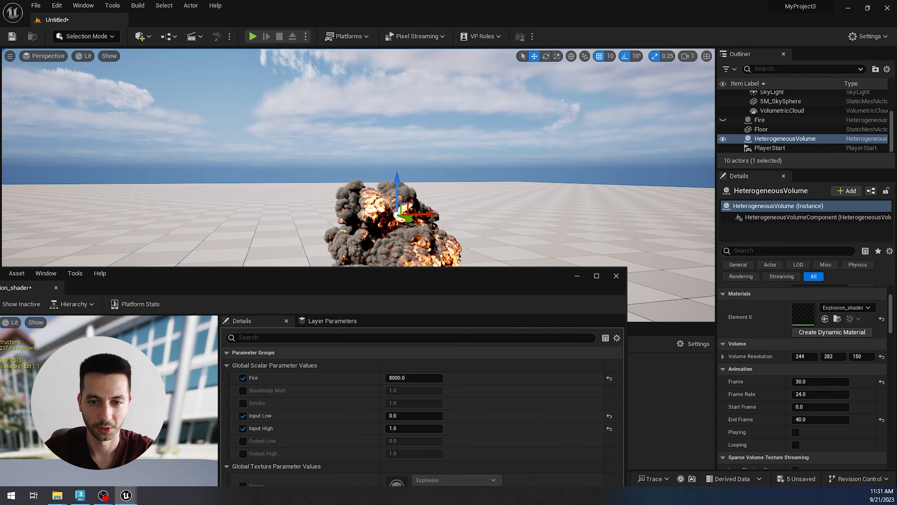
alt+drag(426, 235, 444, 237)
scroll(426, 235, up, 2)
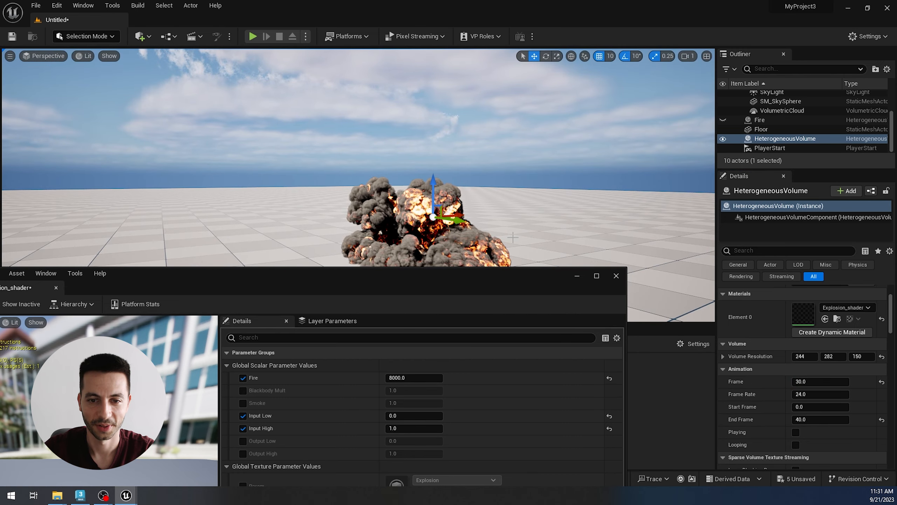
mouse_move(491, 239)
middle_down()
mouse_move(490, 217)
mouse_move(484, 260)
mouse_move(491, 239)
middle_up()
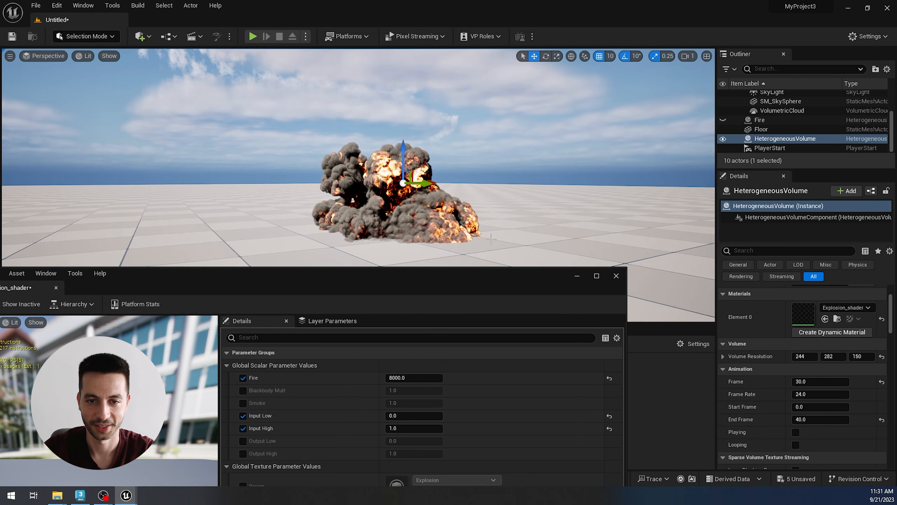
scroll(491, 239, up, 2)
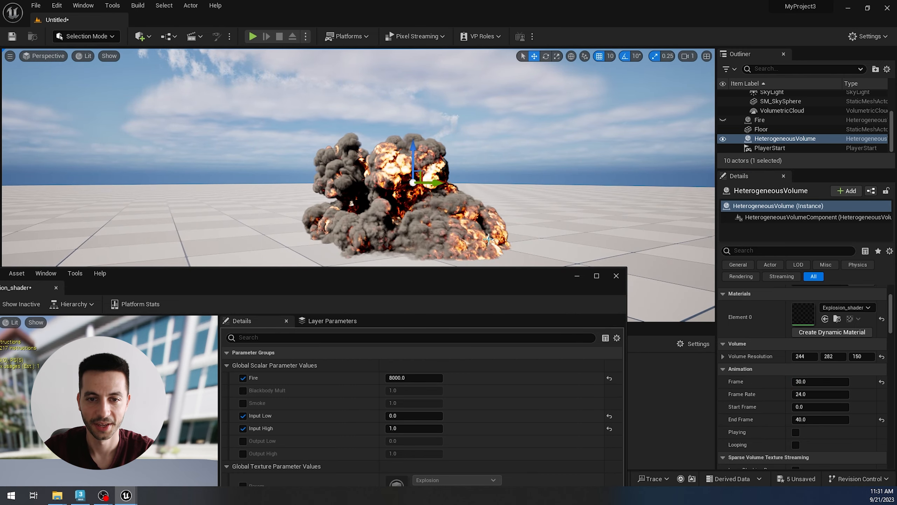
alt+drag(528, 232, 477, 230)
Step: Enable the Smoke parameter in Explosion_shader, try it at 0, and set it to about 0.304
mouse_move(451, 281)
mouse_down()
mouse_move(465, 262)
mouse_move(447, 227)
mouse_move(447, 269)
mouse_up()
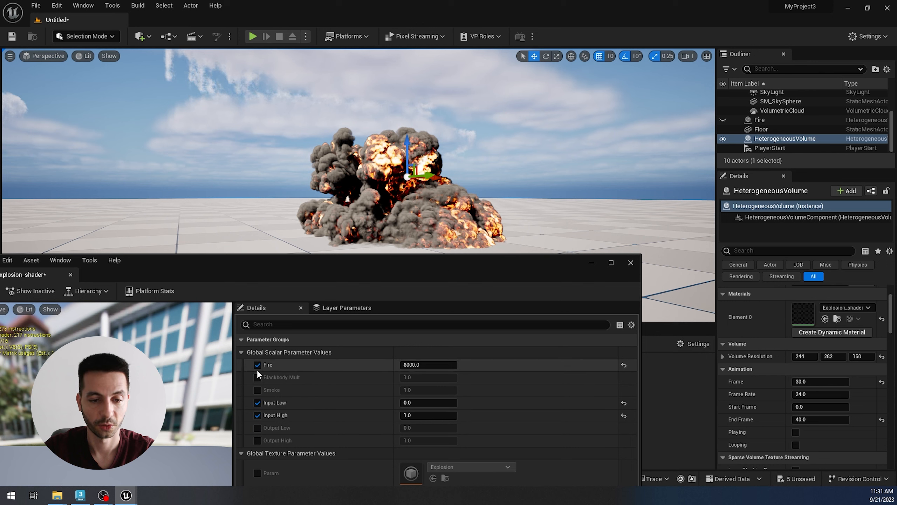
click(257, 390)
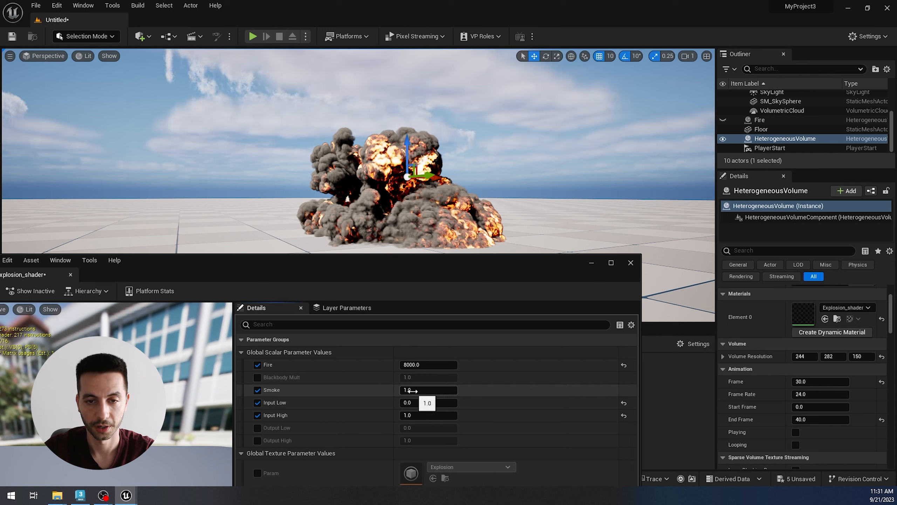
drag(424, 390, 410, 389)
mouse_move(417, 212)
alt+mouse_down()
mouse_move(339, 213)
mouse_move(466, 212)
mouse_move(419, 214)
alt+mouse_up()
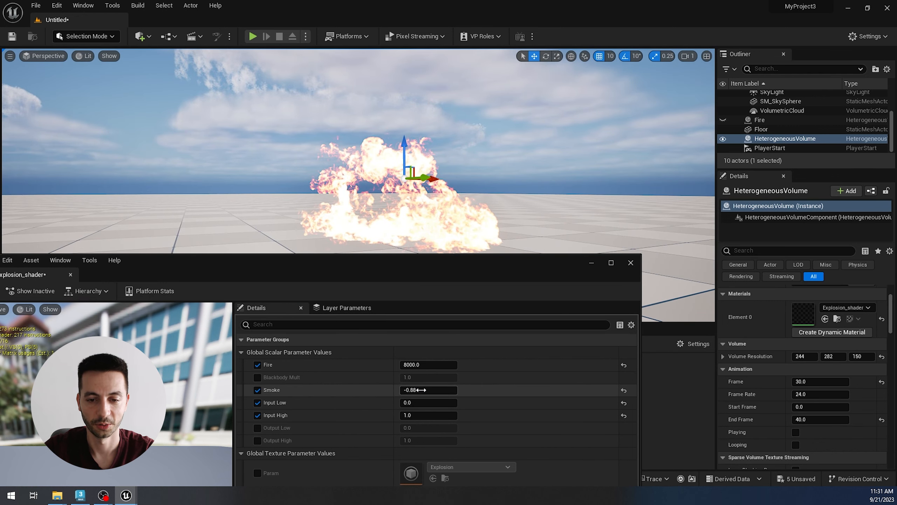
text(0)
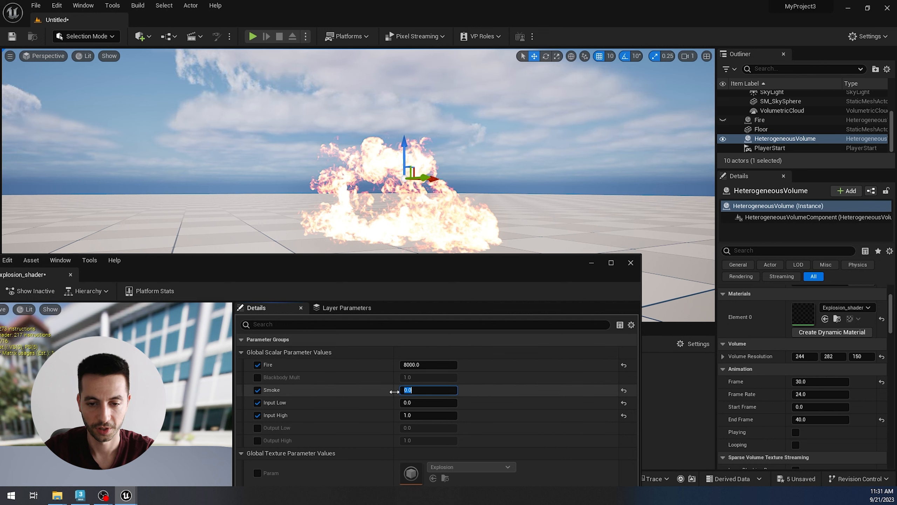
mouse_move(394, 391)
mouse_down()
mouse_move(408, 392)
mouse_move(399, 395)
mouse_up()
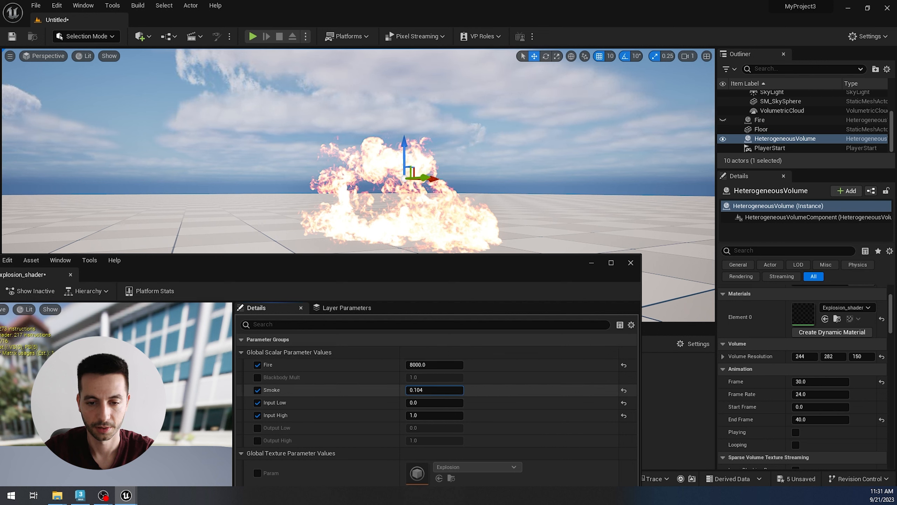
key(Return)
drag(411, 389, 409, 389)
mouse_move(412, 238)
alt+mouse_down()
mouse_move(445, 244)
mouse_move(415, 242)
alt+mouse_up()
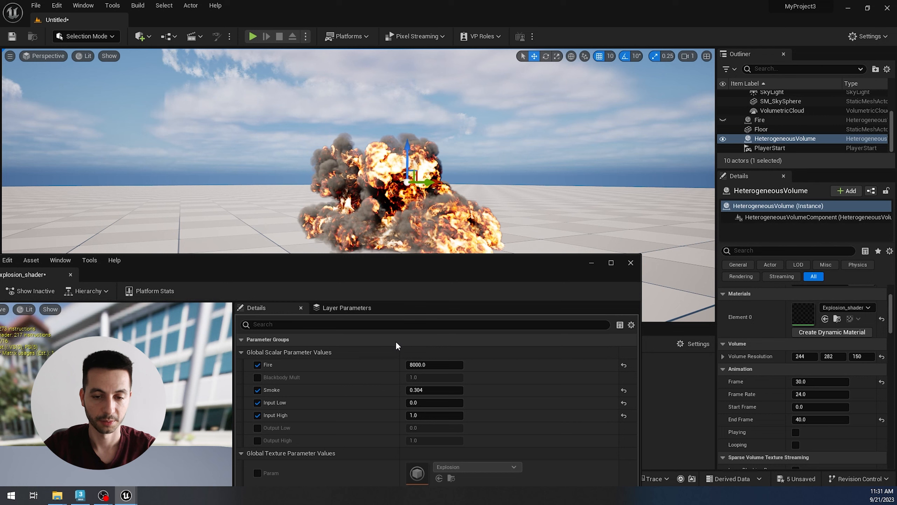
Step: Compare the explosion with the Fire parameter at 0 and 1000, and set Fire to 5000
click(434, 365)
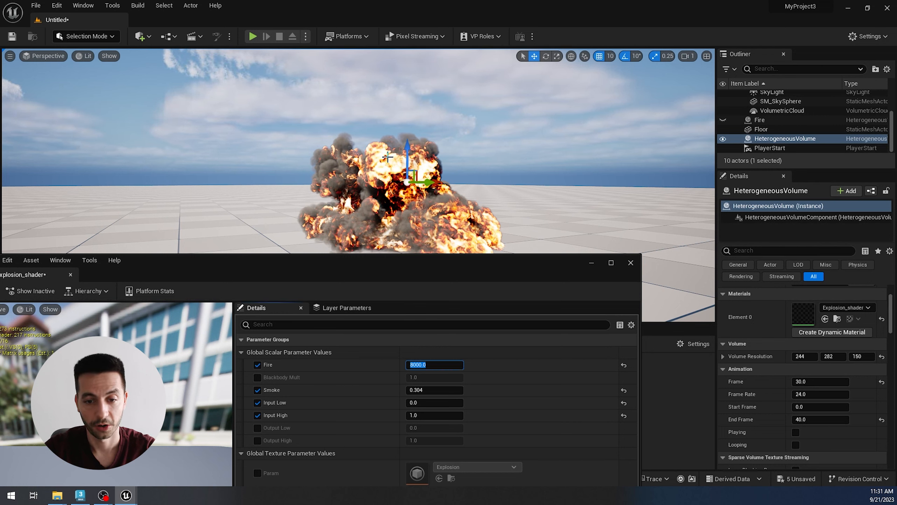
key(Return)
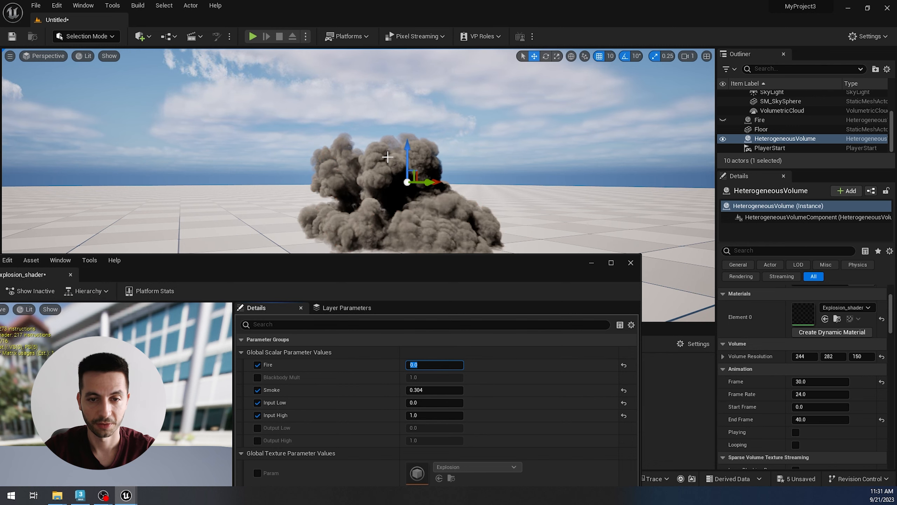
alt+drag(411, 212, 417, 231)
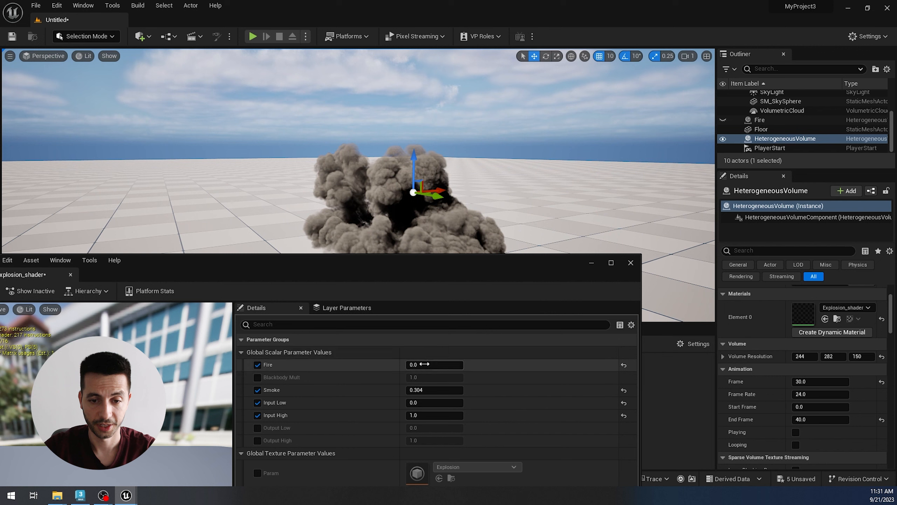
text(1000)
key(Return)
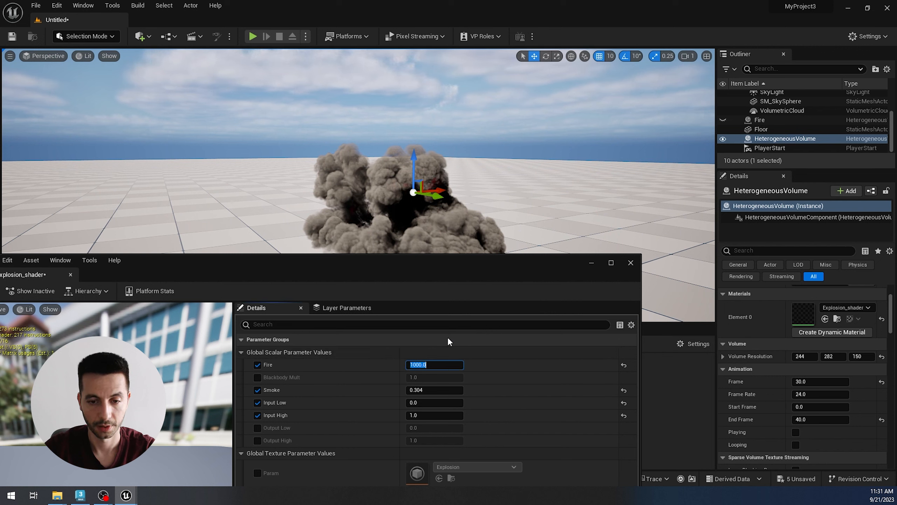
text(5000)
key(Return)
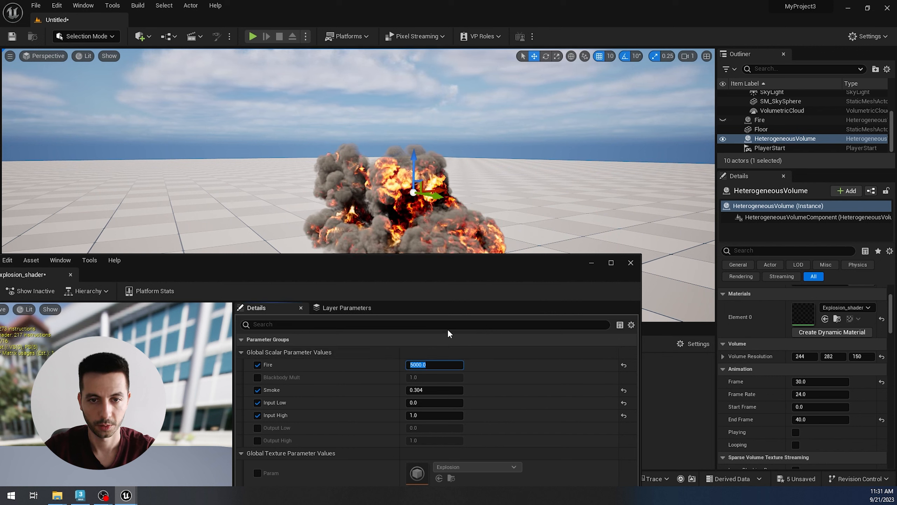
alt+drag(425, 202, 417, 194)
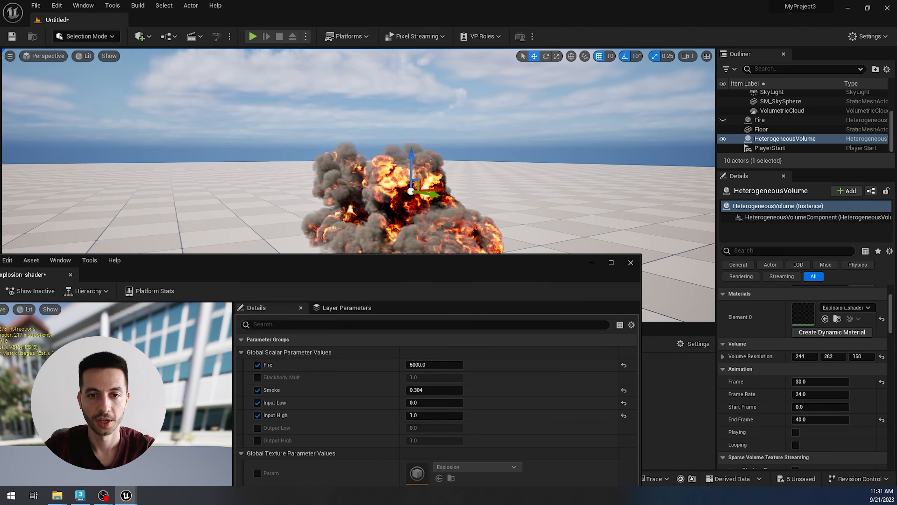
Step: Enable the Blackbody Mult parameter, try it at about 9.17, and lower it to about 0.36
click(258, 377)
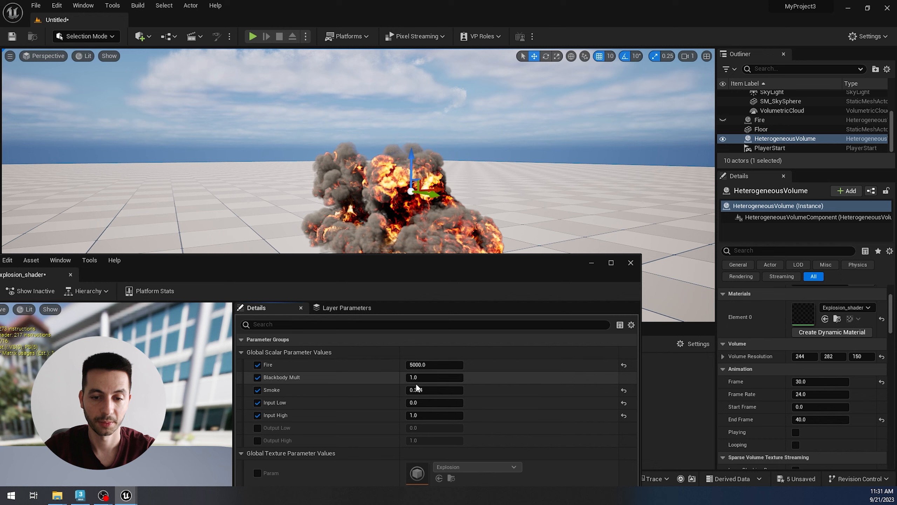
drag(426, 378, 455, 377)
alt+drag(390, 235, 293, 199)
alt+drag(370, 228, 364, 223)
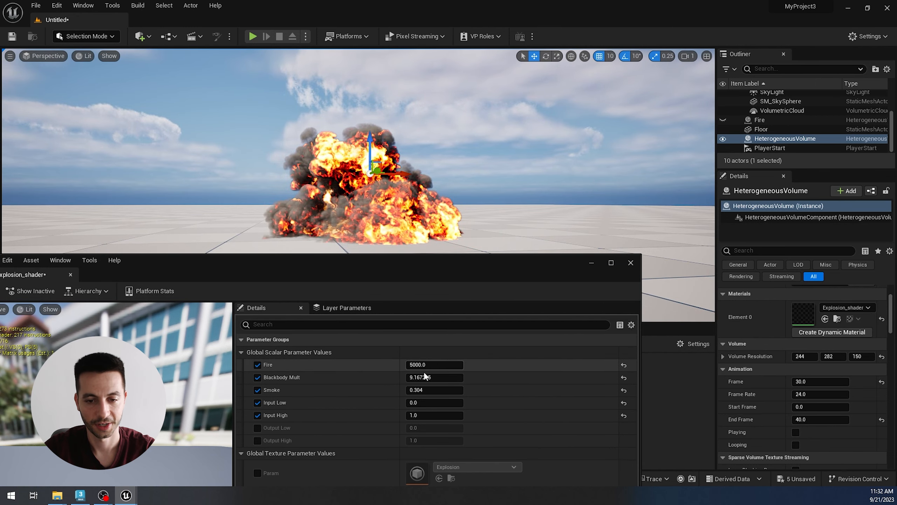
mouse_move(428, 377)
mouse_down()
mouse_move(414, 378)
mouse_move(446, 378)
mouse_up()
alt+drag(422, 215, 403, 208)
click(420, 391)
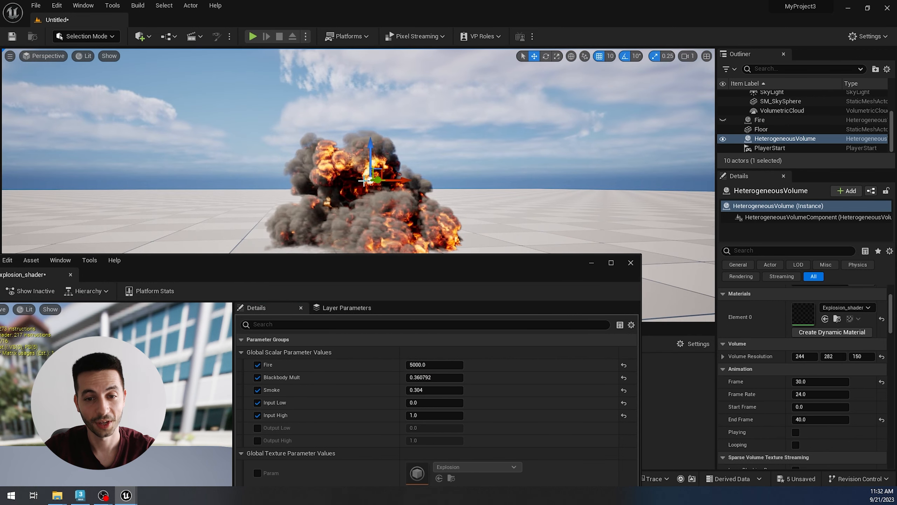
Step: Try the Smoke parameter of Explosion_shader at 2 and lower it to about 1.167
click(435, 389)
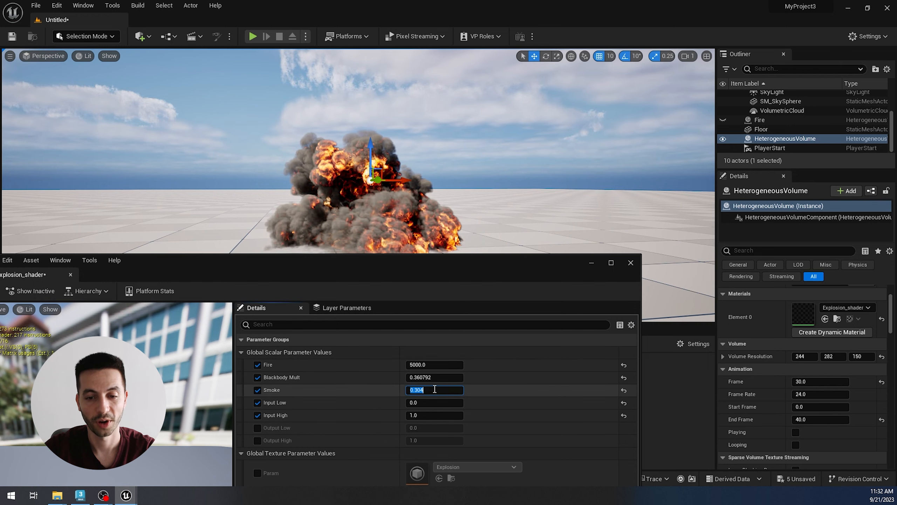
text(2)
key(Return)
mouse_move(346, 219)
alt+mouse_down()
mouse_move(282, 224)
mouse_move(367, 228)
mouse_move(339, 209)
alt+mouse_up()
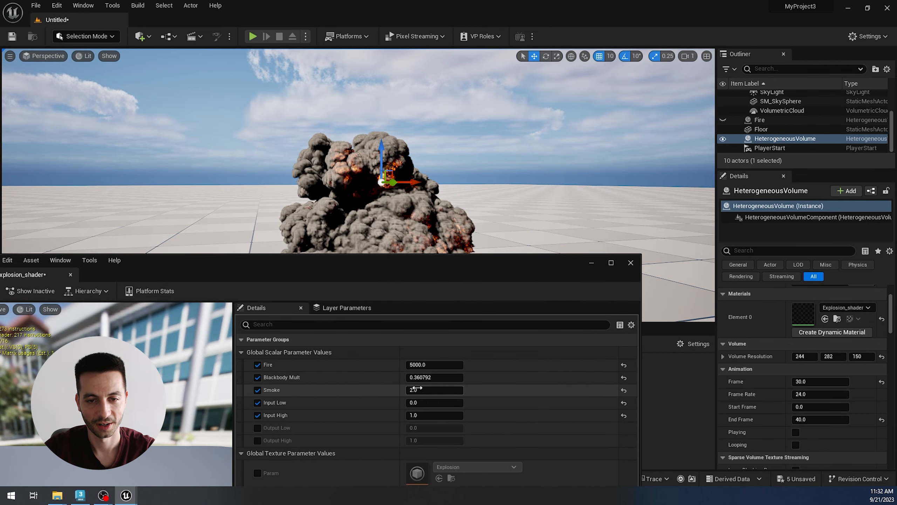
drag(413, 389, 395, 390)
Step: Set the Blackbody Mult parameter of Explosion_shader to 2
click(420, 377)
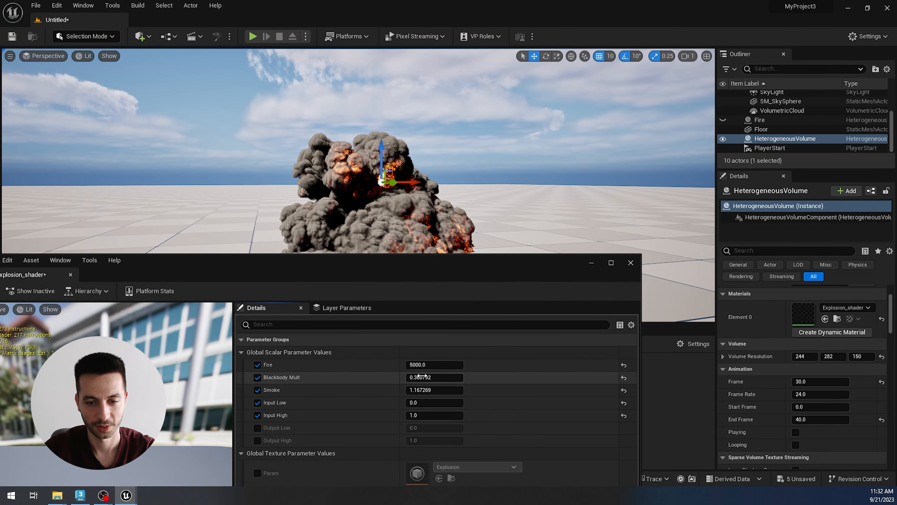
text(2)
key(Return)
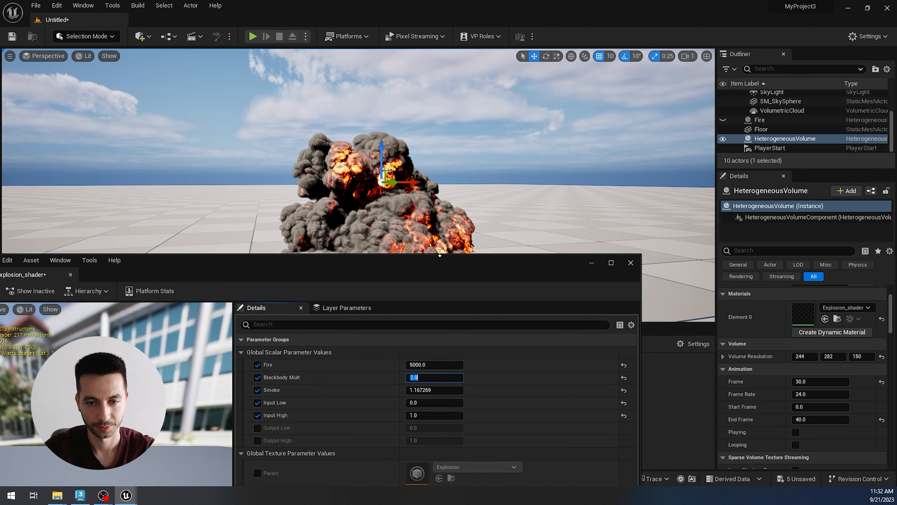
Step: Enable the Smoke color parameter in Explosion_shader and tint the smoke a warm orange-brown
alt+drag(440, 250, 419, 222)
click(254, 459)
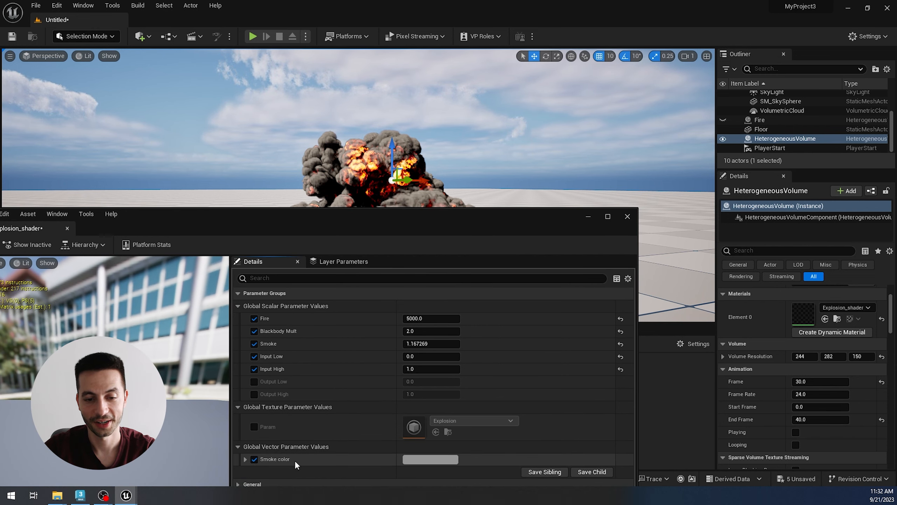
click(423, 459)
click(507, 334)
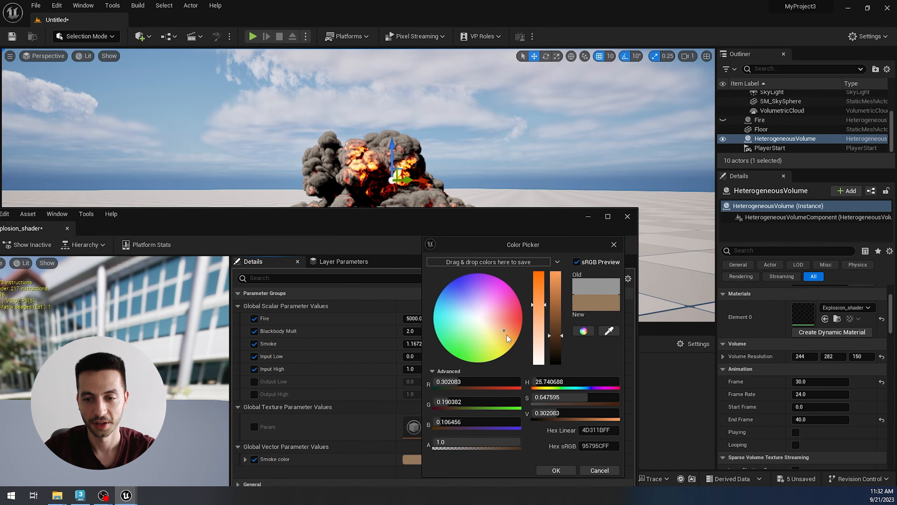
click(557, 468)
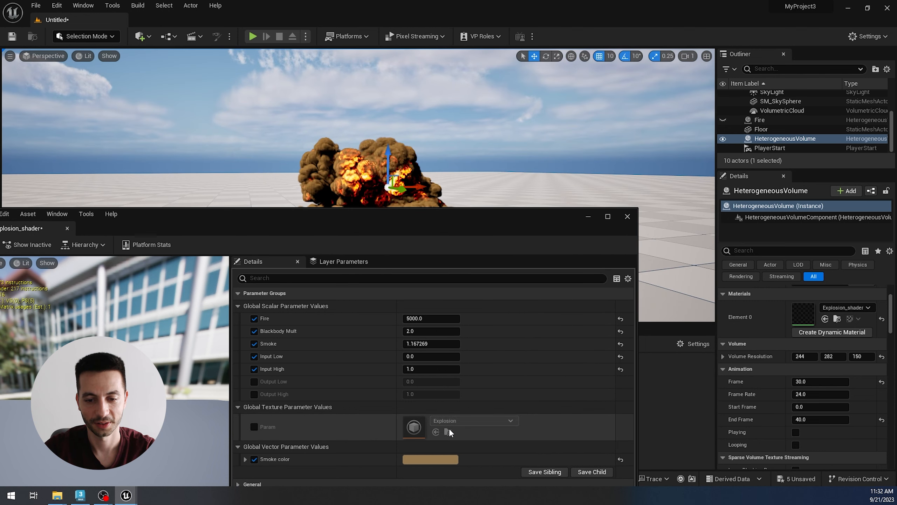
Step: Reduce the saturation of the Smoke color to about 0.453 for a paler beige-brown
click(444, 456)
click(563, 322)
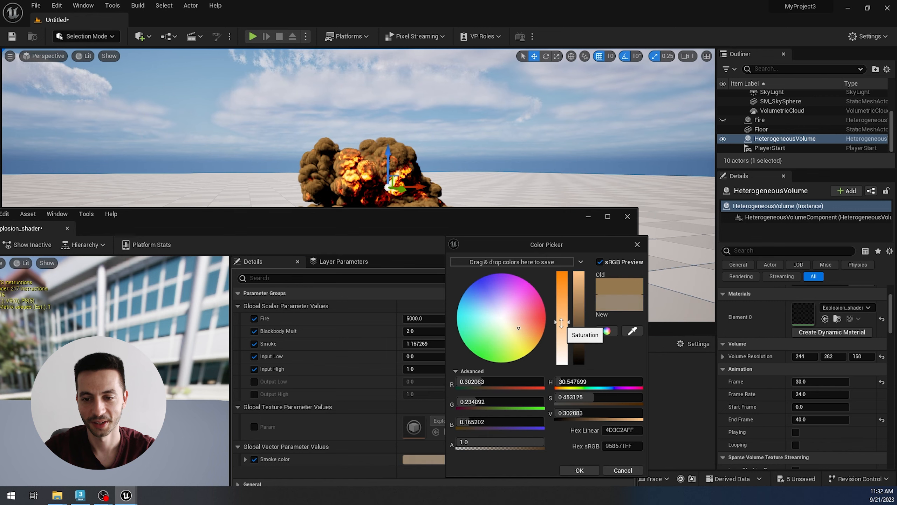
click(581, 470)
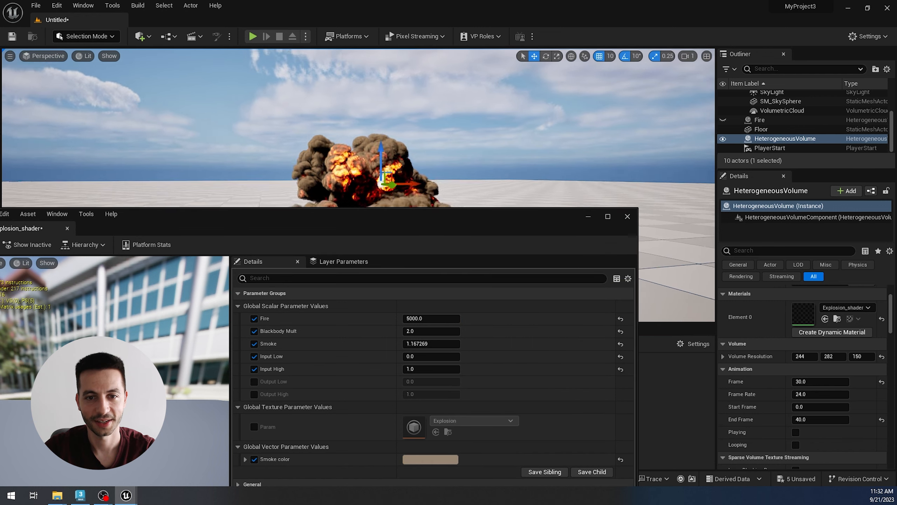
Step: Turn on Playing and Looping for the explosion volume and examine the animation from several angles and distances
right_drag(433, 173, 440, 187)
drag(455, 217, 461, 304)
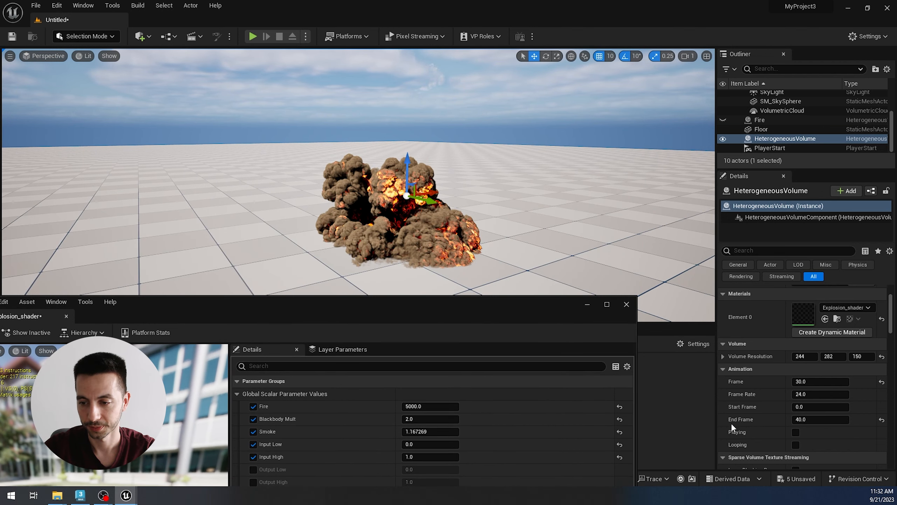
click(796, 432)
click(795, 444)
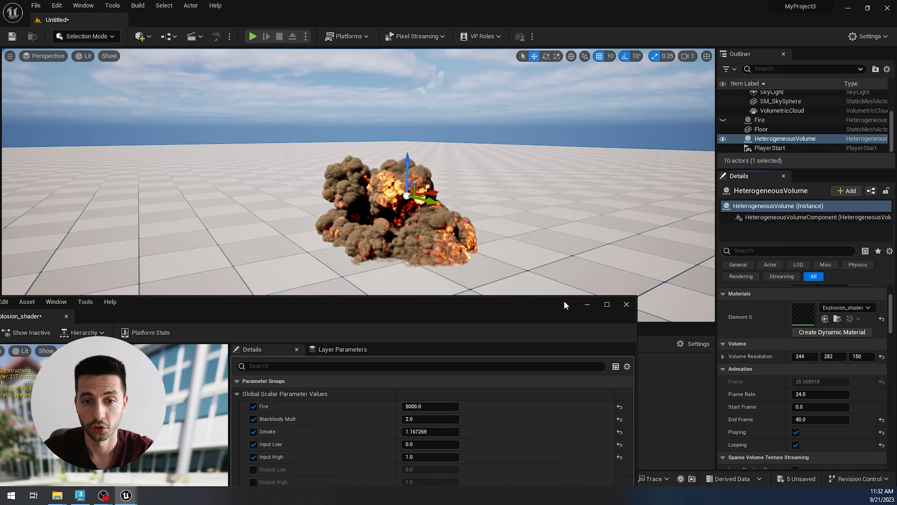
alt+drag(551, 270, 480, 270)
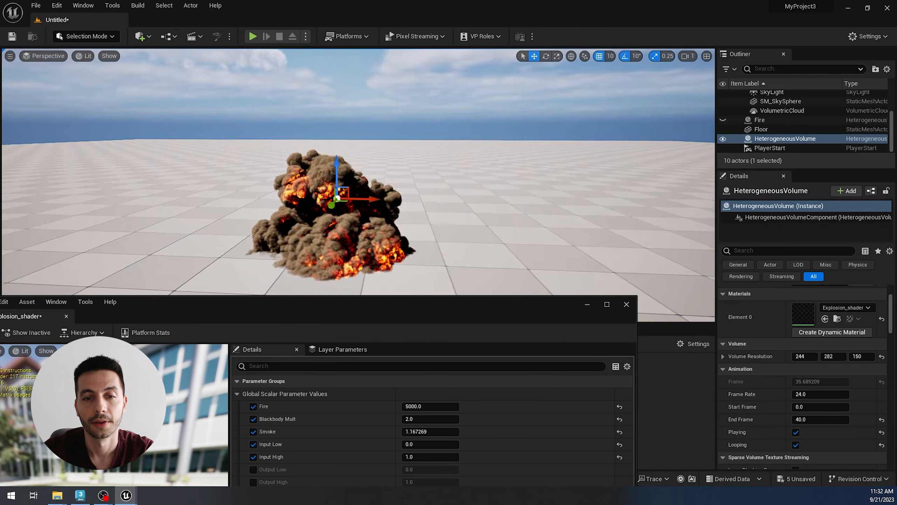
alt+drag(226, 178, 256, 192)
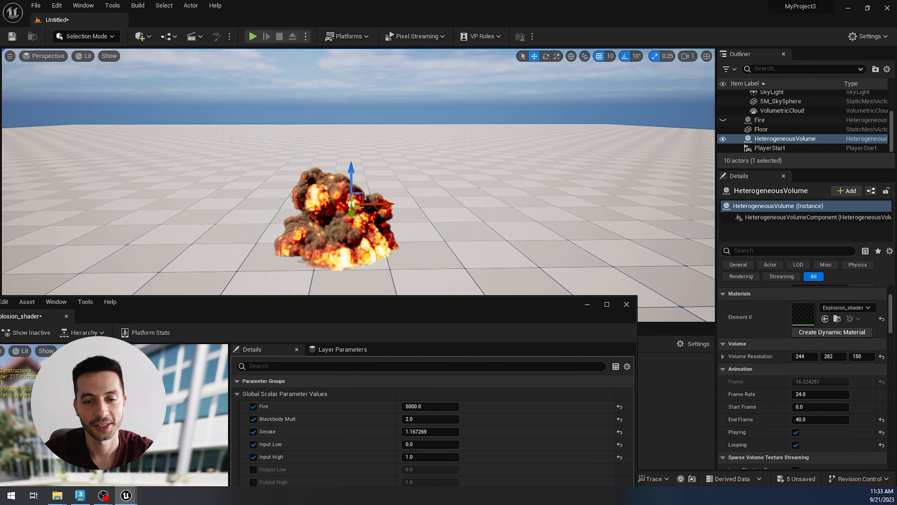
alt+drag(506, 242, 502, 224)
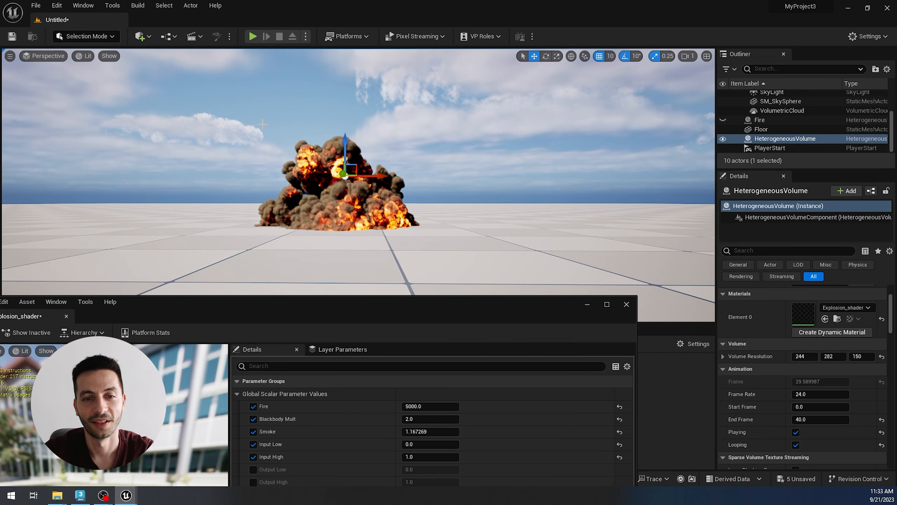
alt+drag(418, 190, 431, 200)
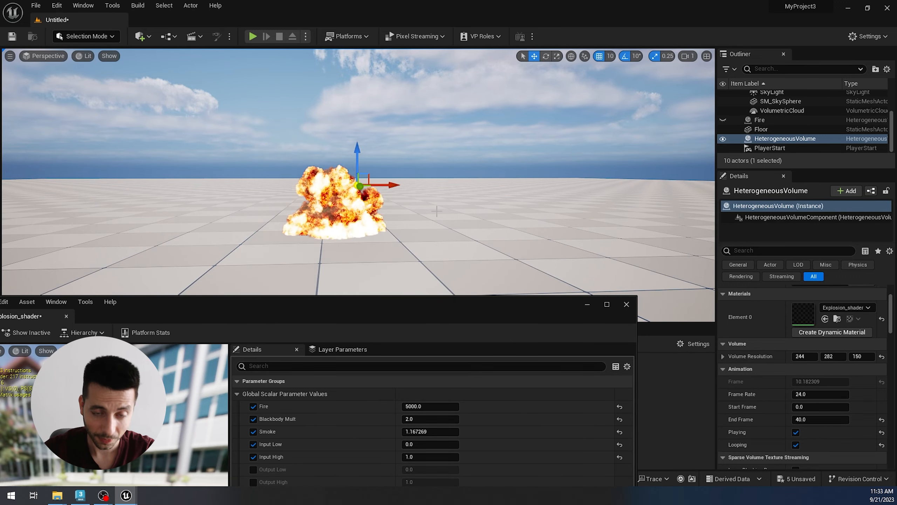
scroll(440, 218, up, 1)
alt+drag(441, 218, 437, 222)
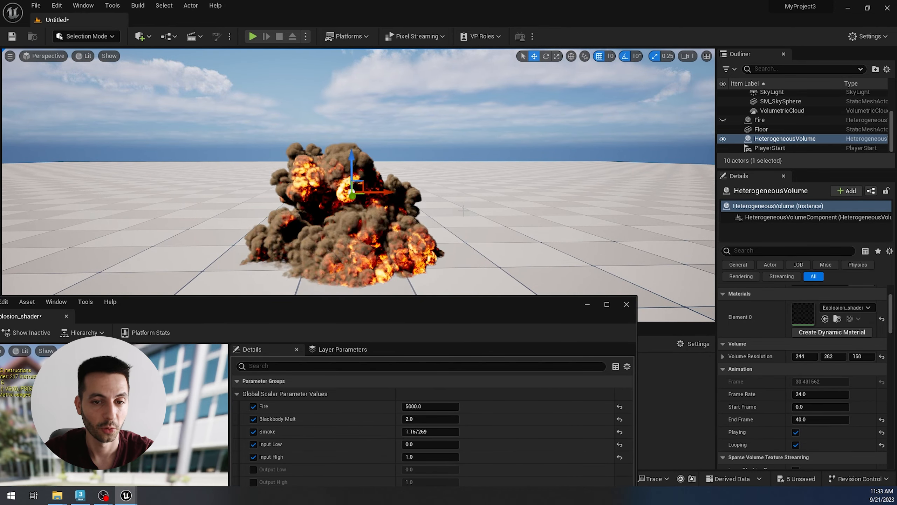
Step: Close the Explosion_shader editor and turn off Looping and Playing on the explosion volume, leaving it at frame 40
click(627, 304)
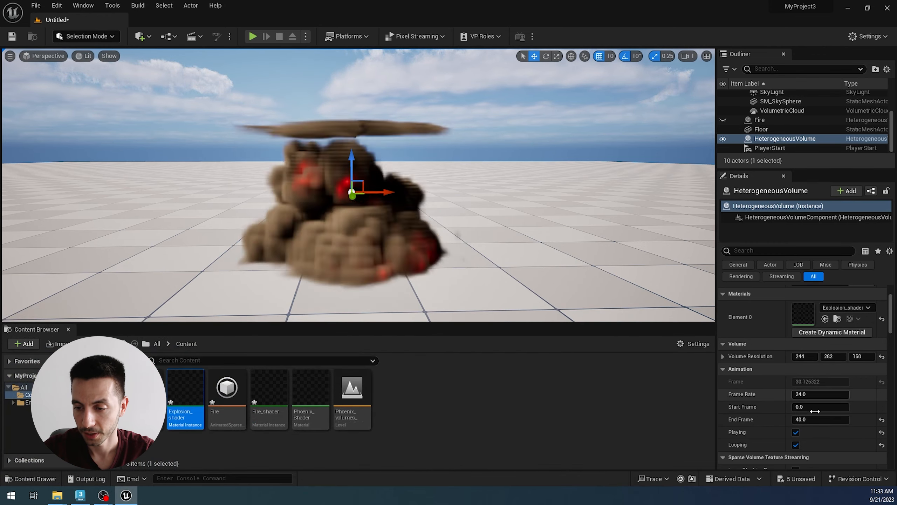
click(796, 445)
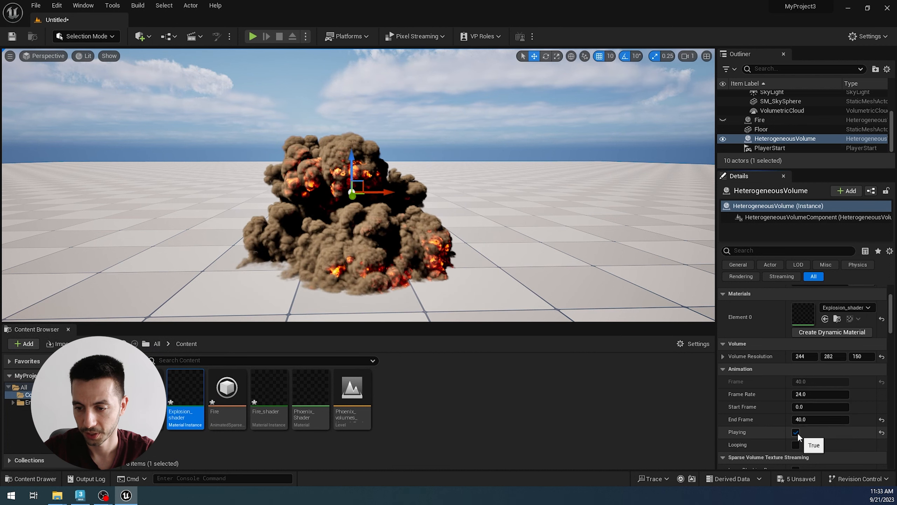
mouse_move(464, 252)
alt+mouse_down()
mouse_move(441, 253)
mouse_move(475, 252)
alt+mouse_up()
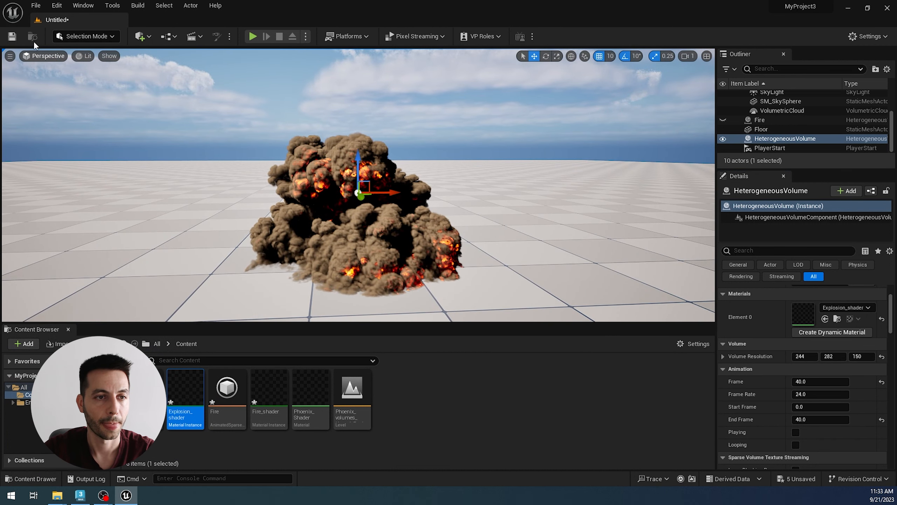
Step: Try the Path Tracing view mode on the explosion and return the viewport to Lit
click(83, 55)
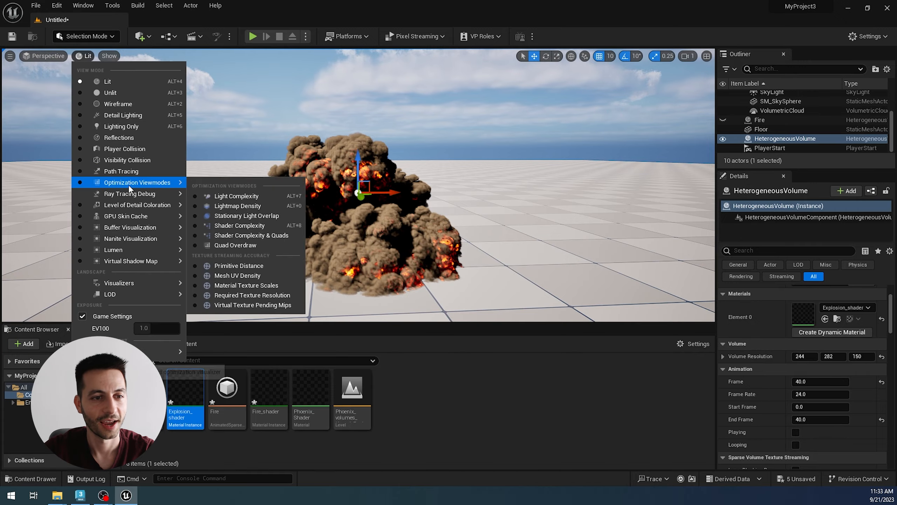
click(125, 172)
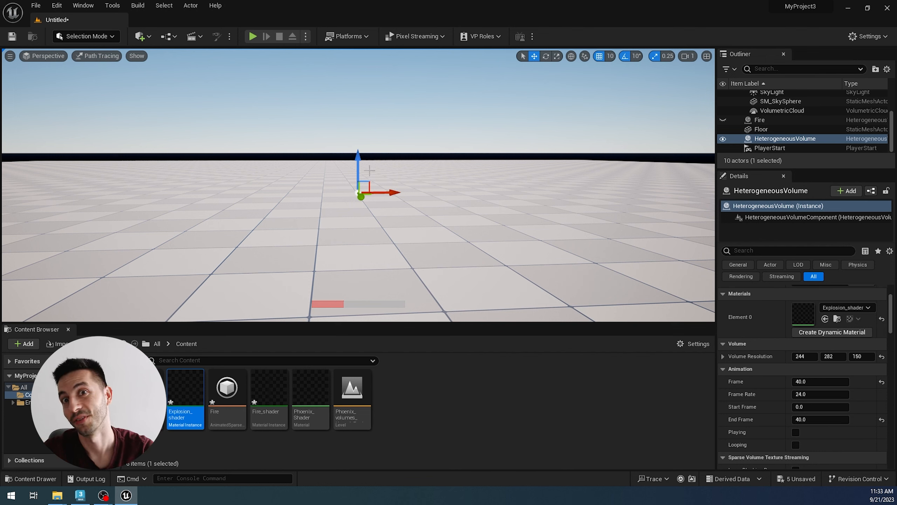
click(103, 57)
click(102, 81)
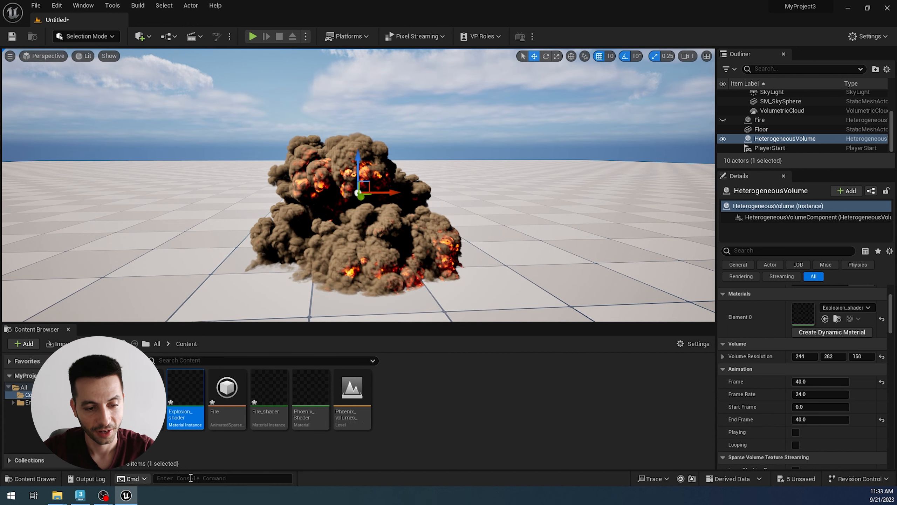
Step: Look up the path tracing console variables by entering a command that starts with r.path
click(232, 478)
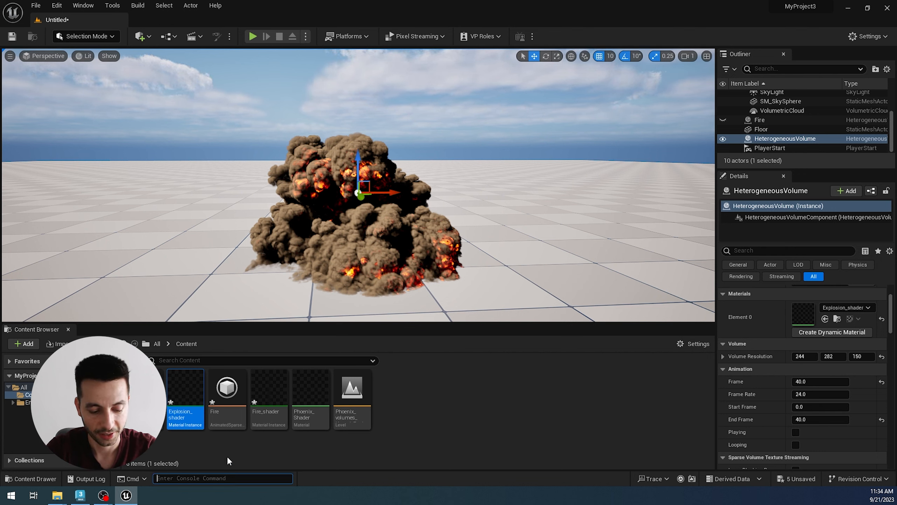
text(r.)
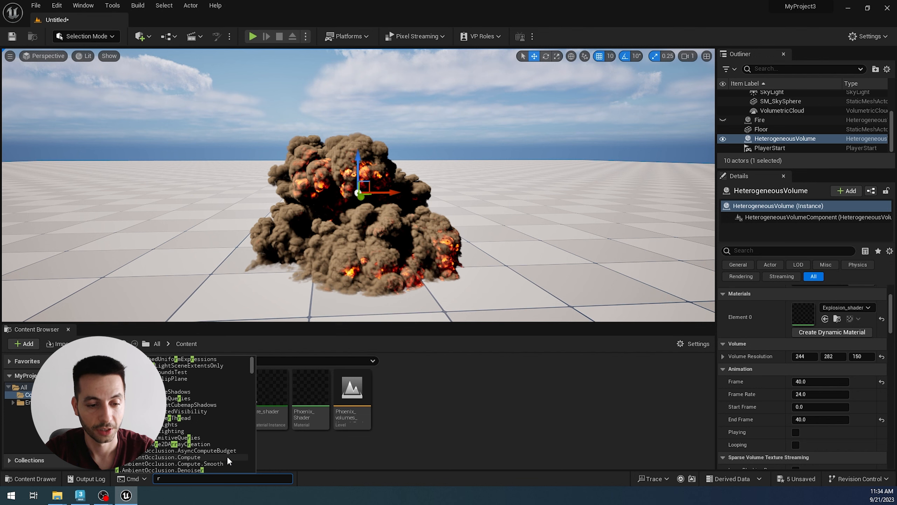
text(path)
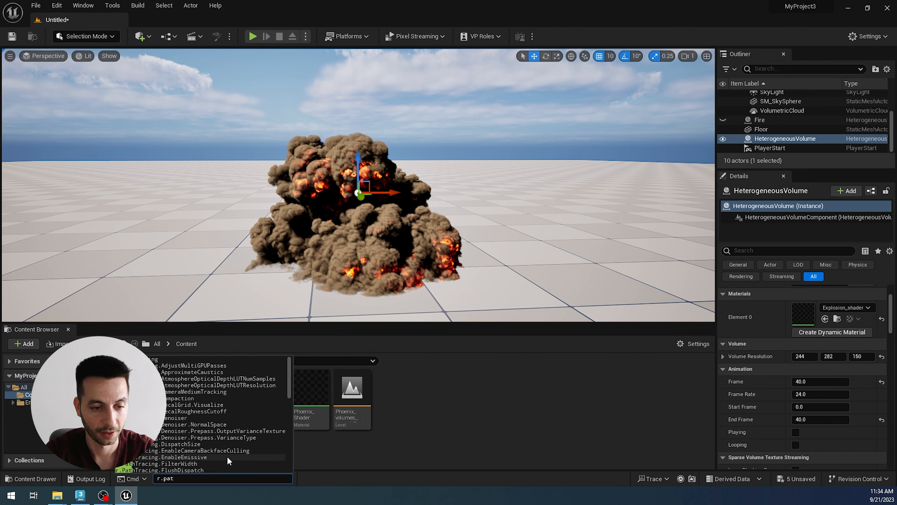
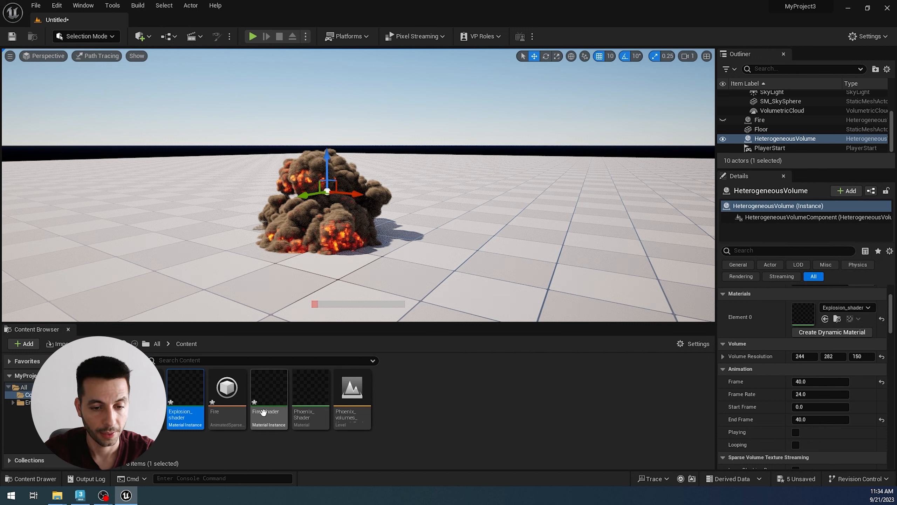
Step: Open the Explosion_shader material instance and change its Smoke color to pure white
double_click(178, 416)
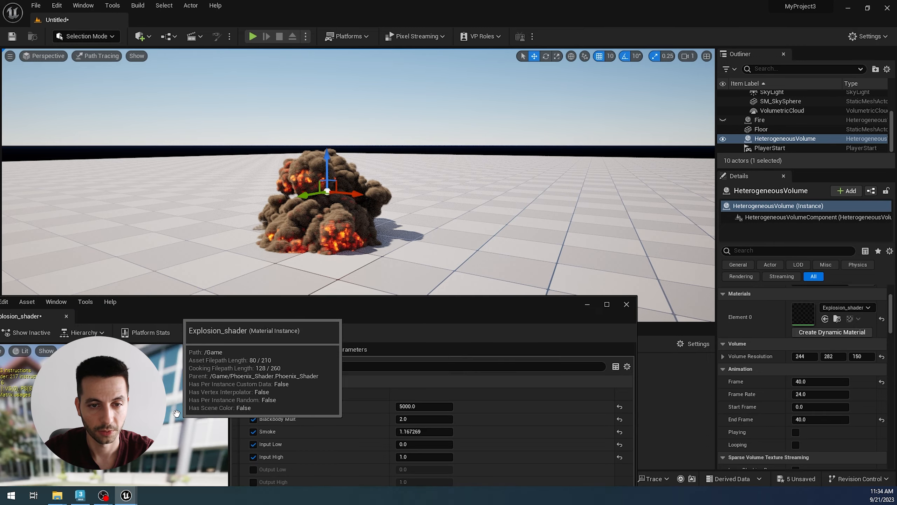
drag(417, 306, 491, 221)
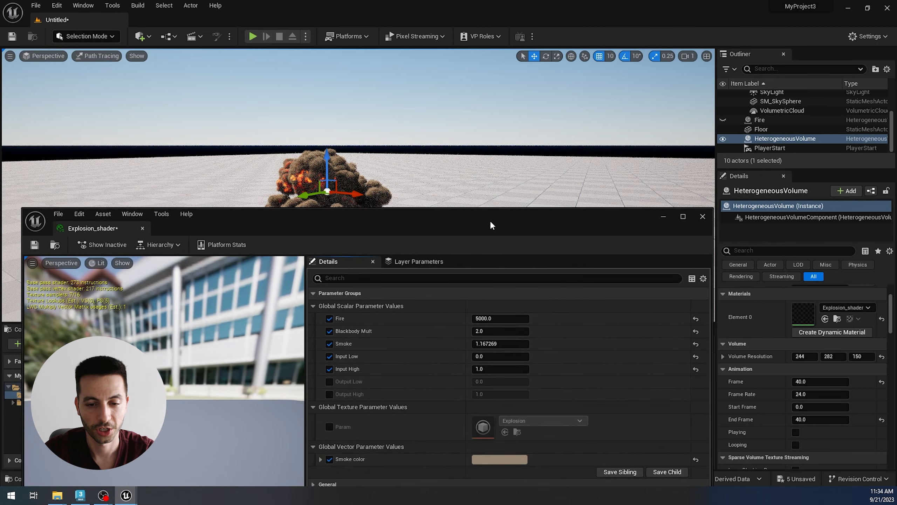
click(509, 460)
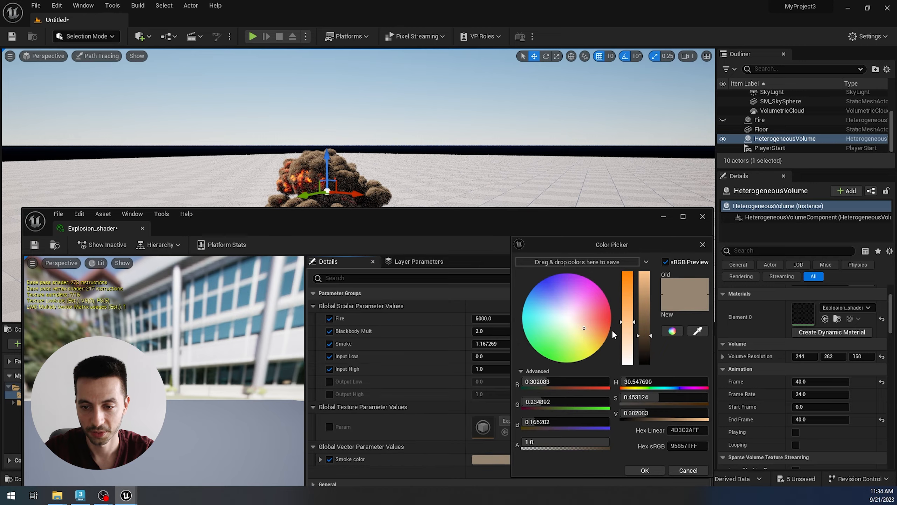
drag(628, 323, 635, 425)
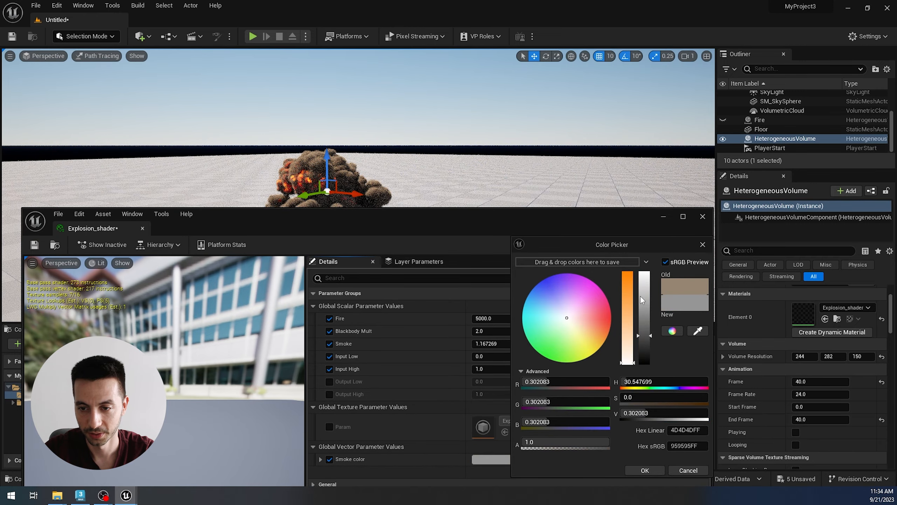
drag(640, 295, 643, 237)
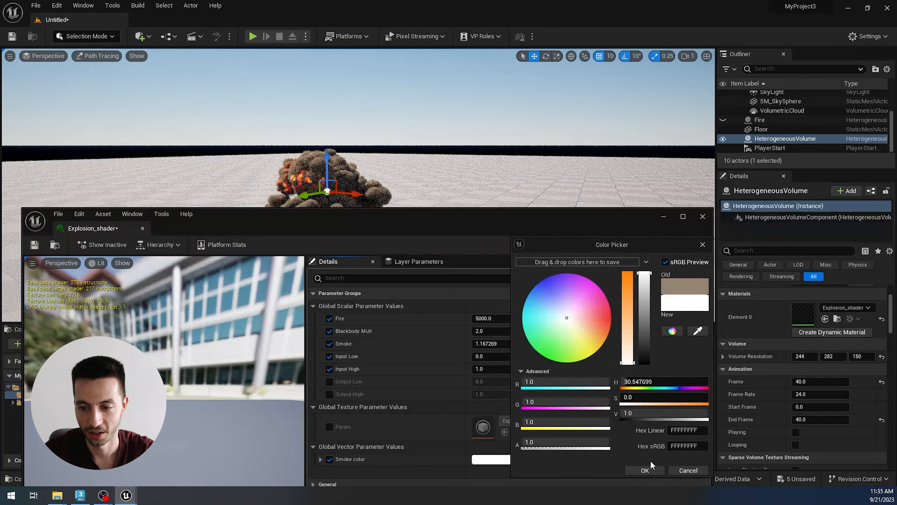
click(647, 469)
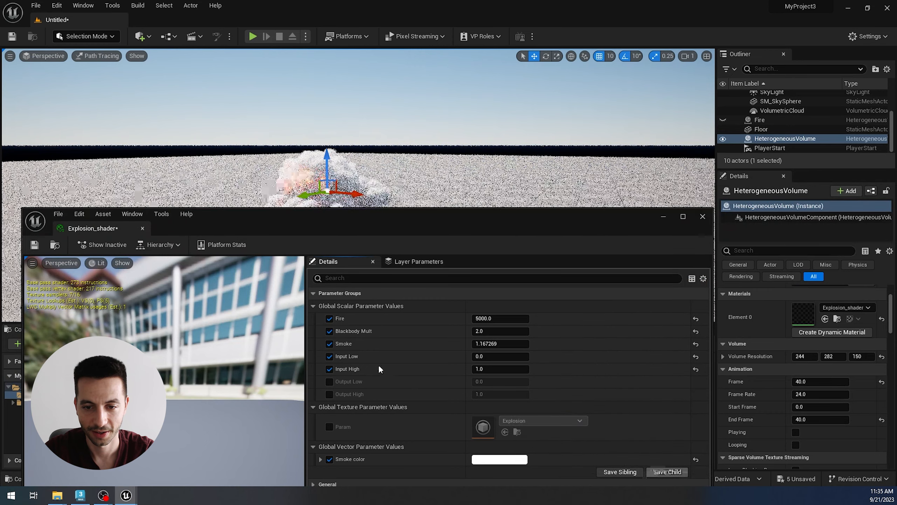
Step: Set the Explosion_shader's Fire parameter to 0, inspect the white smoke in the level and close the shader editor
click(488, 319)
text(0)
key(Return)
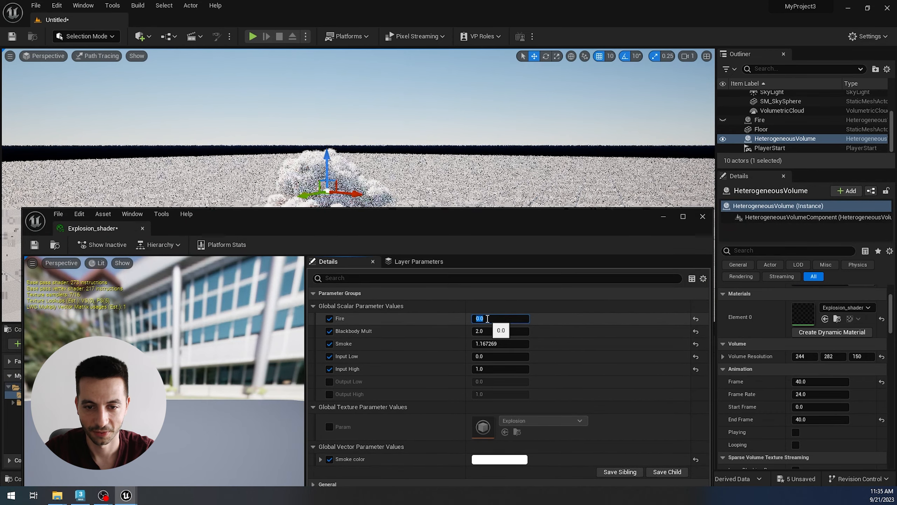
alt+drag(354, 142, 366, 128)
alt+drag(281, 203, 281, 199)
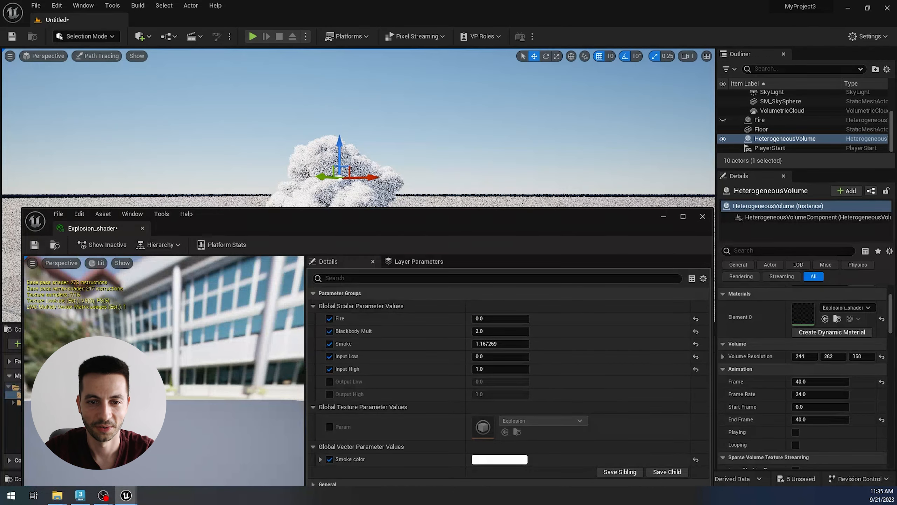
click(702, 216)
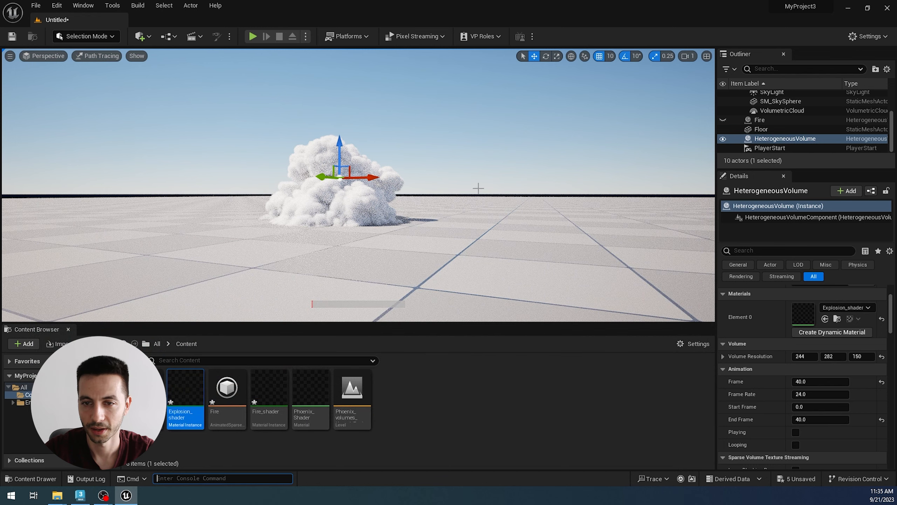
Step: Hide the Floor to examine the path-traced smoke without it, and make the Floor visible again
click(723, 129)
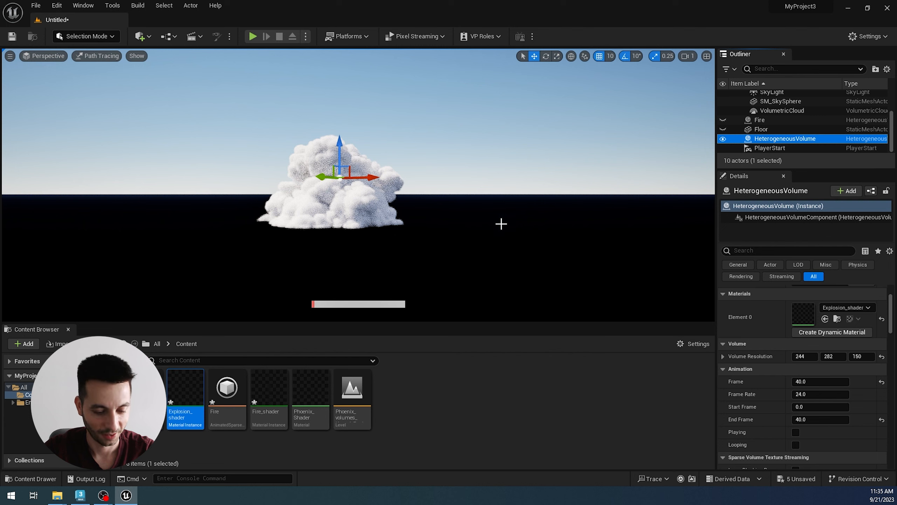
click(758, 128)
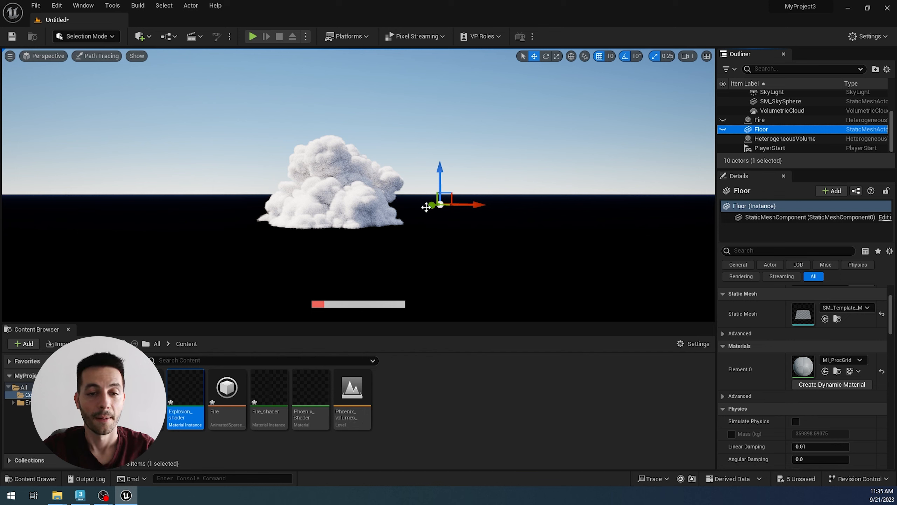
click(723, 130)
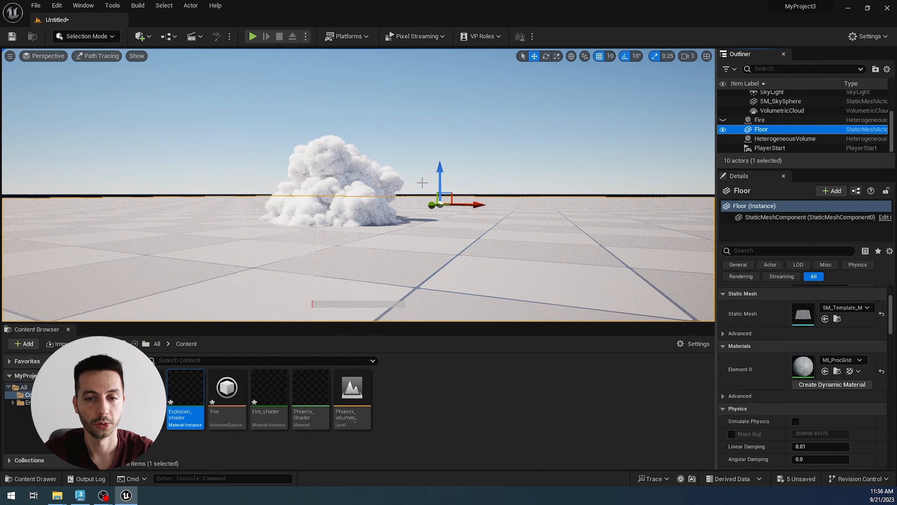
Step: Switch the viewport from Path Tracing to Lit and view the explosion from higher up
click(94, 56)
click(95, 82)
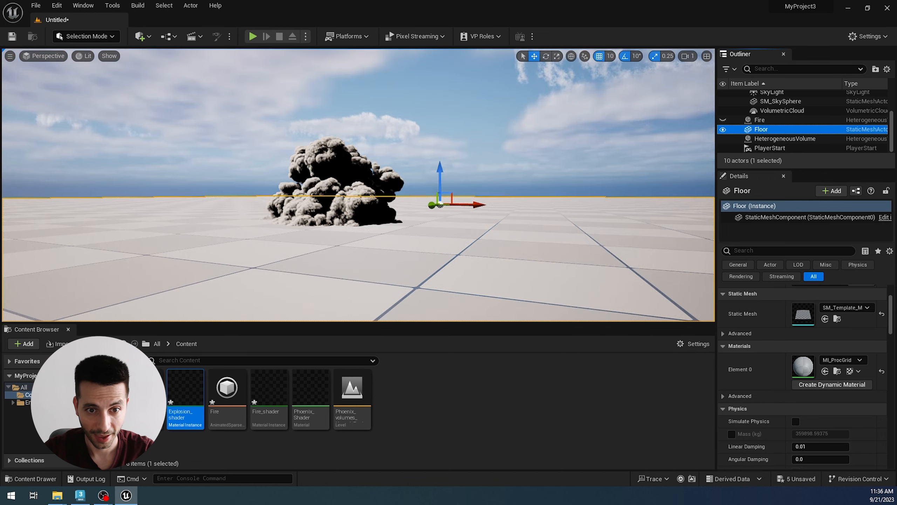
alt+drag(340, 183, 339, 215)
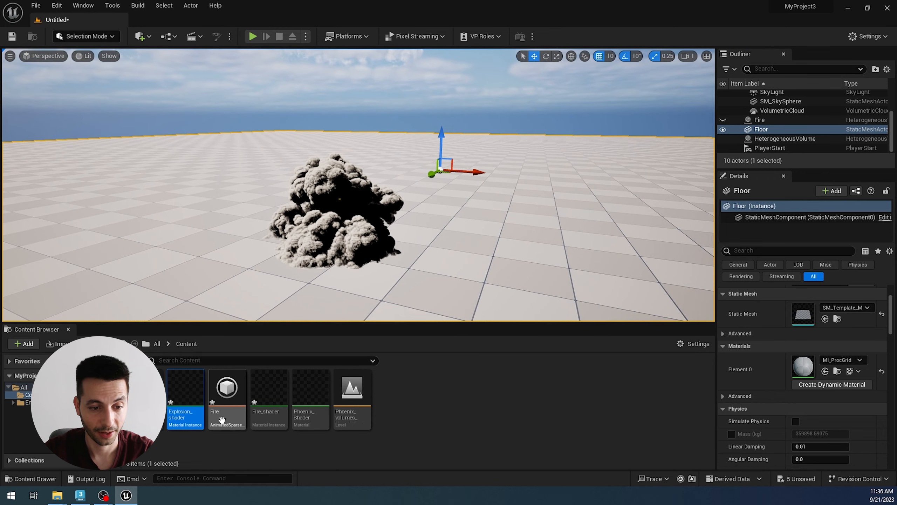
Step: Set the Fire parameter of Explosion_shader to 5000 and close the shader editor
double_click(191, 412)
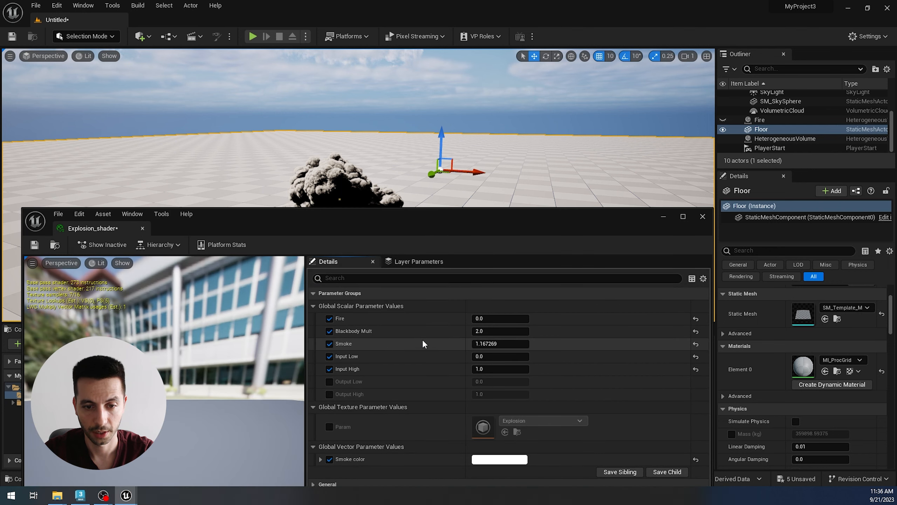
click(497, 320)
text(5000)
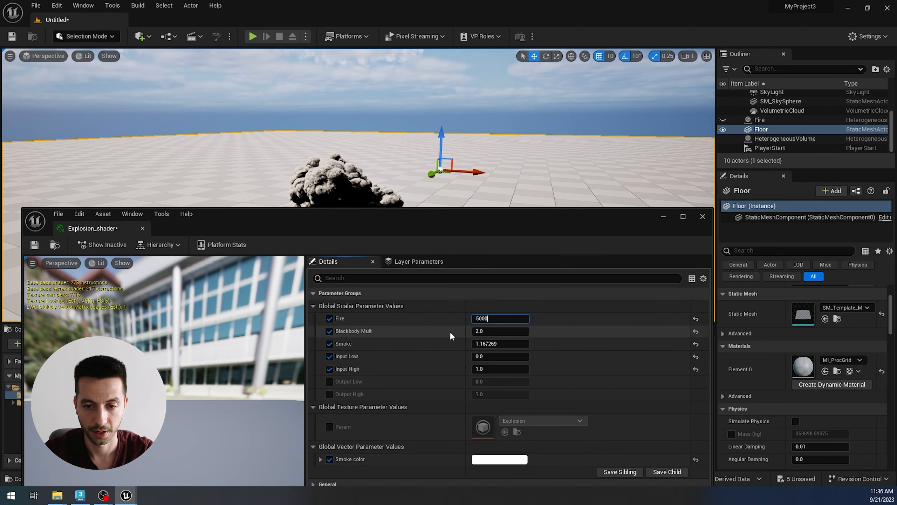
key(Return)
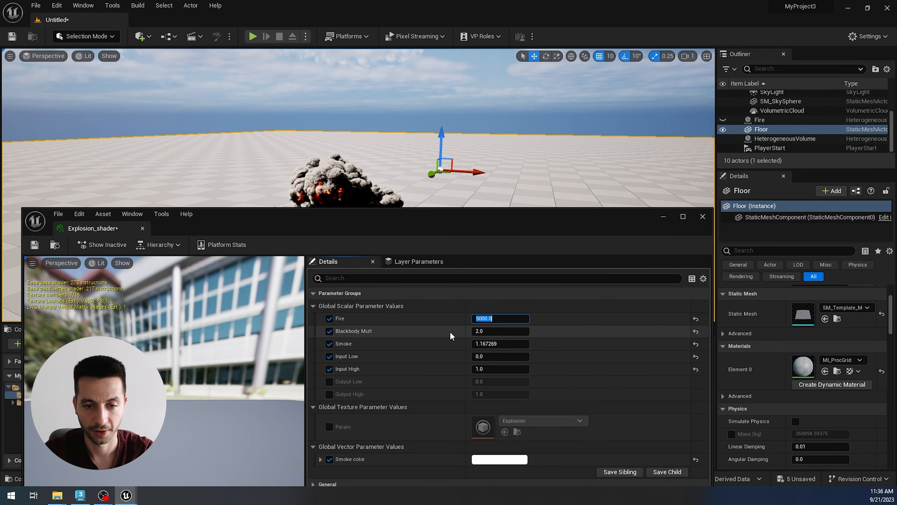
click(703, 216)
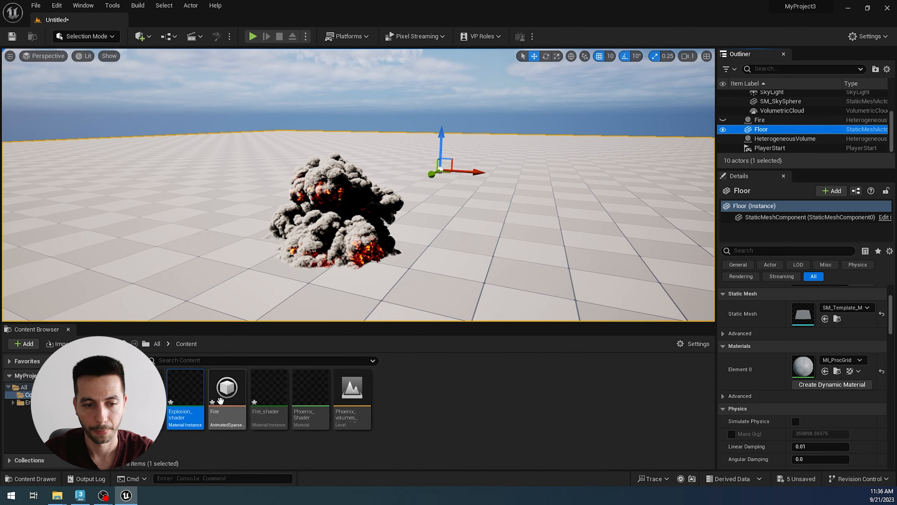
Step: Set the Smoke parameter of Explosion_shader to 0.5 and close the shader editor
double_click(190, 408)
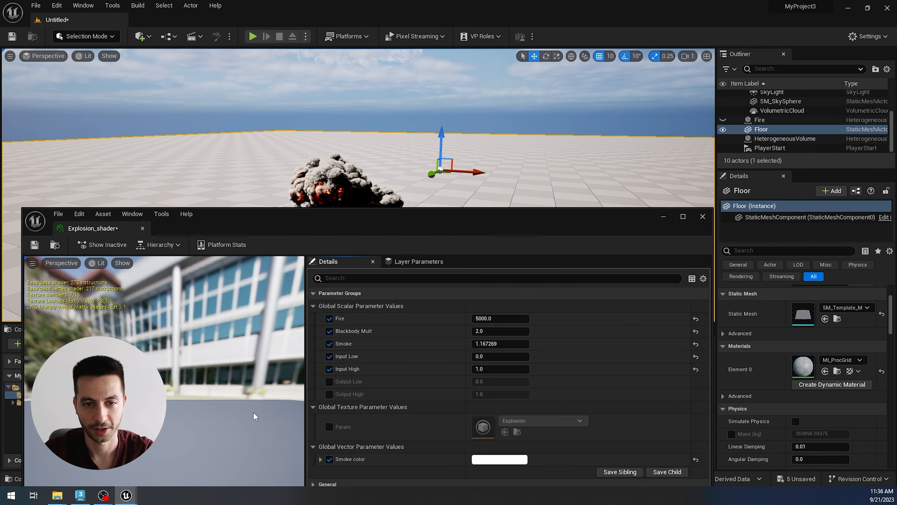
click(490, 347)
text(0.5)
key(Return)
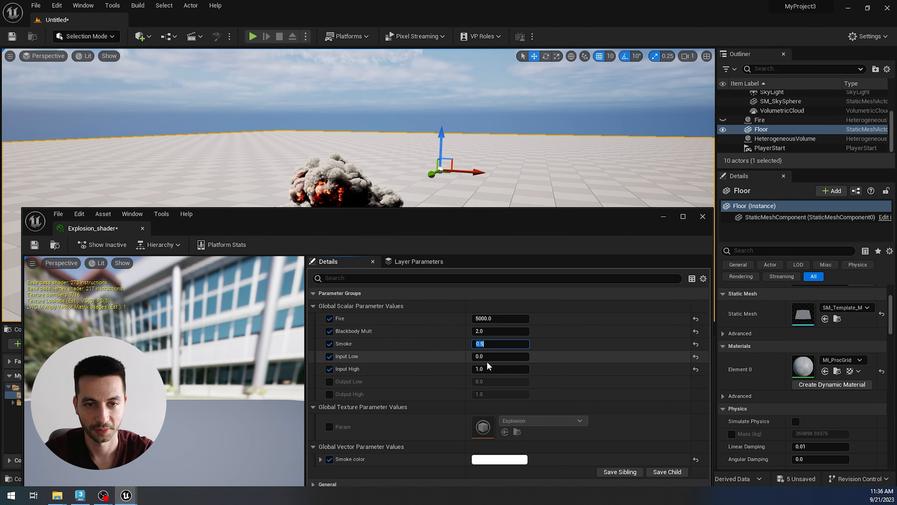
click(702, 216)
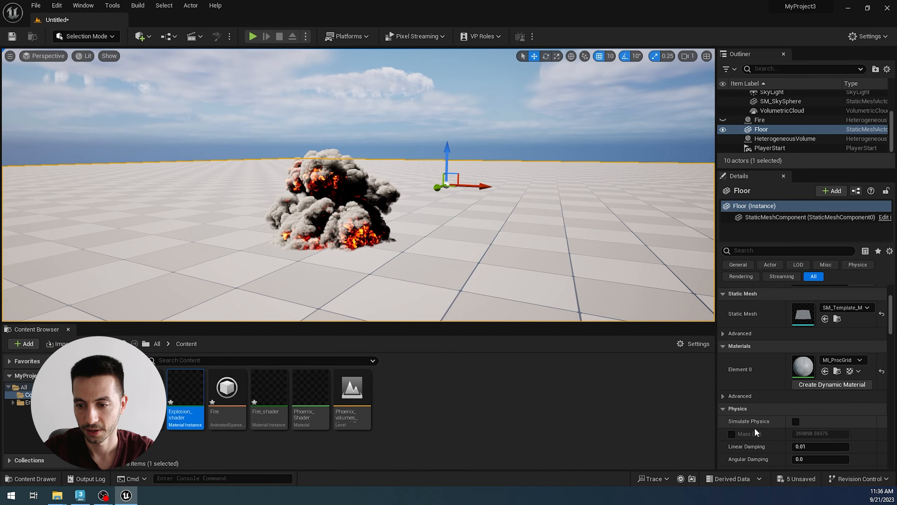
Step: Examine the explosion volume's animation from other angles with Playing and Looping turned on, and turn both off again
scroll(763, 365, down, 2)
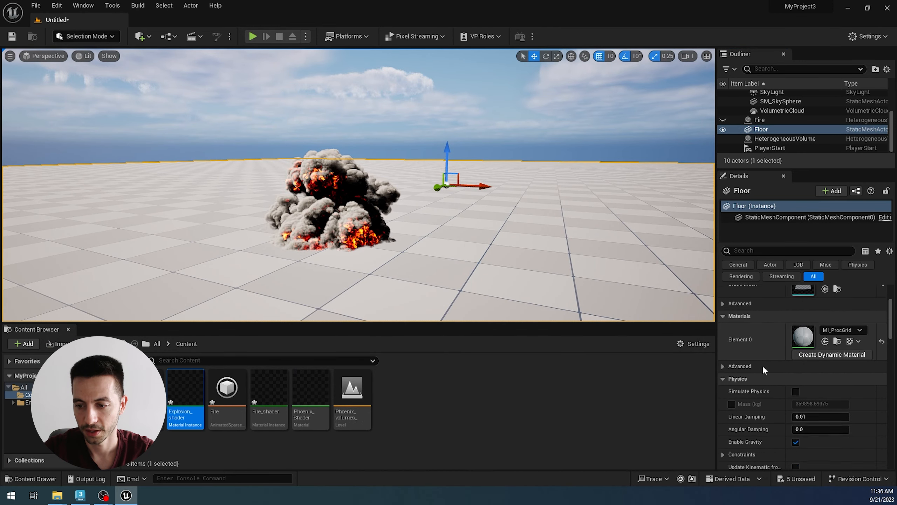
click(760, 120)
scroll(765, 131, up, 1)
scroll(765, 131, down, 1)
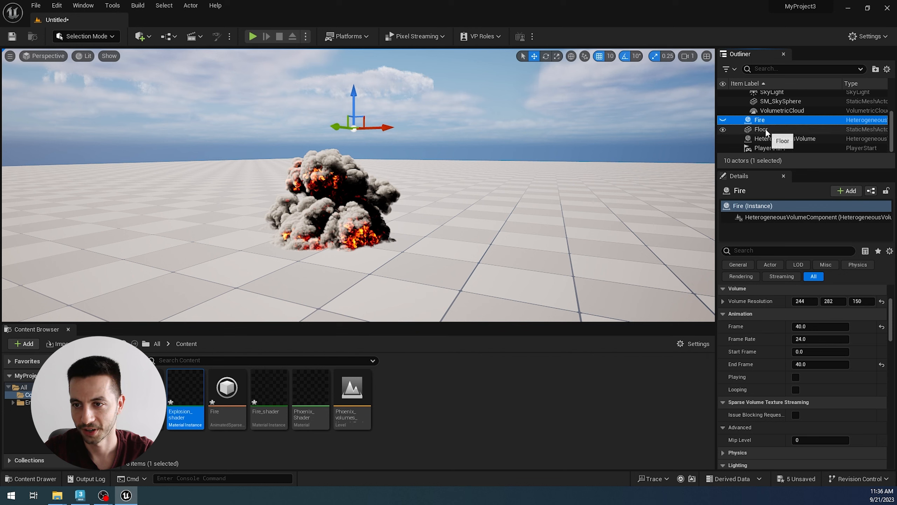
click(782, 139)
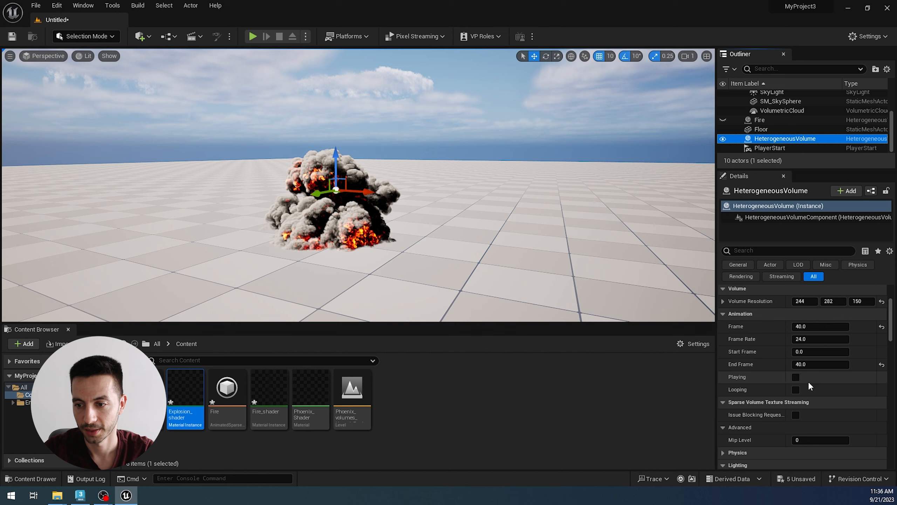
click(796, 377)
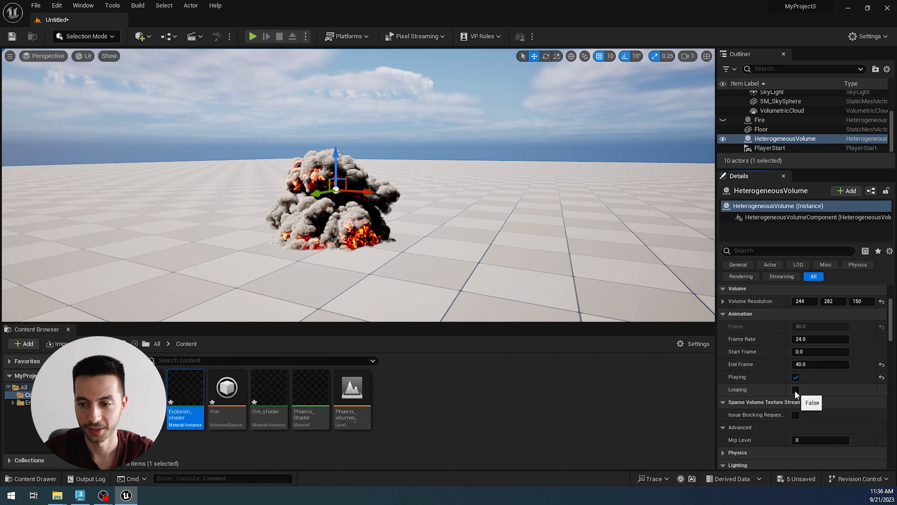
click(795, 390)
alt+drag(410, 252, 407, 258)
scroll(456, 269, up, 3)
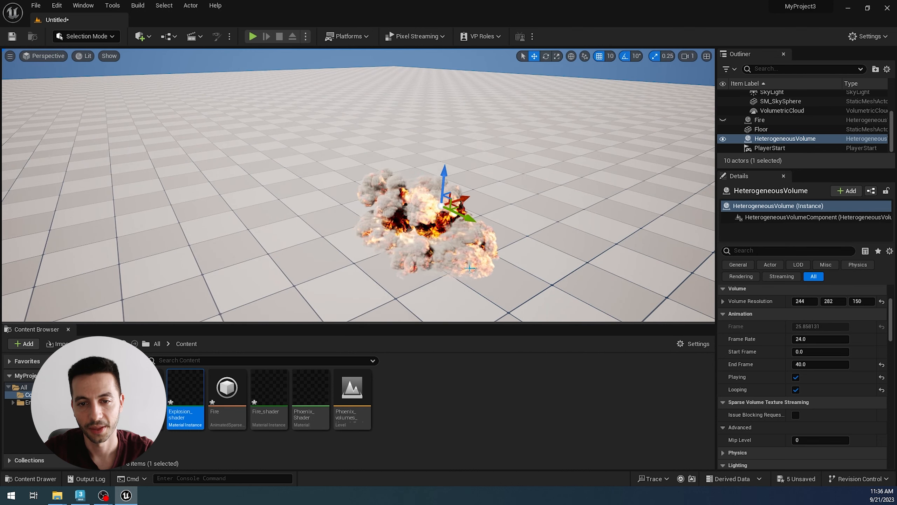
alt+drag(470, 268, 463, 263)
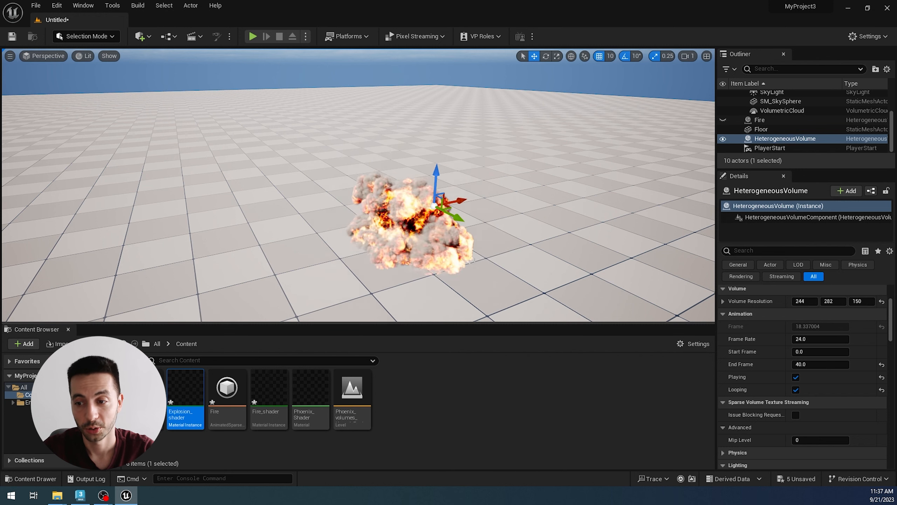
click(796, 376)
click(796, 389)
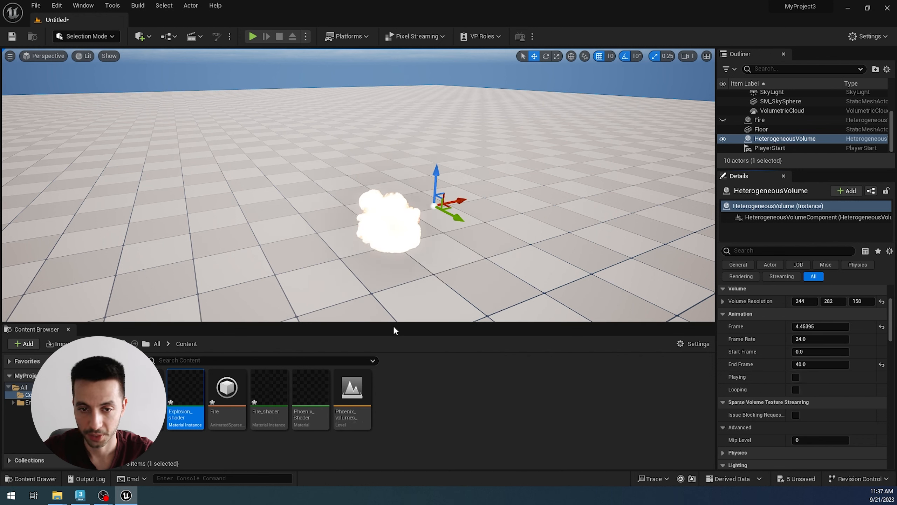
Step: Switch to 3ds Max and set the Adaptive Grid option in the PhoenixFDFire001 simulator's grid settings to Disabled
click(80, 495)
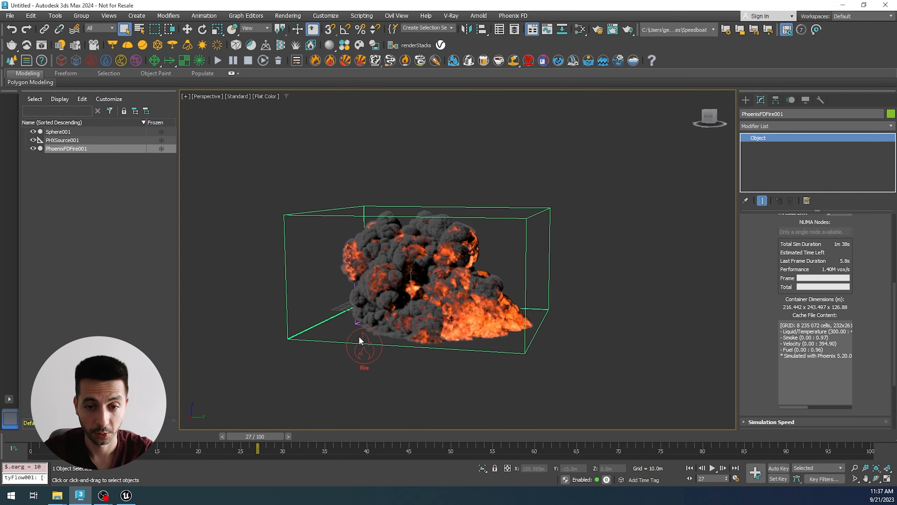
scroll(751, 372, up, 5)
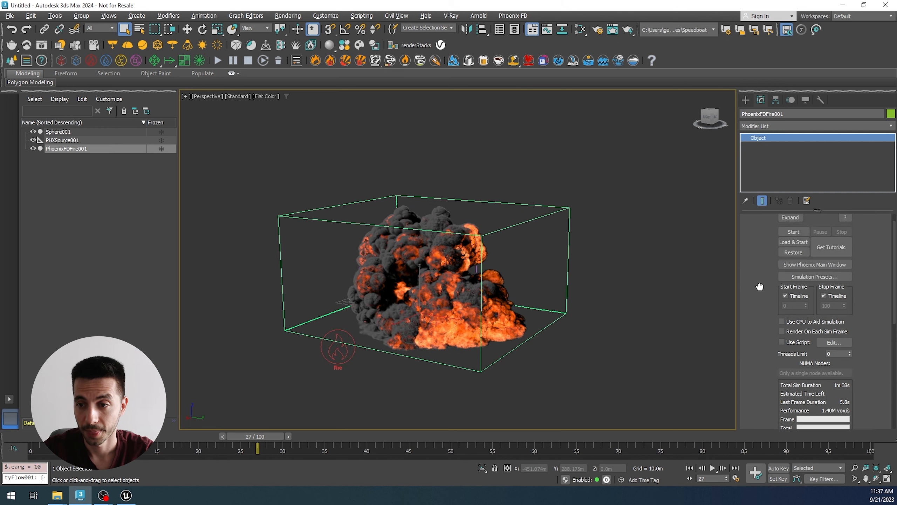
click(767, 219)
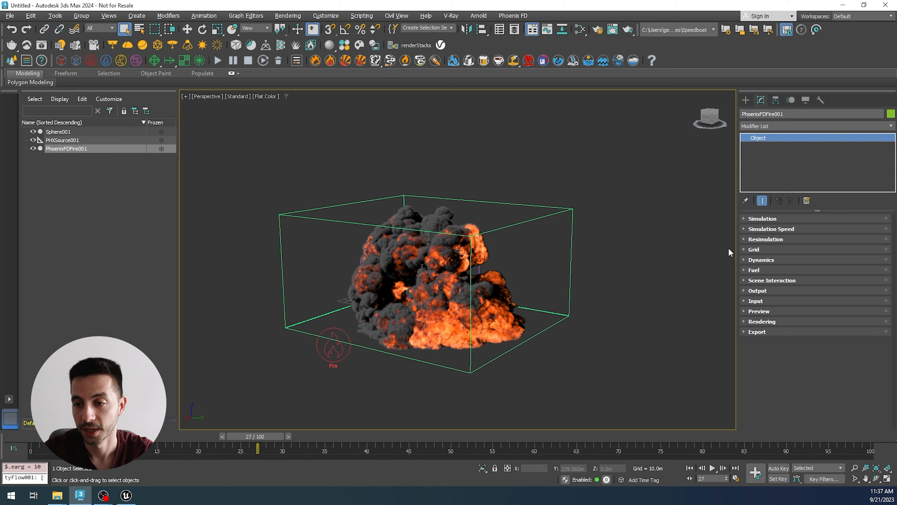
click(751, 251)
scroll(756, 354, down, 2)
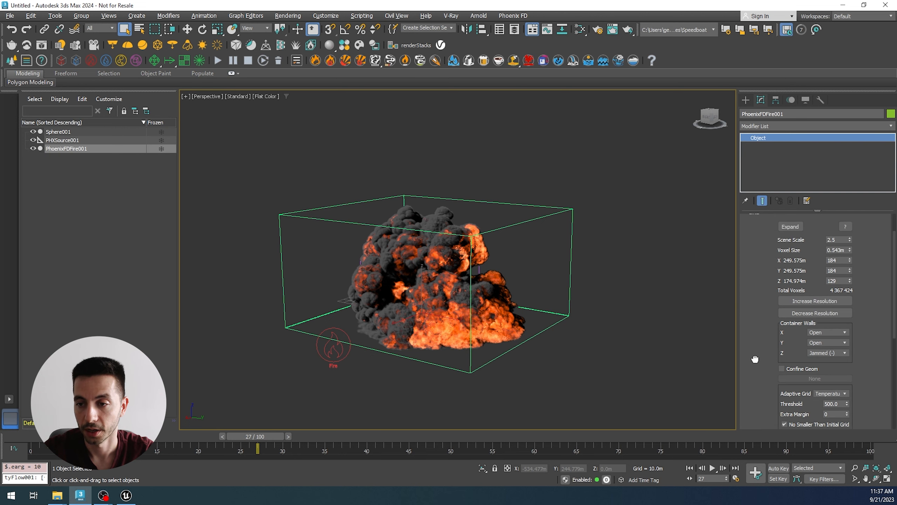
drag(756, 313, 743, 214)
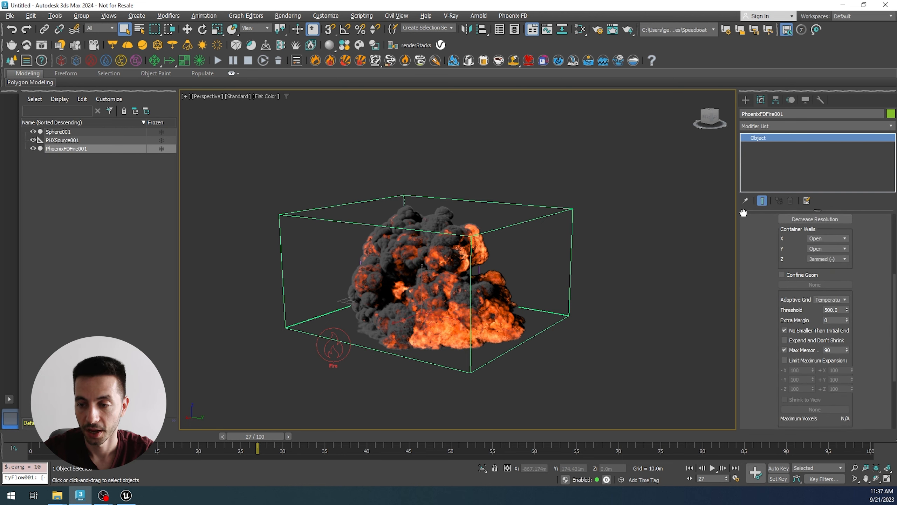
click(828, 299)
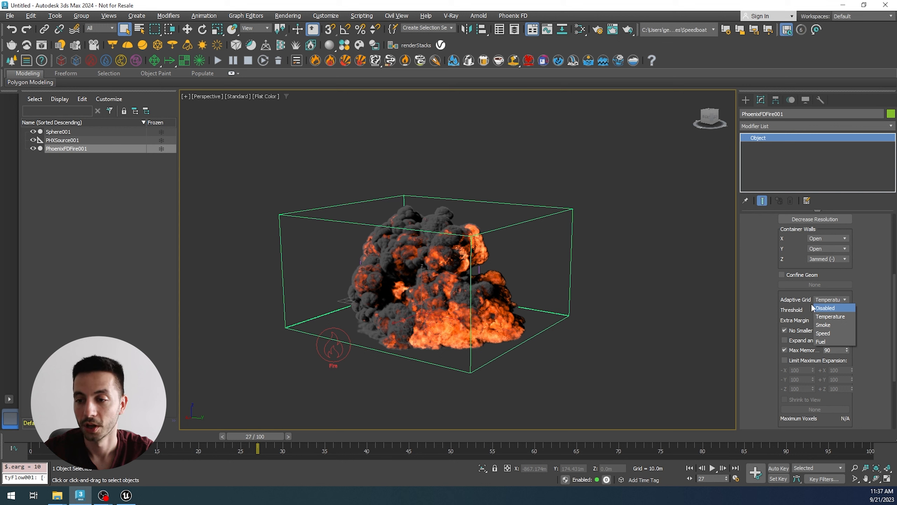
click(835, 312)
alt+middle_drag(591, 318, 611, 321)
scroll(758, 321, up, 5)
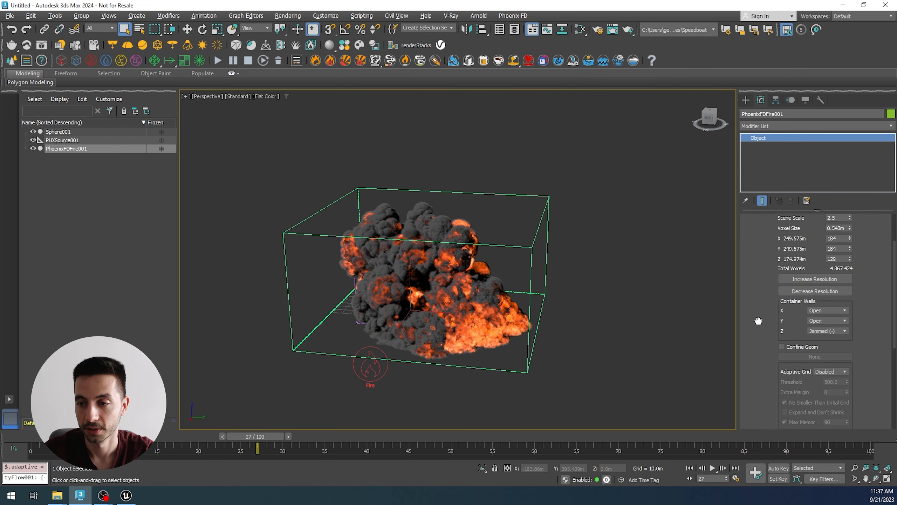
Step: Enlarge the PhoenixFDFire001 simulator's grid to X 428, Y 276 and Z 189 so it fits around the whole explosion
drag(849, 297, 800, 182)
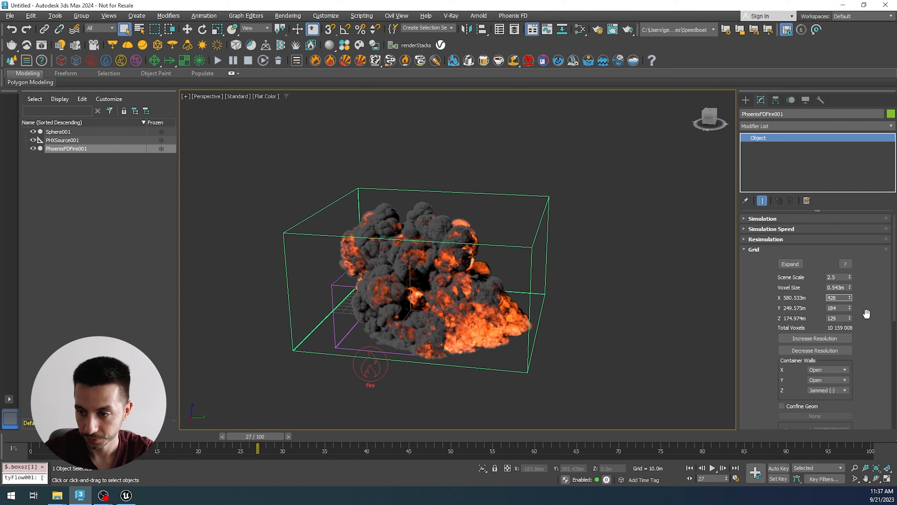
drag(850, 308, 821, 263)
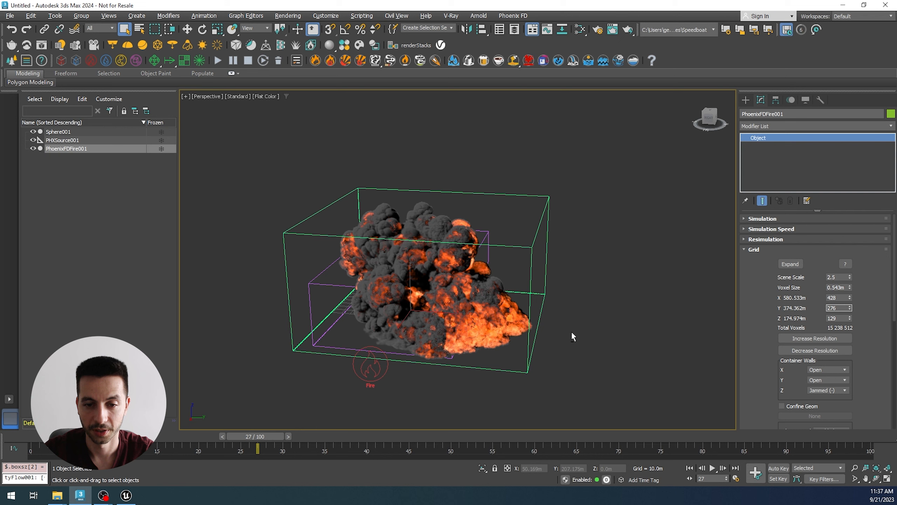
alt+middle_drag(573, 337, 492, 352)
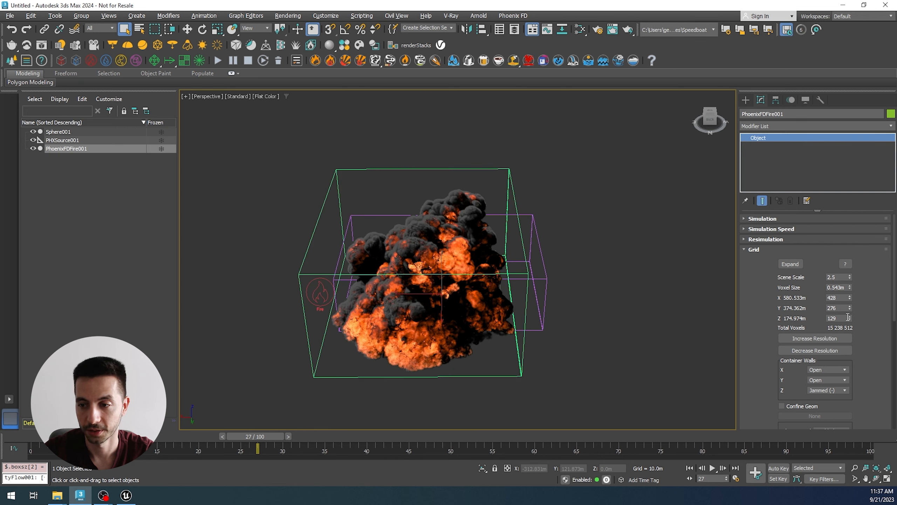
drag(850, 318, 840, 287)
alt+middle_drag(547, 329, 620, 336)
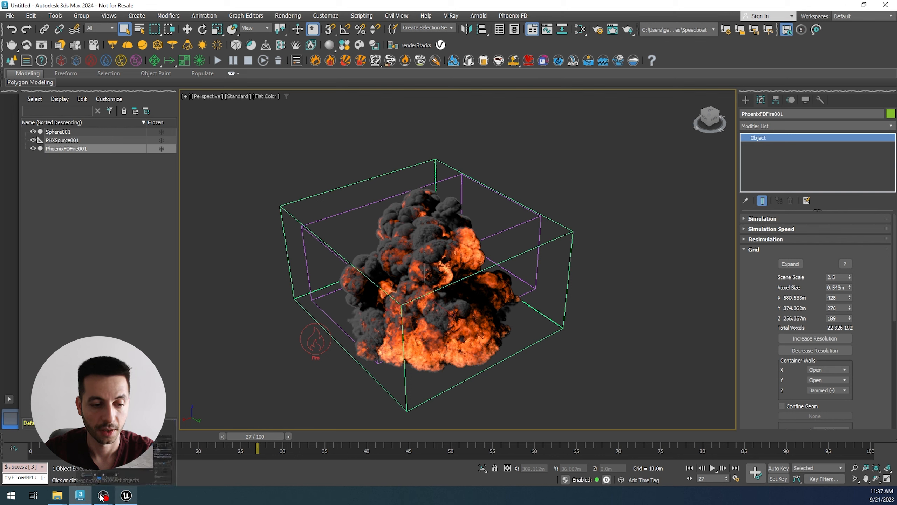
Step: Switch to Unreal Engine and open the VDB sequence from the Explosion_static_grid folder for import into the Content folder
click(131, 496)
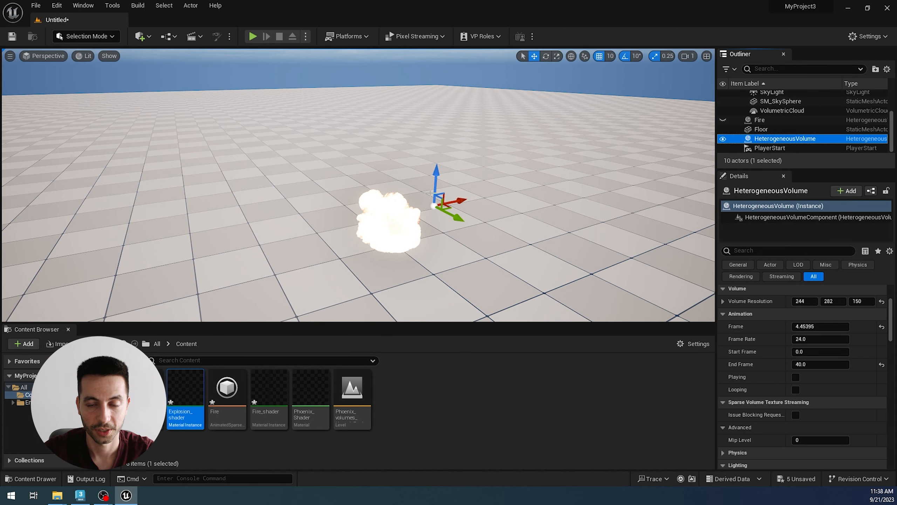
click(426, 405)
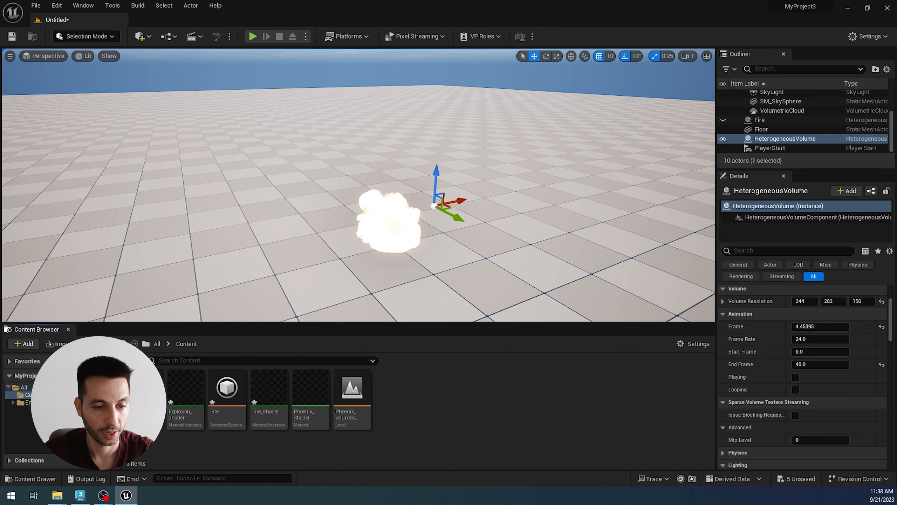
click(56, 344)
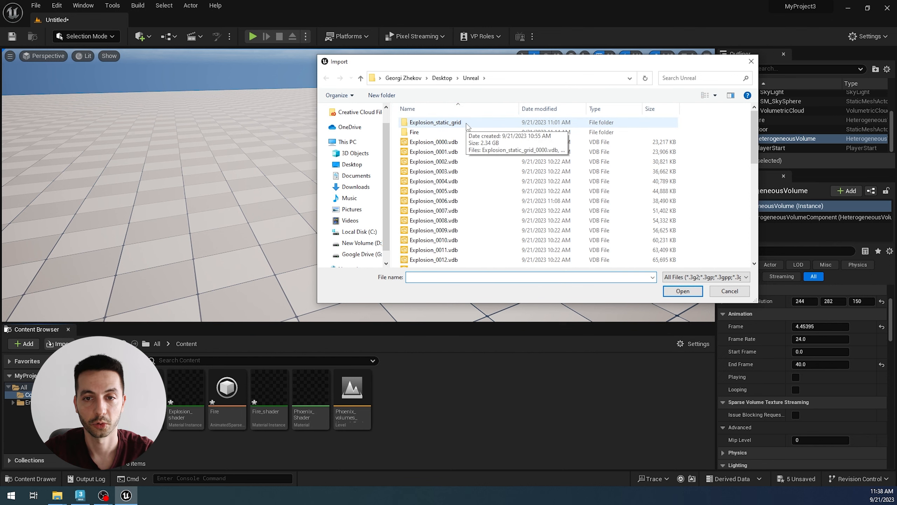
double_click(436, 122)
scroll(477, 237, down, 7)
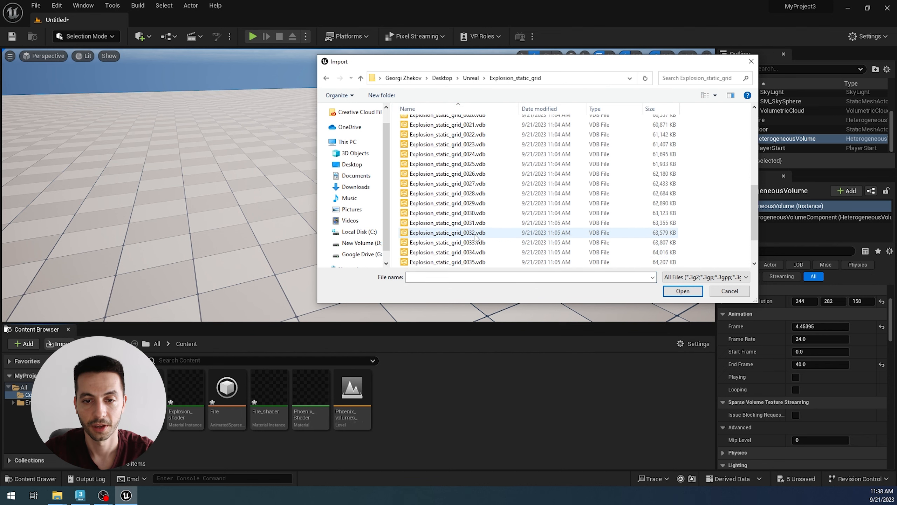
click(477, 233)
click(682, 291)
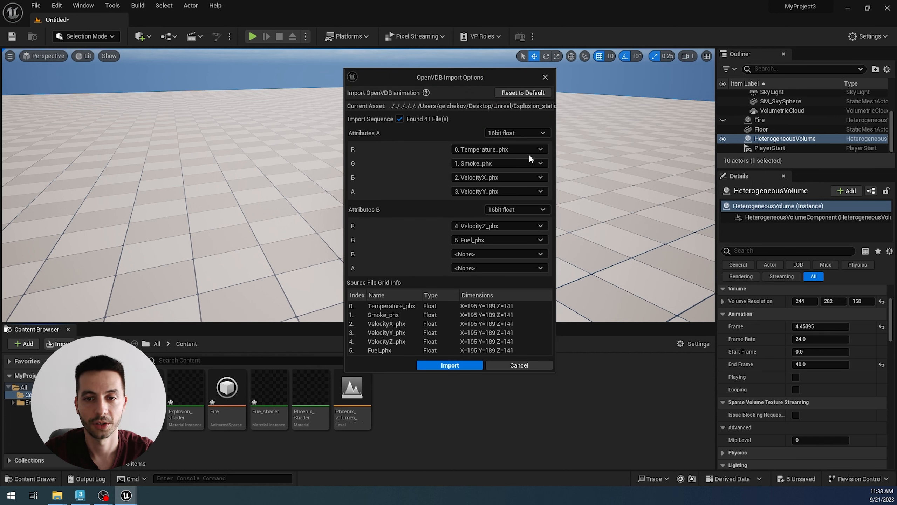
Step: In the OpenVDB import options, set channel B of Attributes A to Fuel_phx and channel A to None
click(508, 181)
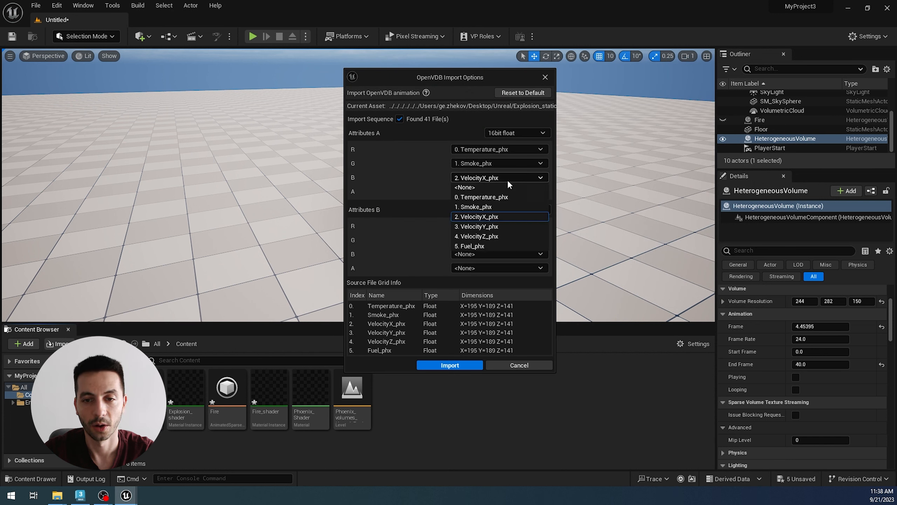
click(480, 189)
click(469, 178)
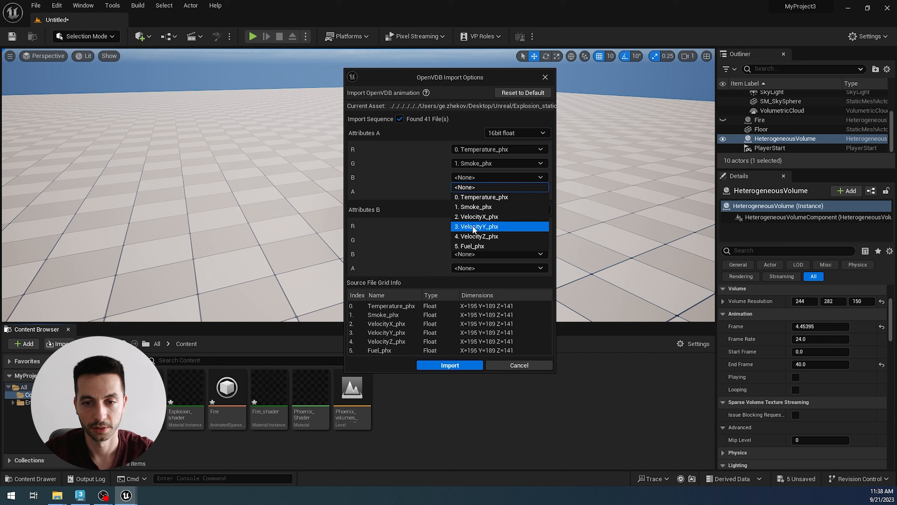
click(472, 246)
click(477, 191)
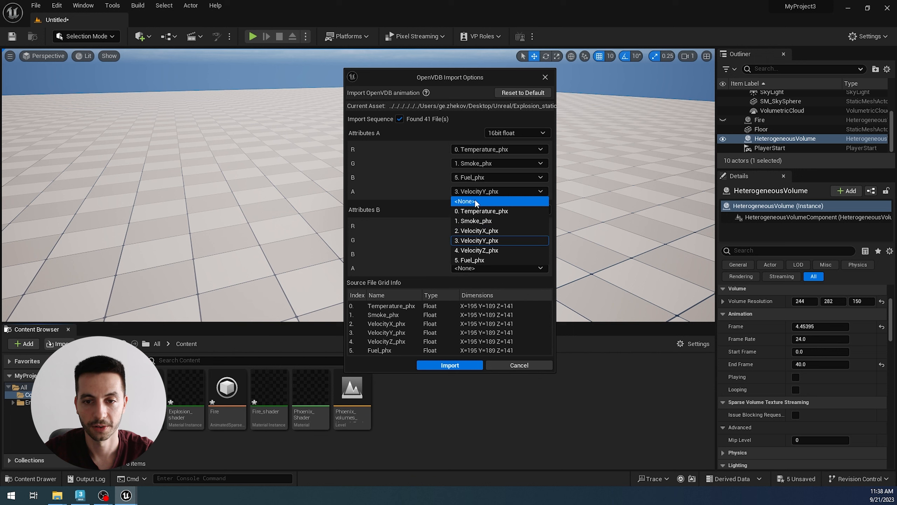
click(475, 199)
Step: Set channels R and G of Attributes B to None and import the static-grid explosion sequence
click(472, 224)
click(471, 232)
click(473, 240)
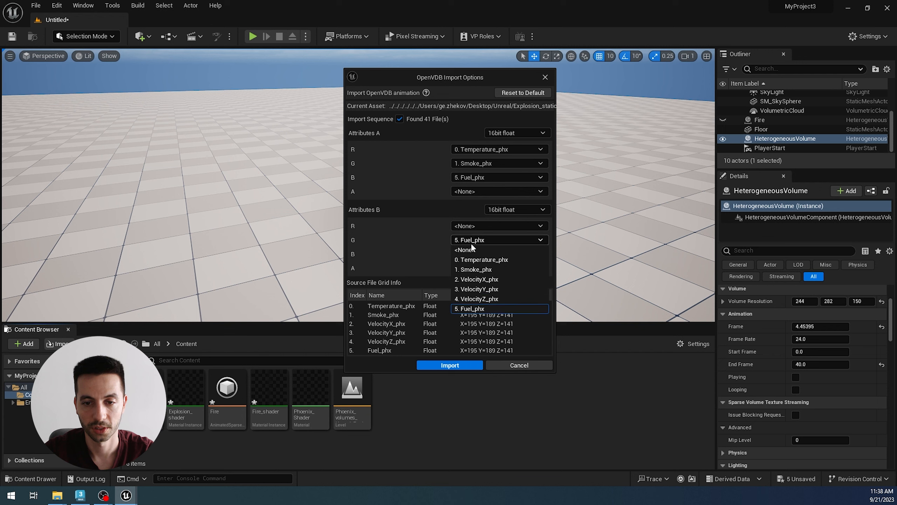
click(471, 245)
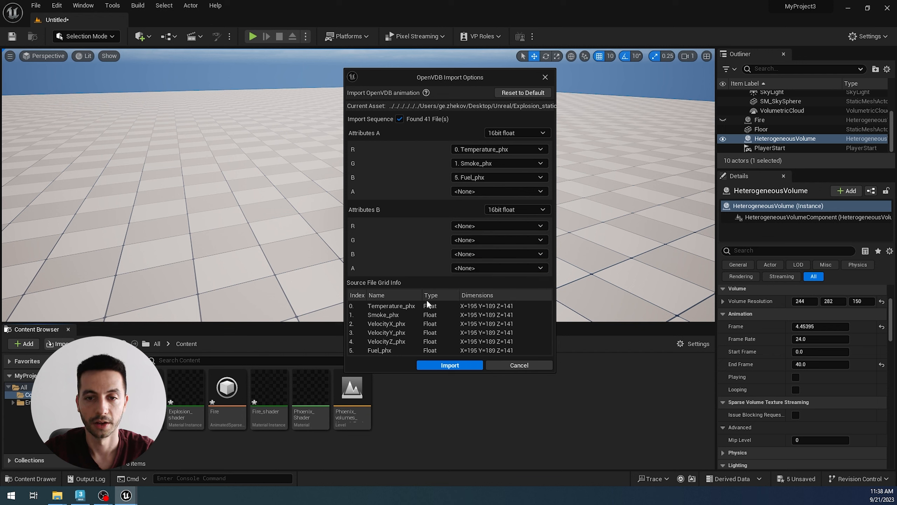
click(450, 366)
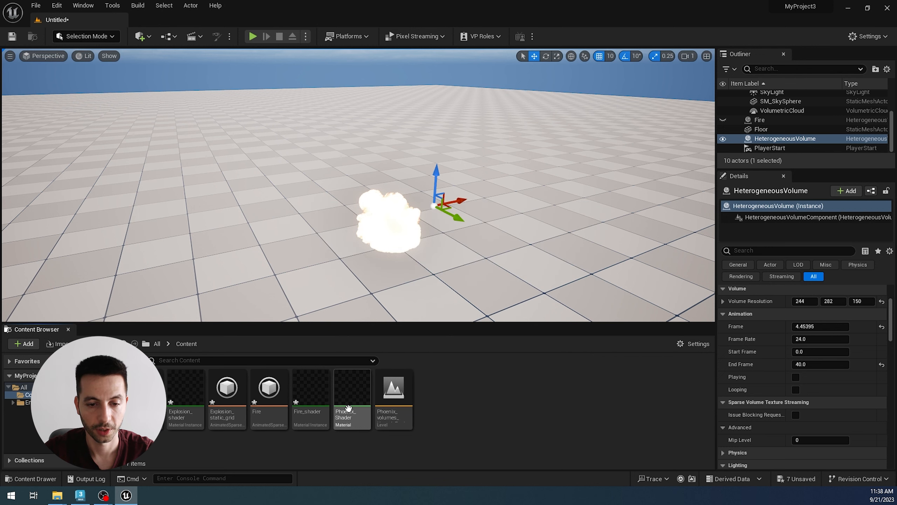
Step: In the Phoenix_Shader material, set the Param node's sparse volume texture to Explosion_static_grid, apply the change and close the material editor
double_click(361, 416)
drag(272, 233, 354, 124)
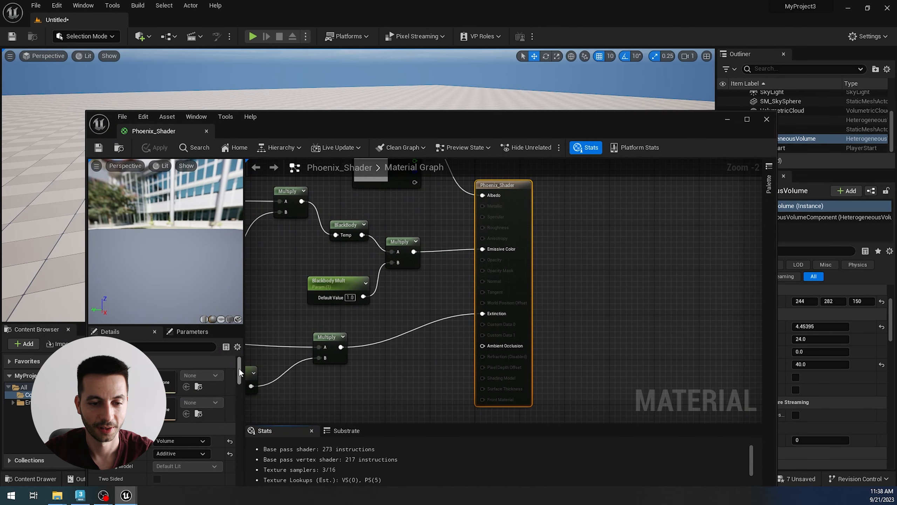
mouse_move(239, 369)
mouse_down()
mouse_move(238, 406)
mouse_move(239, 382)
mouse_up()
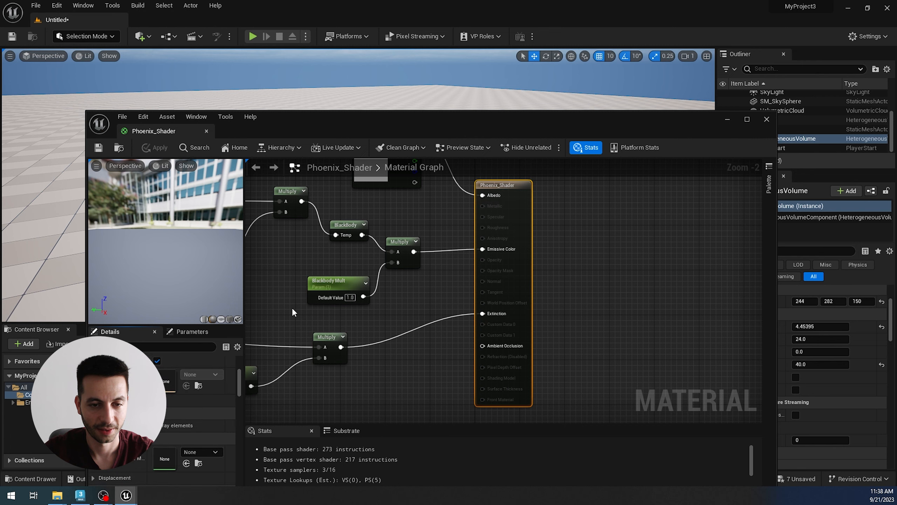
right_drag(288, 301, 749, 328)
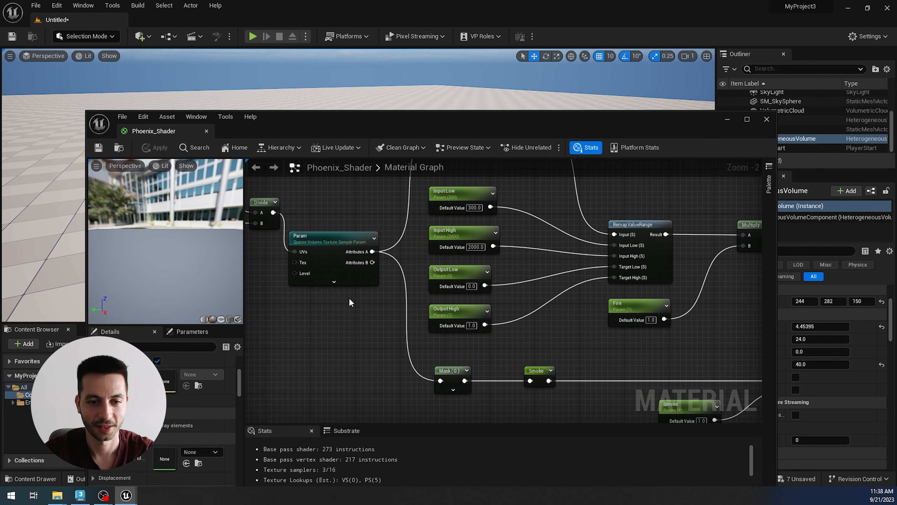
click(328, 239)
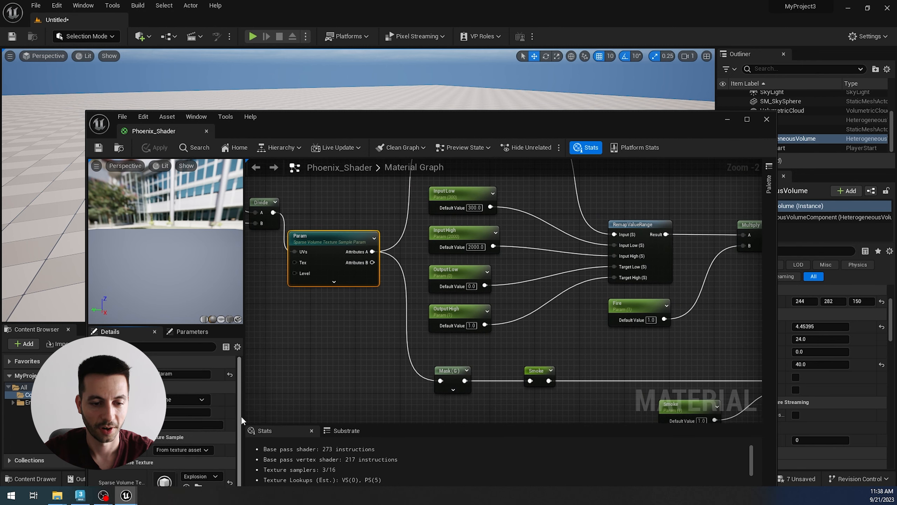
click(215, 474)
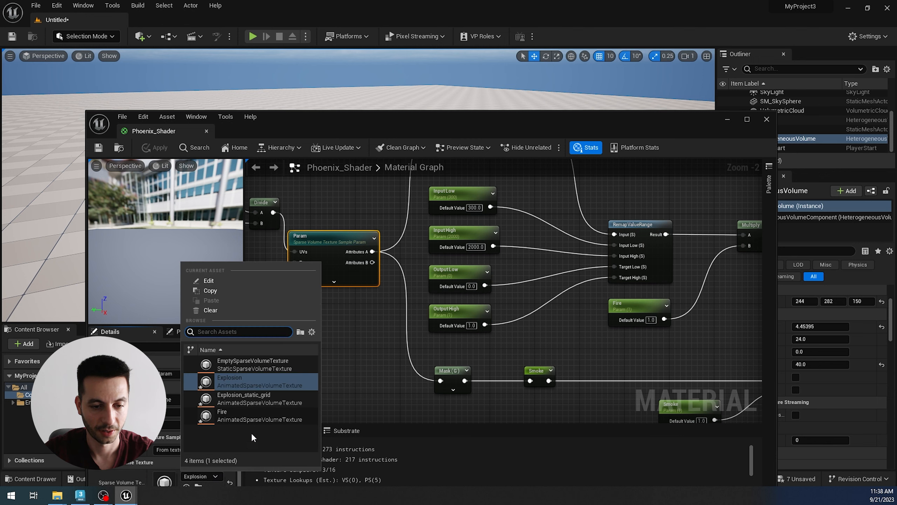
click(268, 398)
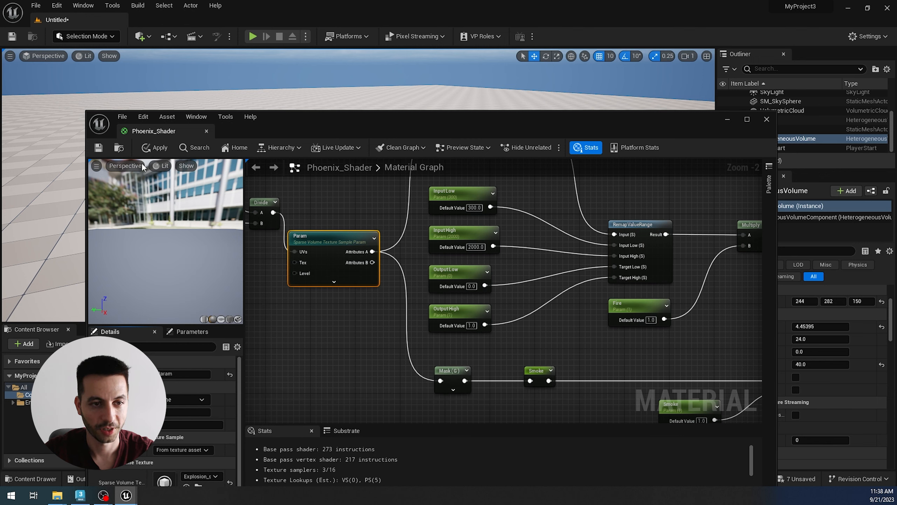
click(155, 148)
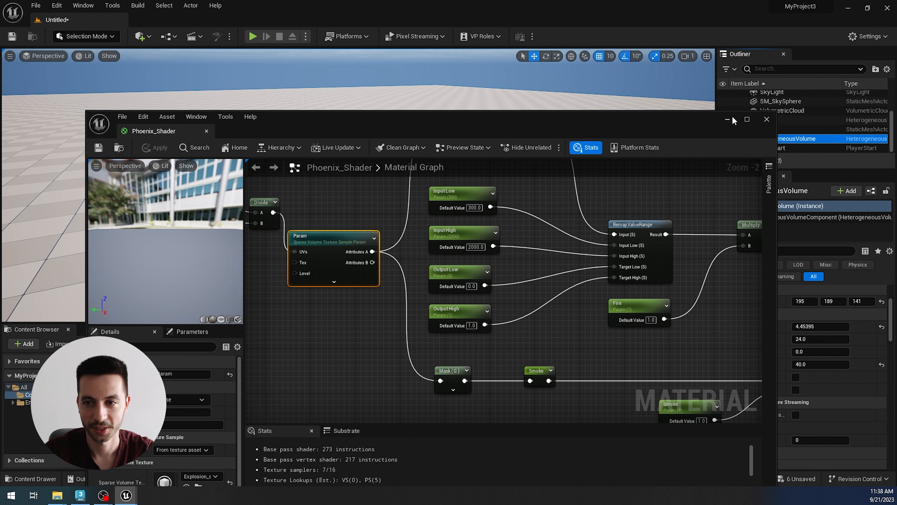
click(767, 119)
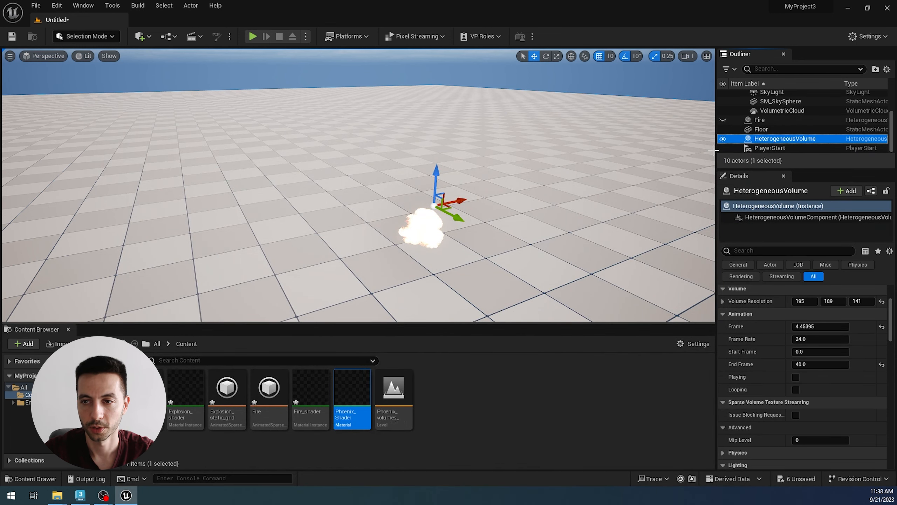
Step: Hide the existing HeterogeneousVolume actor and place a new Heterogeneous Volume on the floor of the level
click(722, 138)
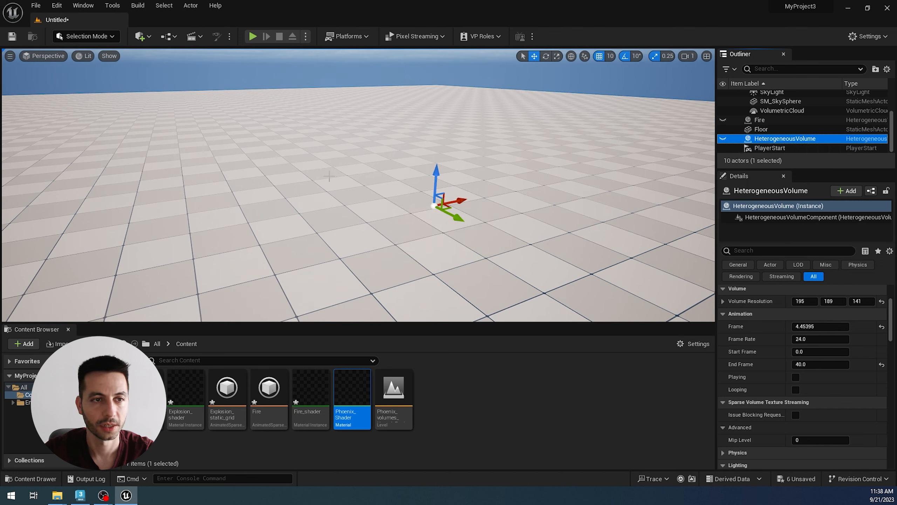
click(140, 36)
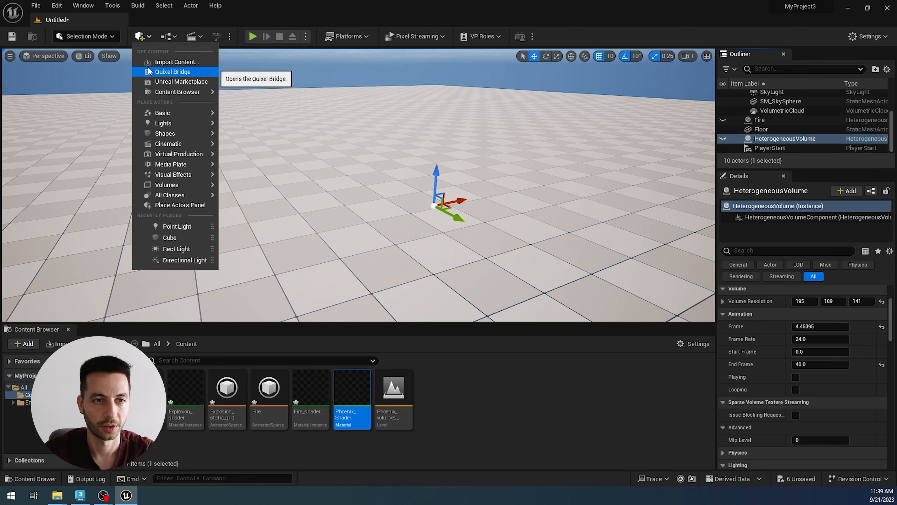
text(het)
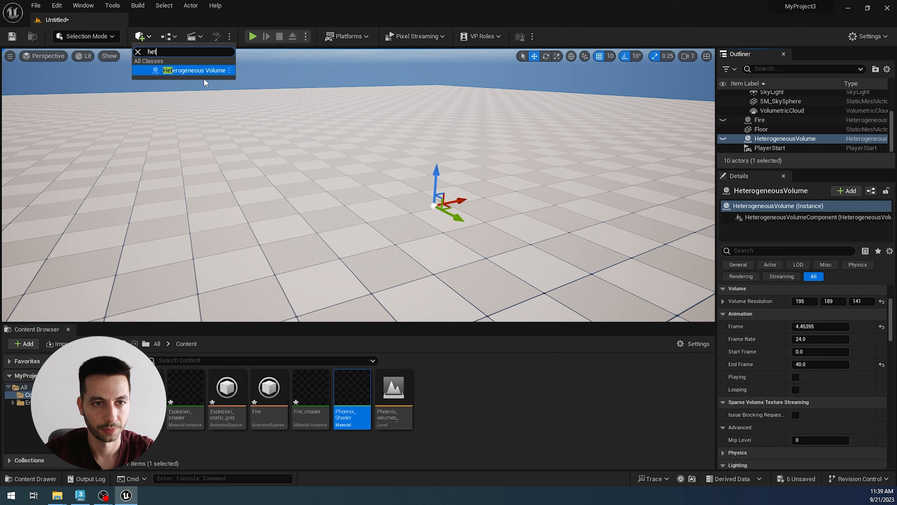
drag(215, 70, 595, 216)
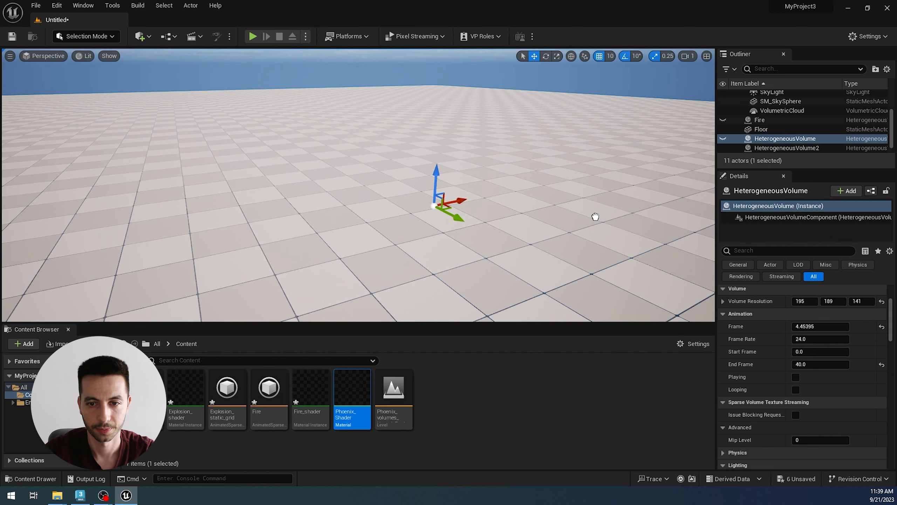
click(317, 231)
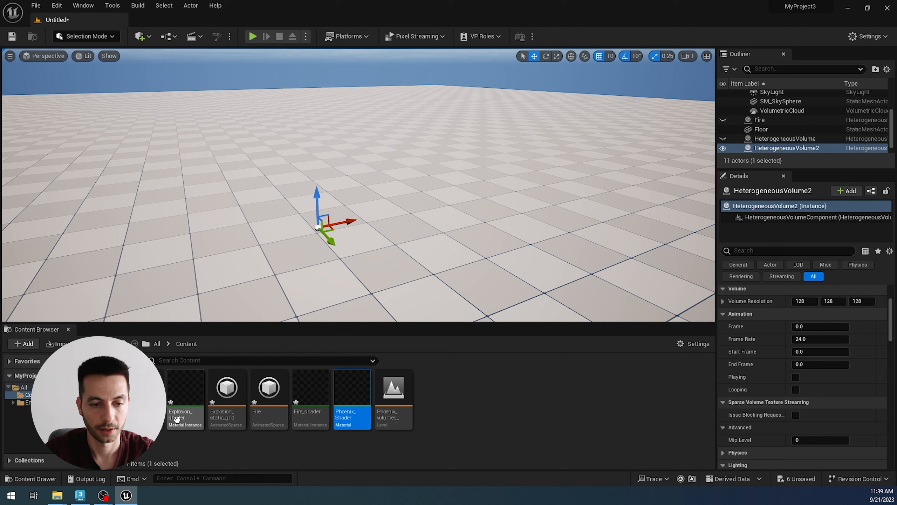
Step: Assign Explosion_shader to the new volume's material Element 0 and turn on Playing and Looping
scroll(796, 375, up, 3)
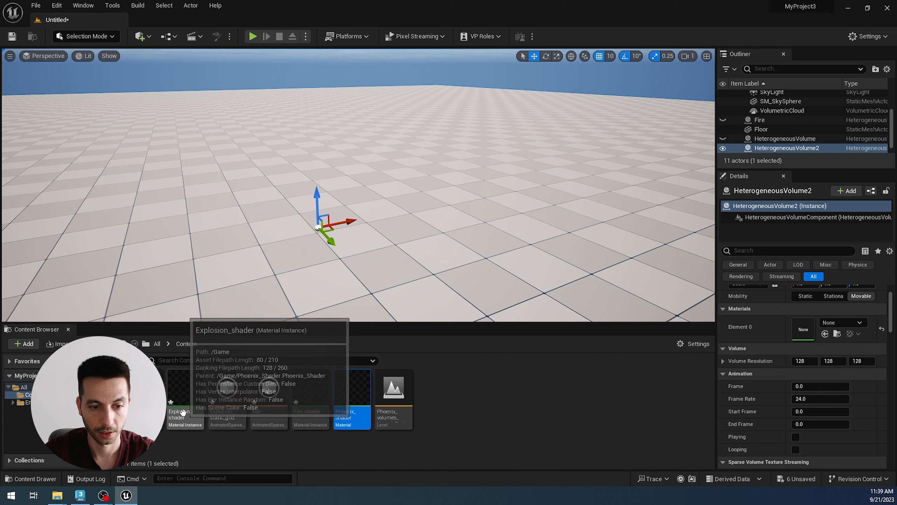
drag(186, 393, 799, 332)
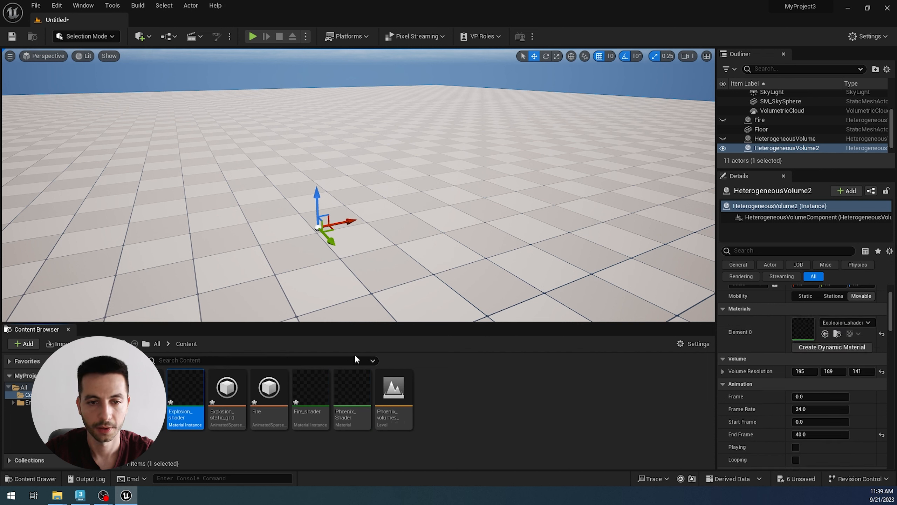
click(796, 446)
click(796, 460)
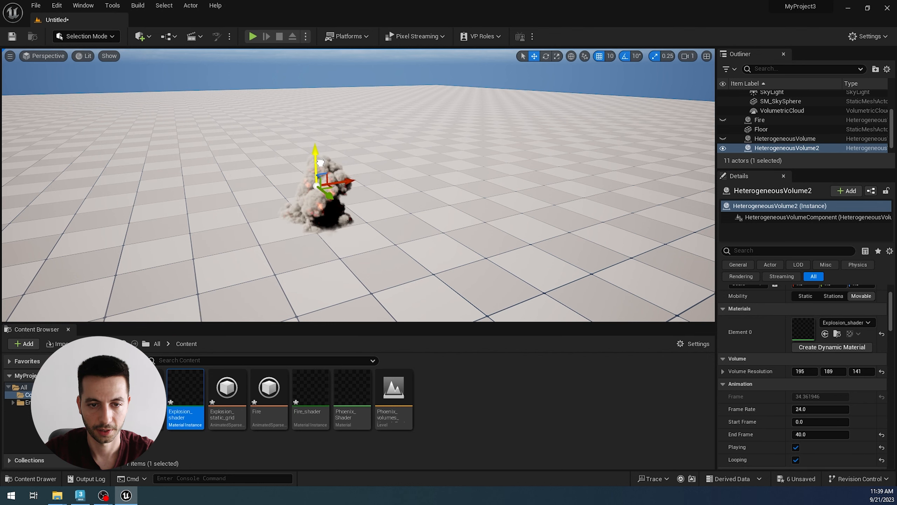
Step: Examine the new static-grid explosion volume's looping animation up close and from other angles
scroll(284, 233, up, 2)
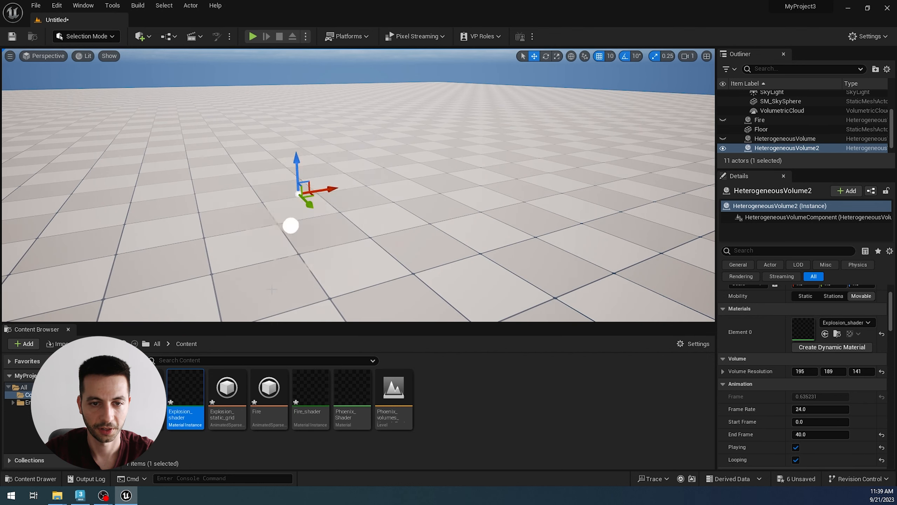
alt+drag(285, 233, 341, 223)
alt+drag(283, 284, 252, 287)
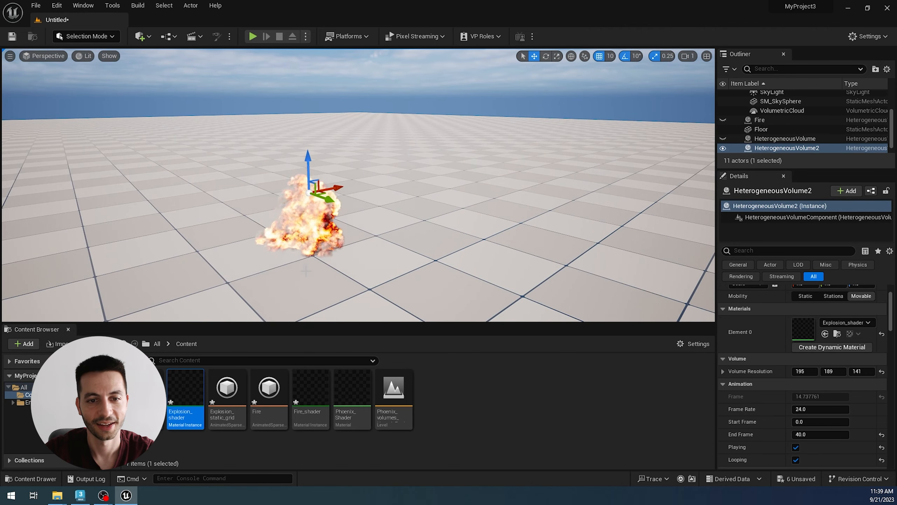
alt+drag(369, 267, 401, 257)
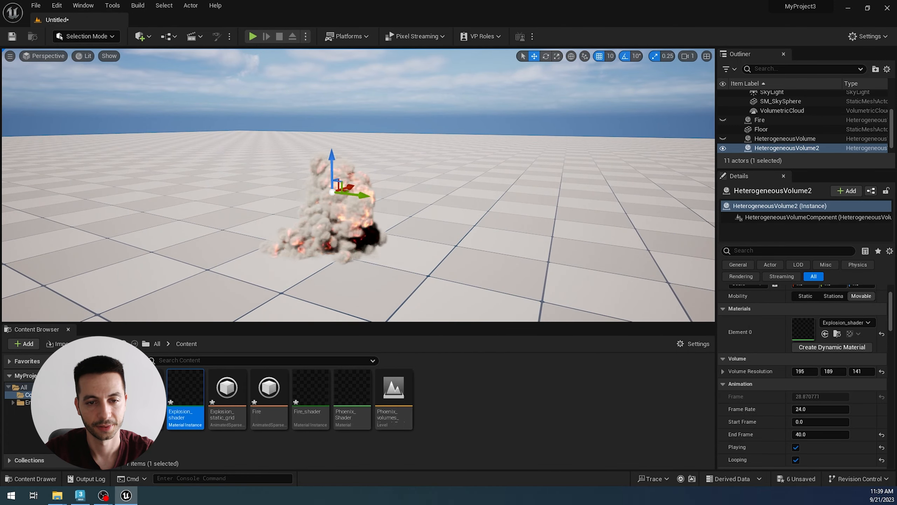
scroll(309, 280, up, 4)
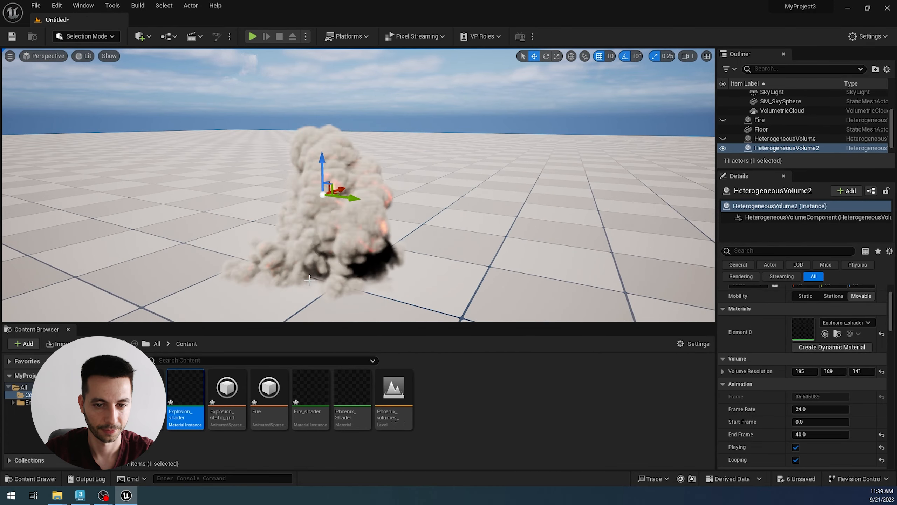